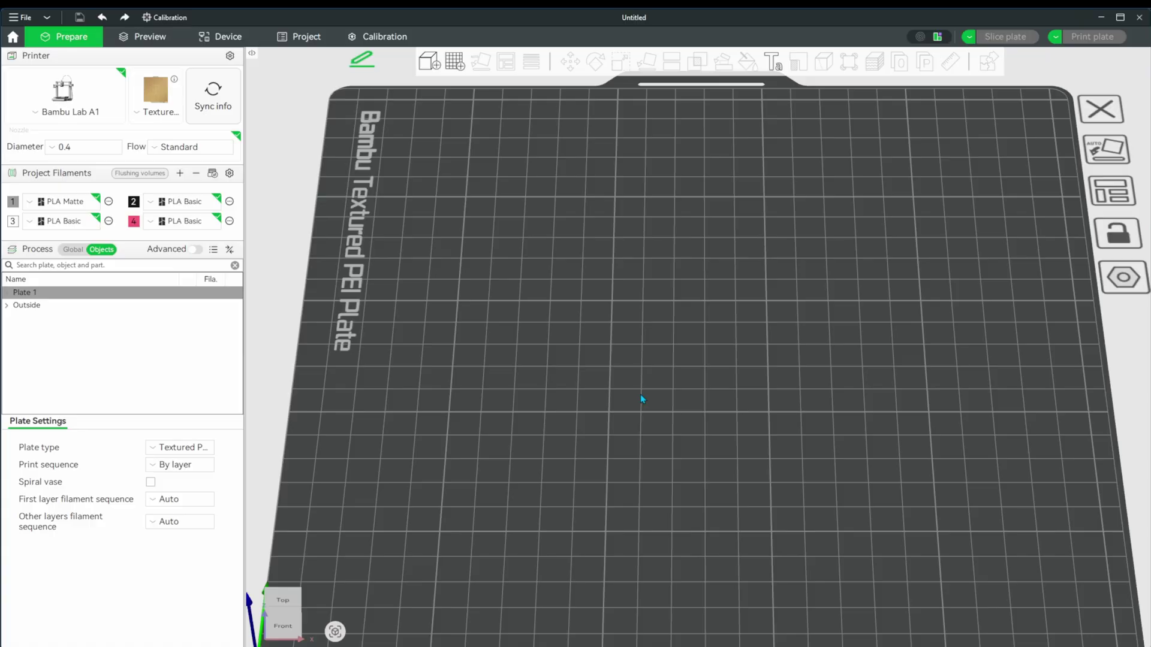
- Add a Cube primitive and scale it to a 49.06 × 17.32 × 3.17 mm slab
{"action": "right_click", "coordinate": [625, 376]}
{"action": "mouse_move", "coordinate": [693, 454]}
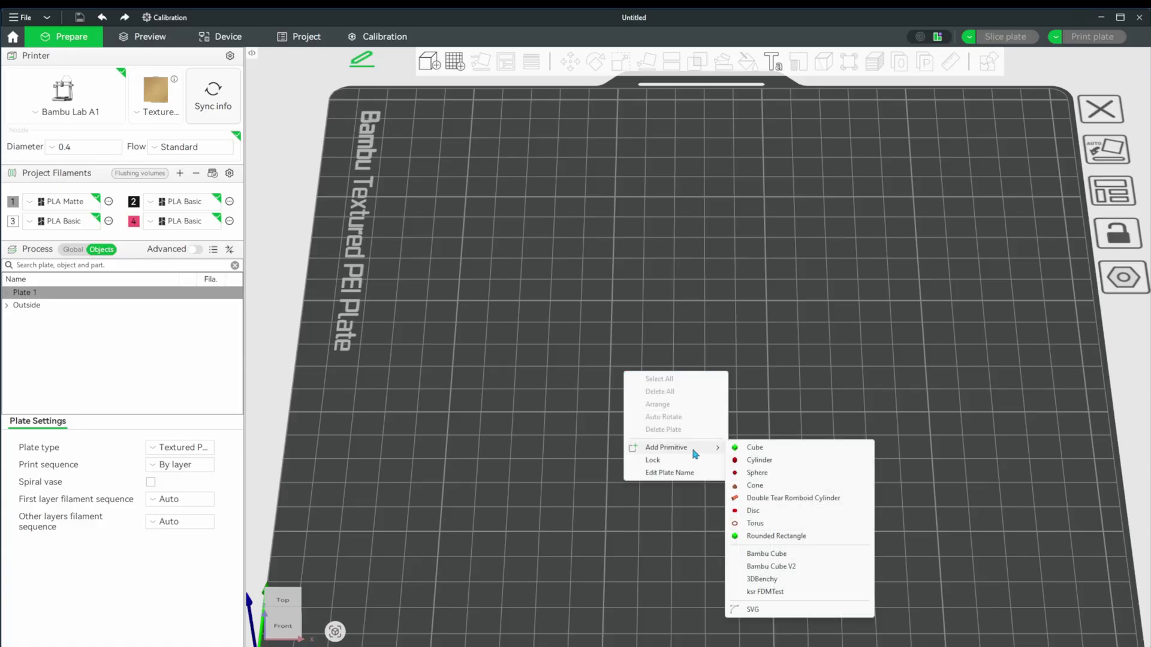
{"action": "left_click", "coordinate": [750, 450]}
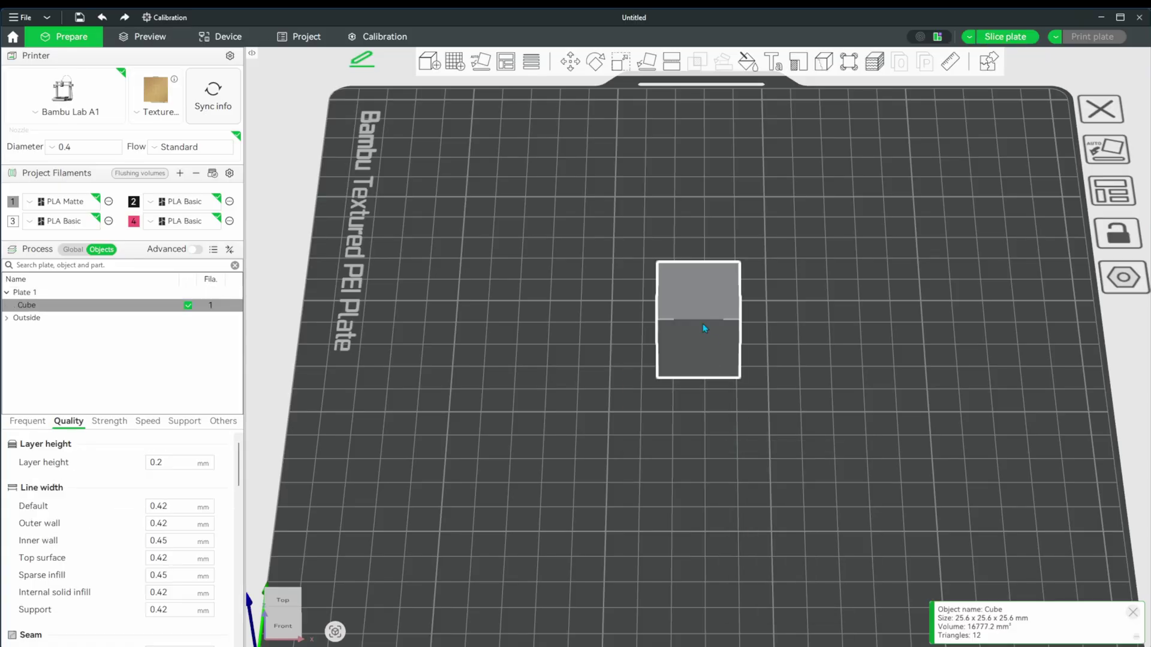
{"action": "left_click", "coordinate": [614, 61]}
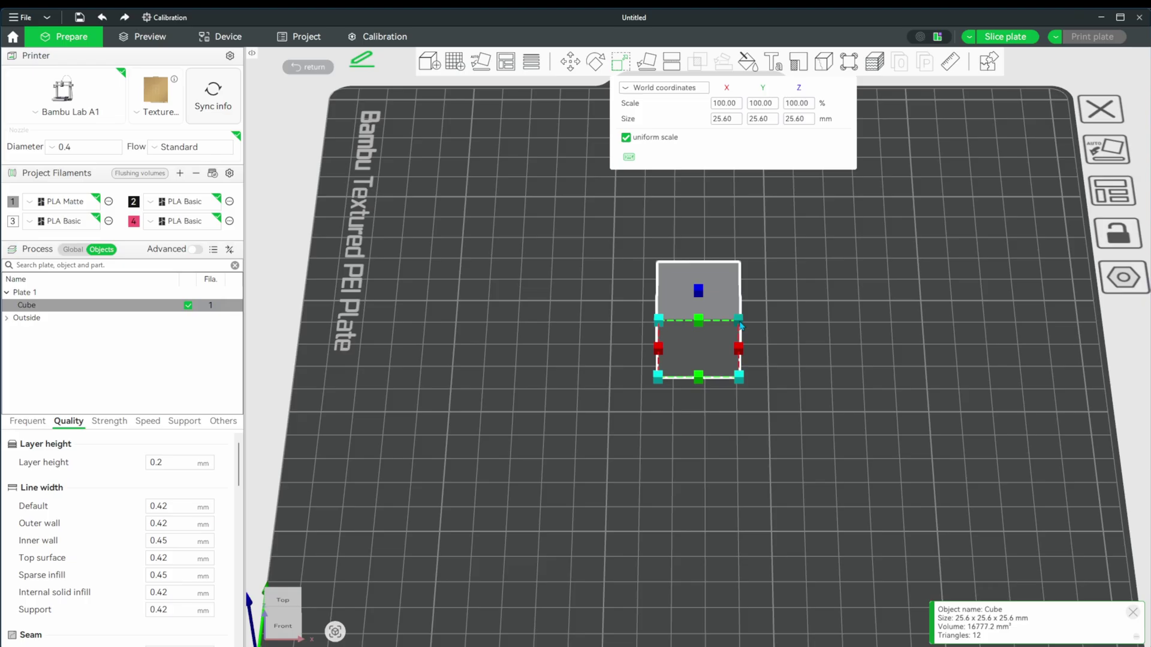
{"action": "left_click_drag", "start_coordinate": [741, 348], "coordinate": [700, 367]}
{"action": "scroll", "coordinate": [700, 360], "scroll_direction": "up", "scroll_amount": 5}
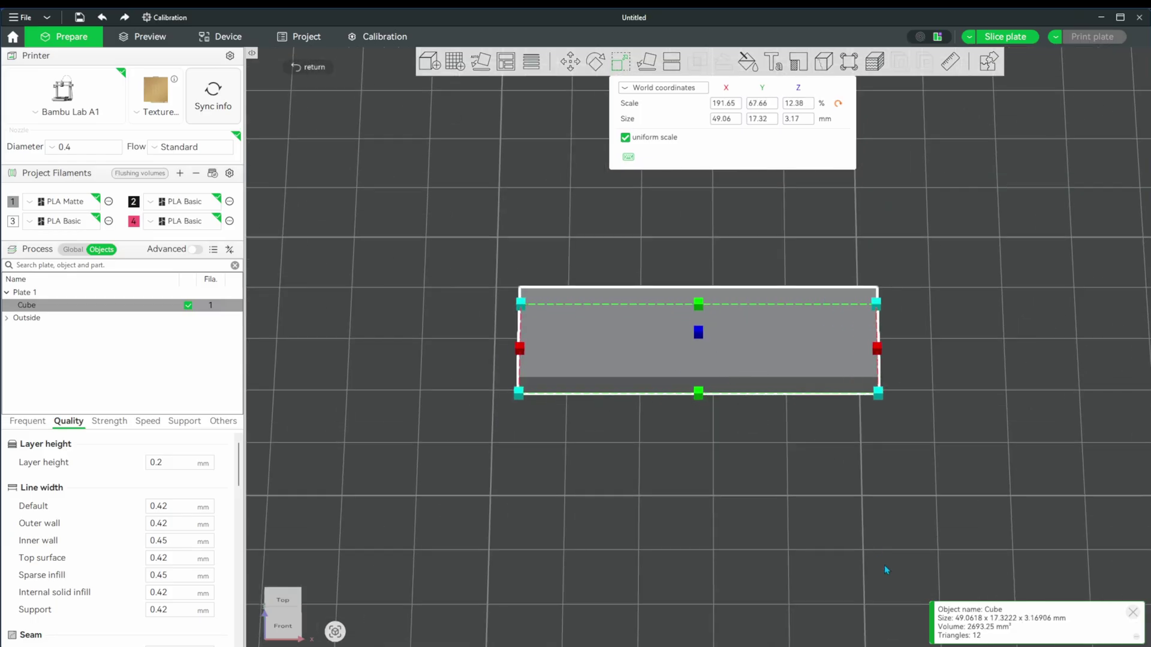
- Add embossed text to the flattened cube using the French Script MT font
{"action": "left_click", "coordinate": [708, 423]}
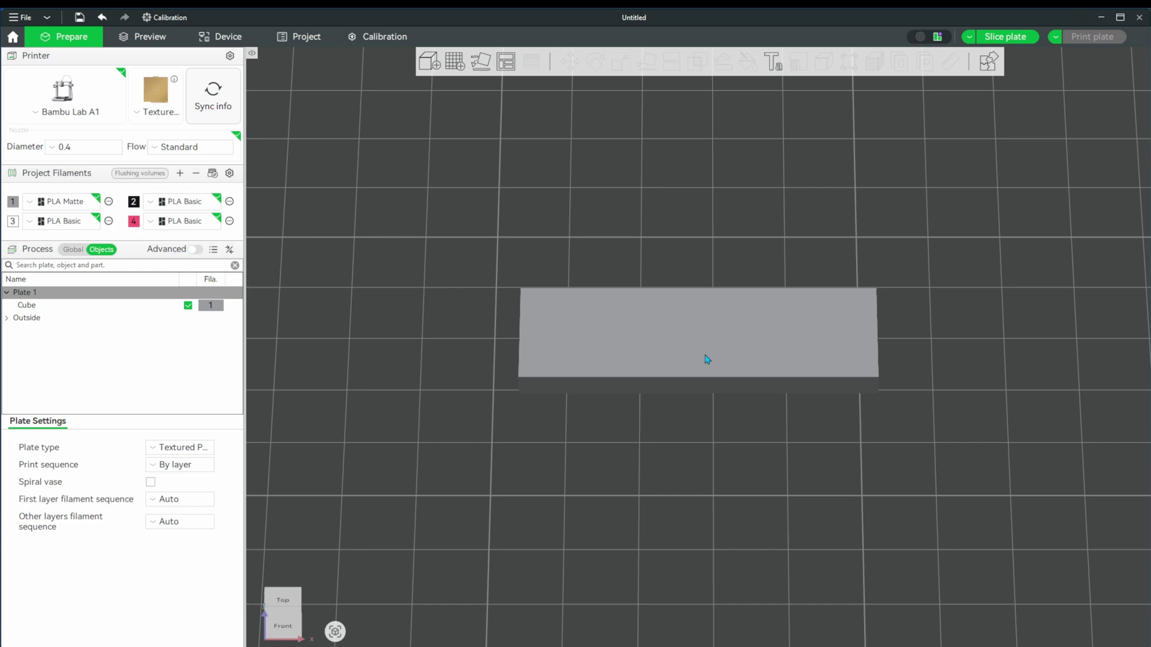
{"action": "left_click", "coordinate": [702, 330]}
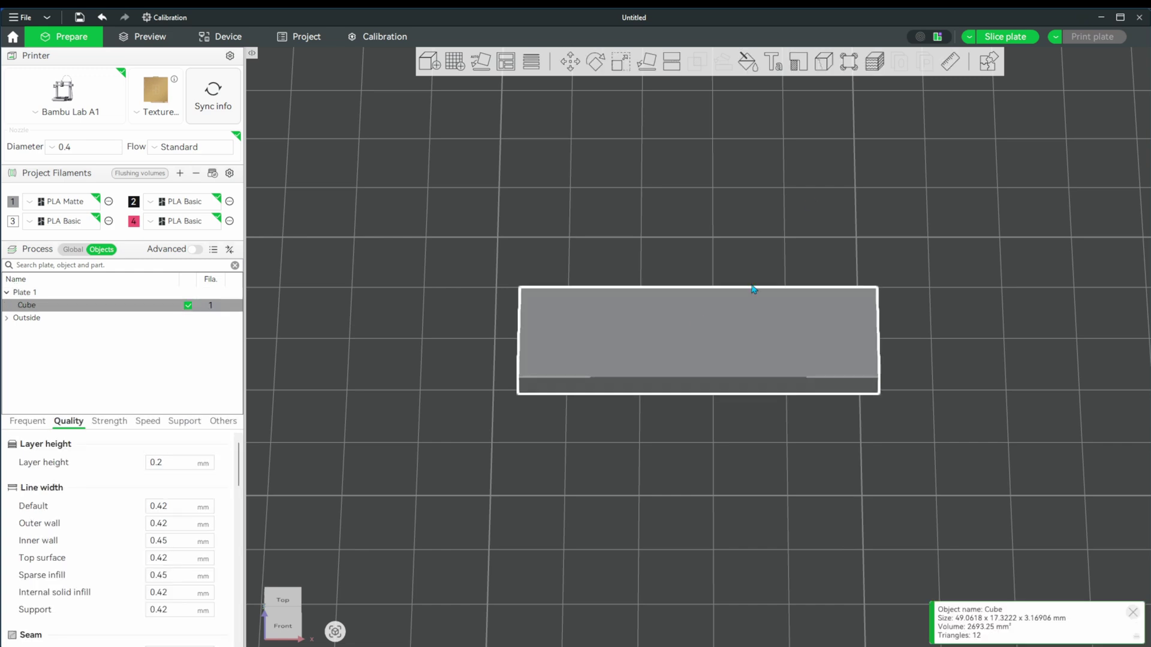
{"action": "left_click", "coordinate": [773, 64]}
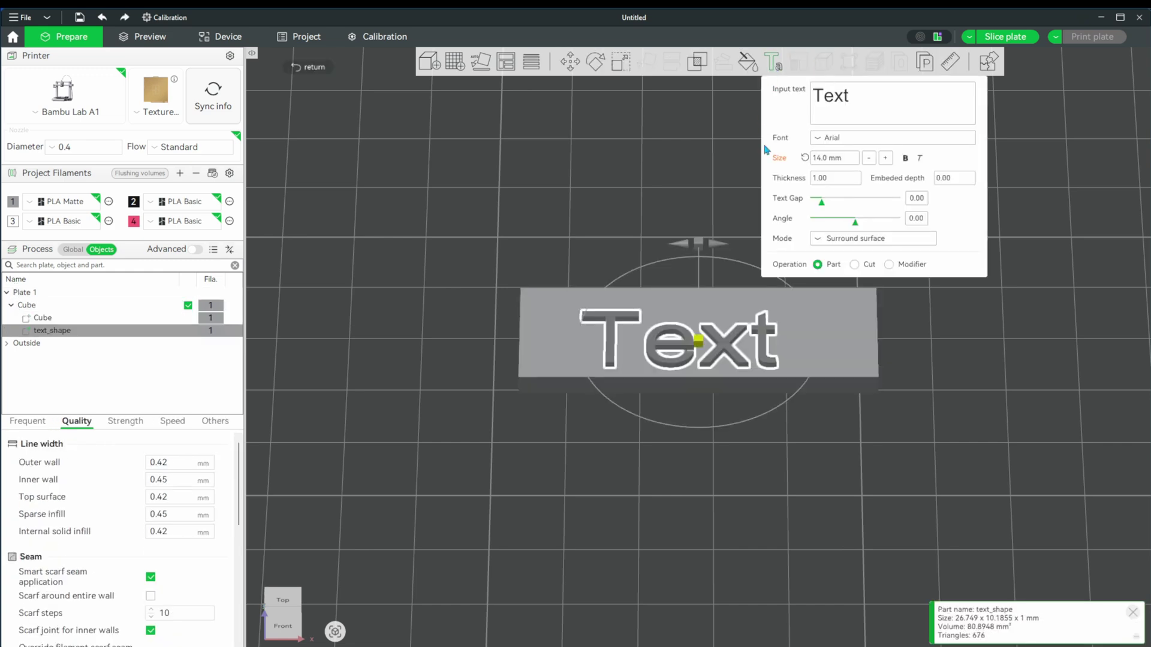
{"action": "left_click", "coordinate": [905, 139]}
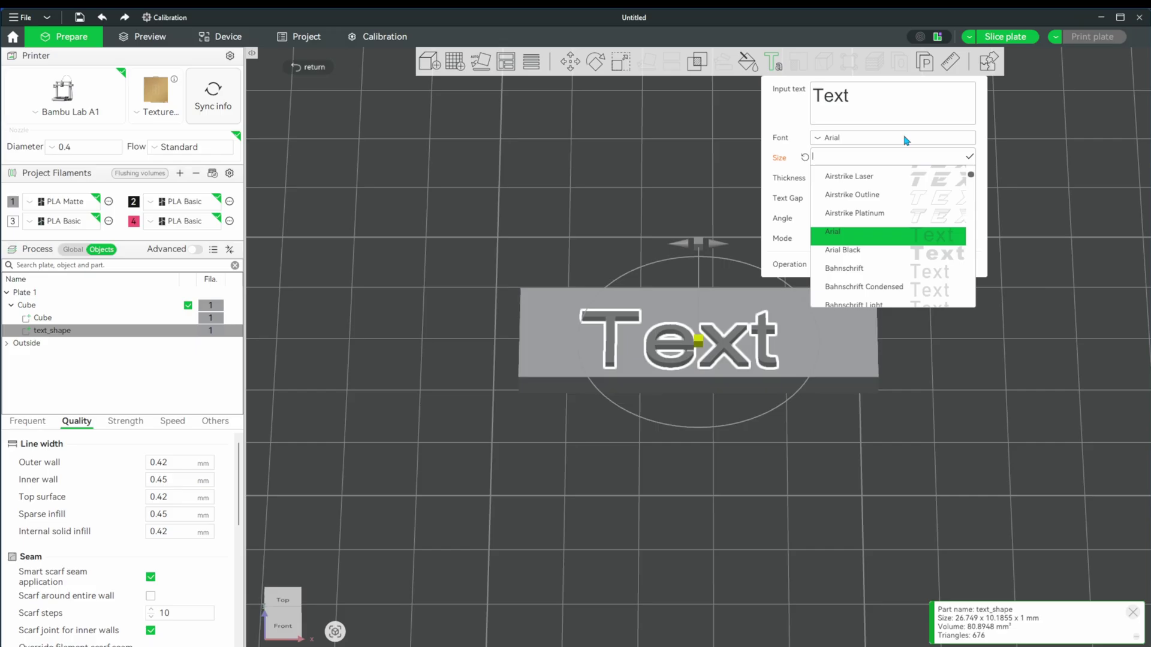
{"action": "scroll", "coordinate": [960, 276], "scroll_direction": "down", "scroll_amount": 3}
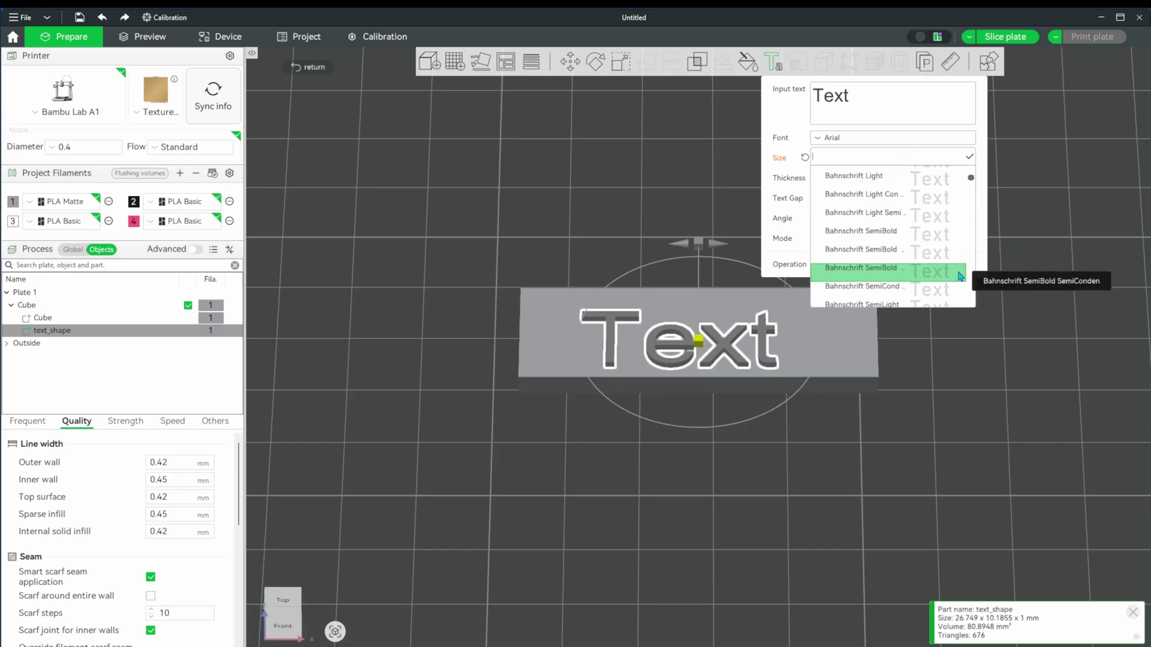
{"action": "scroll", "coordinate": [961, 277], "scroll_direction": "down", "scroll_amount": 5}
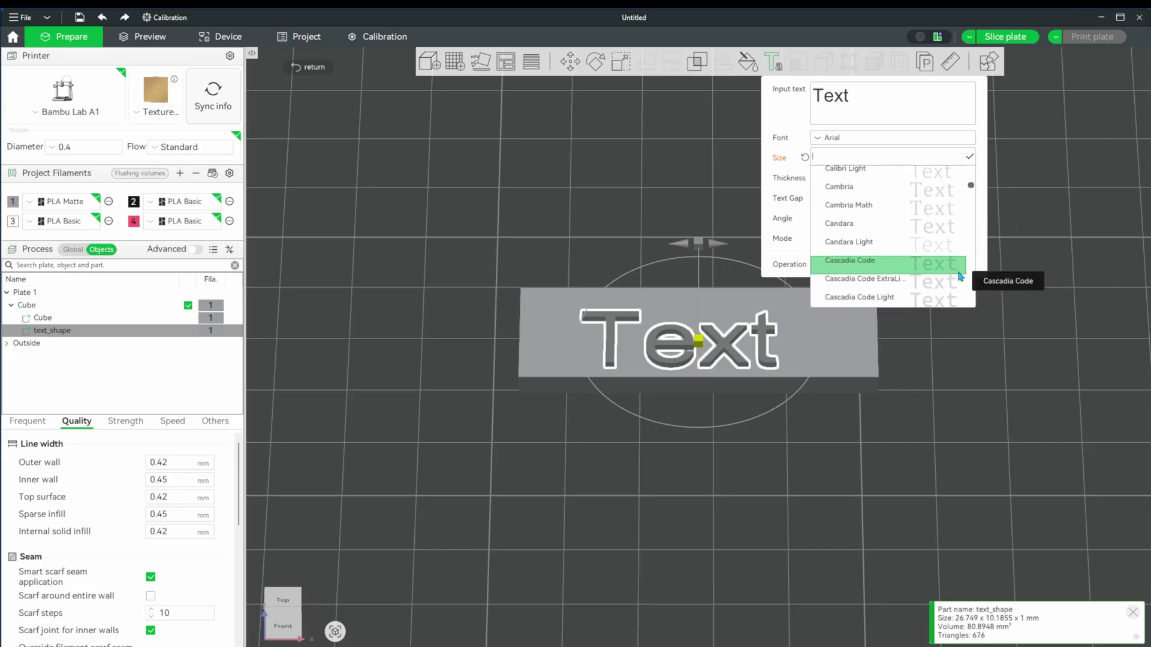
{"action": "scroll", "coordinate": [961, 277], "scroll_direction": "down", "scroll_amount": 9}
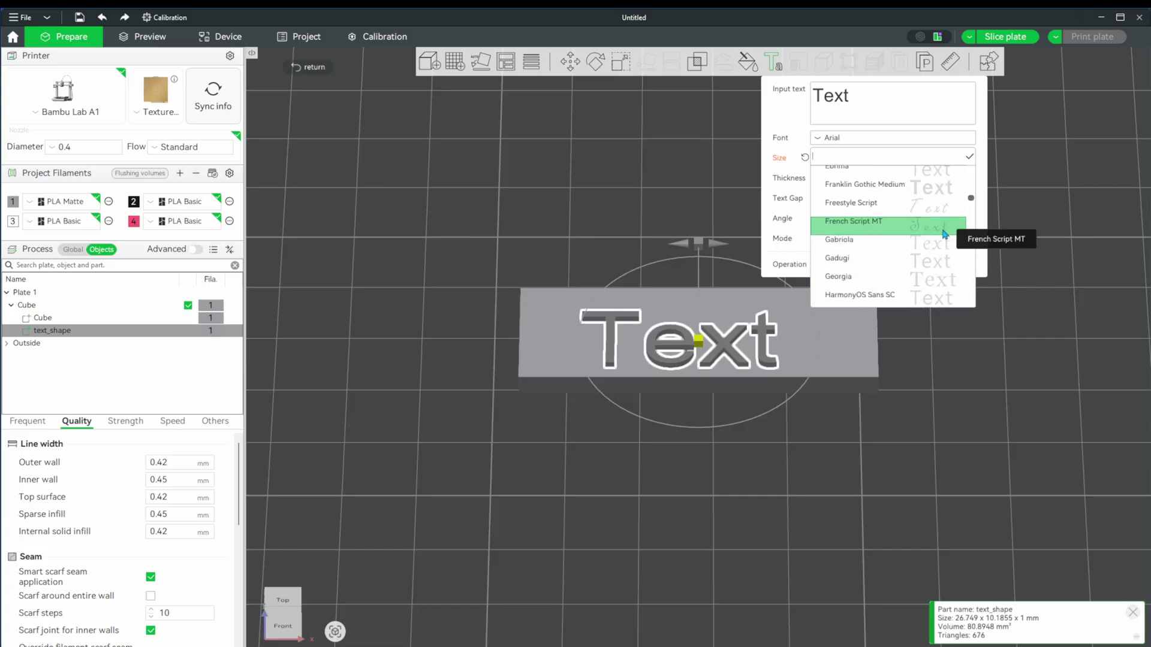
{"action": "left_click", "coordinate": [945, 234]}
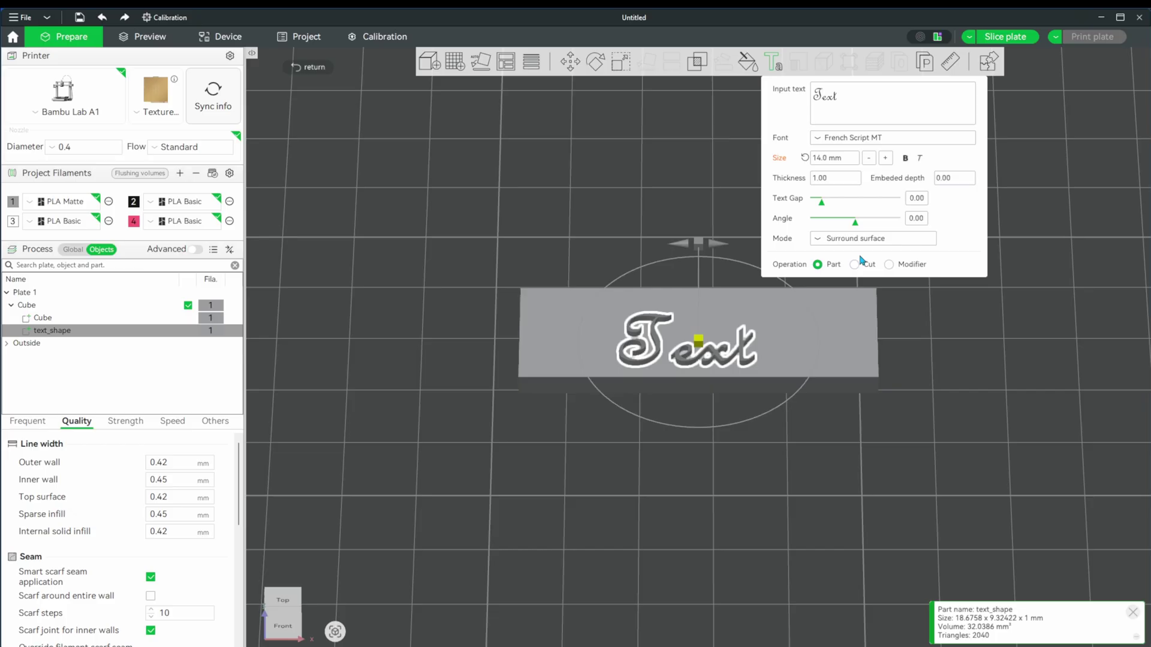
- Place the text on the slab as 'CUSTOM', 10 mm size, 0.7 mm thick
{"action": "left_click_drag", "start_coordinate": [699, 342], "coordinate": [684, 333]}
{"action": "left_click", "coordinate": [839, 114]}
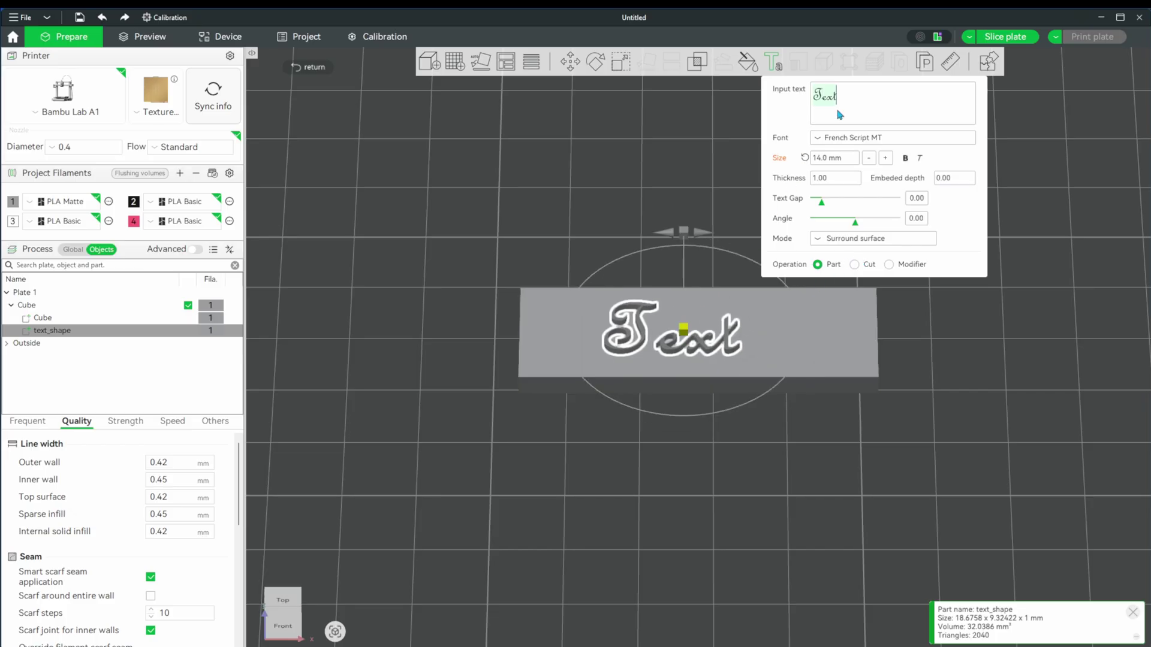
{"action": "type", "text": "CUSTOM"}
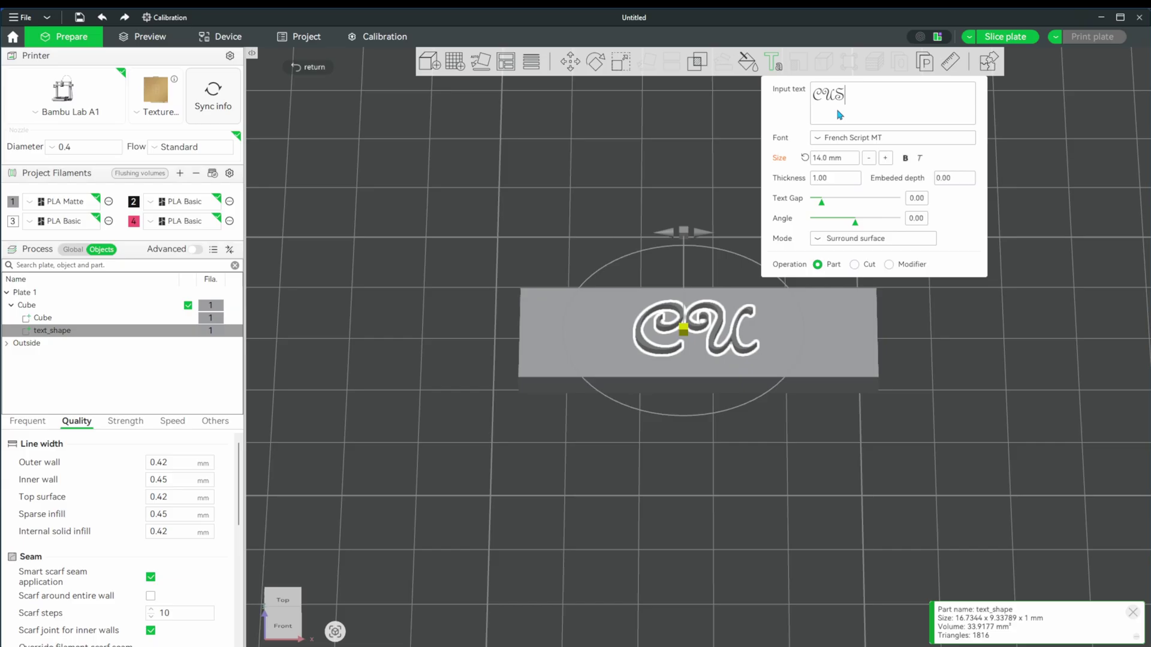
{"action": "left_click", "coordinate": [827, 158]}
{"action": "type", "text": "10"}
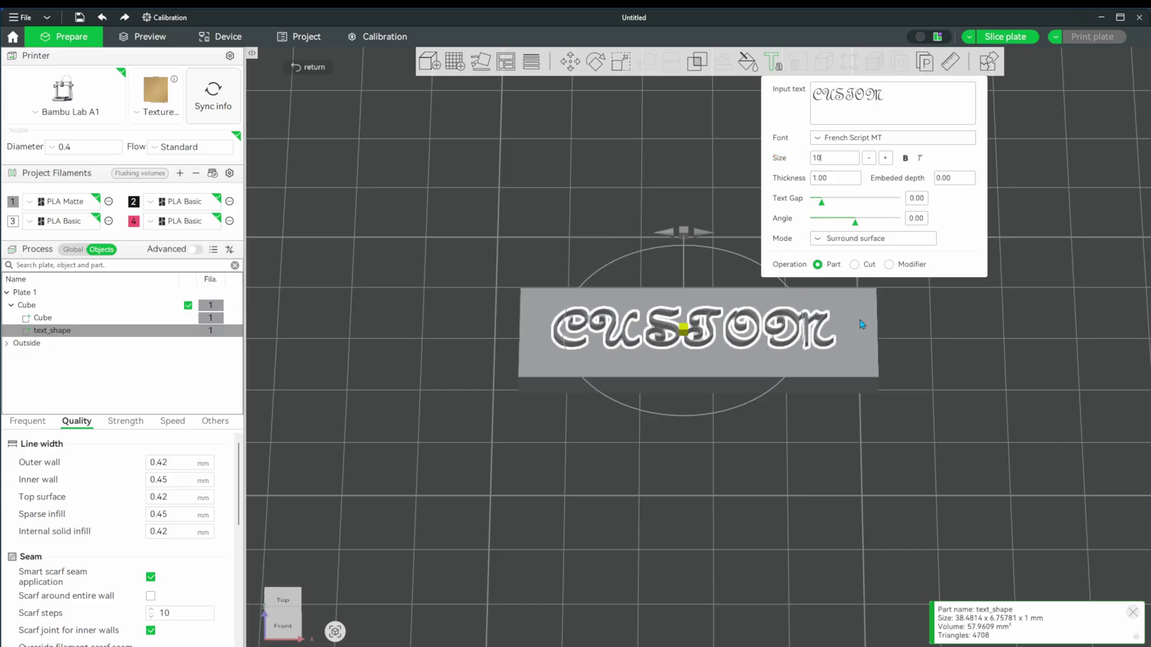
{"action": "scroll", "coordinate": [862, 324], "scroll_direction": "up", "scroll_amount": 3}
{"action": "left_click_drag", "start_coordinate": [862, 420], "coordinate": [861, 360]}
{"action": "left_click", "coordinate": [823, 180]}
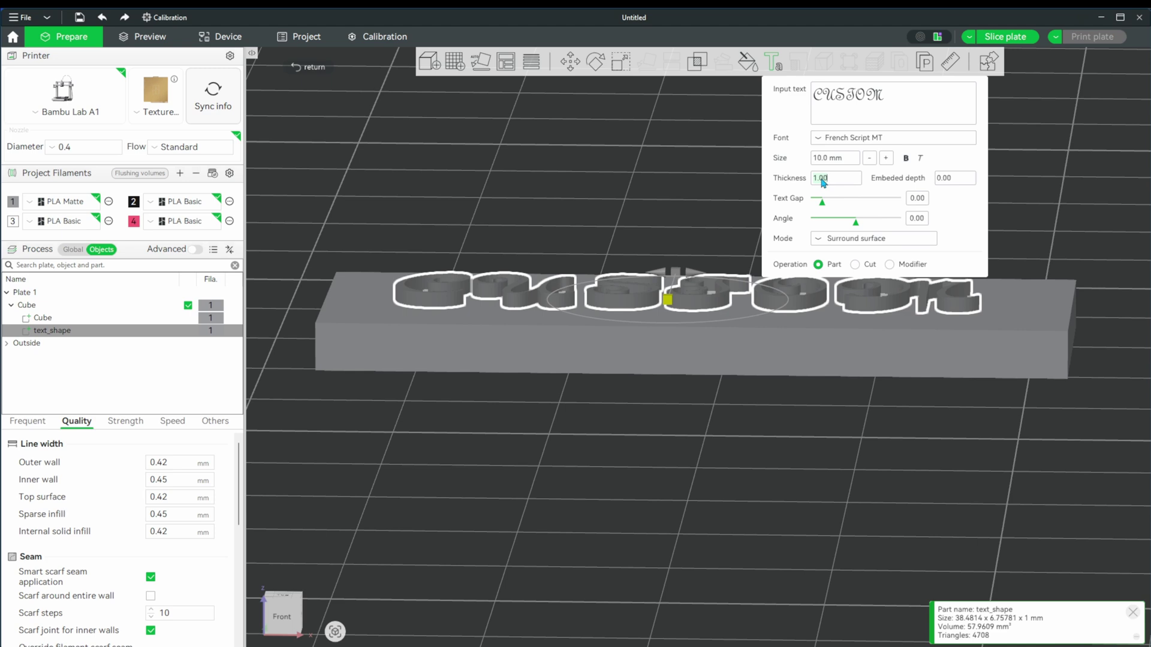
{"action": "type", "text": "0.7"}
{"action": "key", "text": "Return"}
- Assign filament 4 to the text_shape part and slice the plate (14m7s, 3.28 g)
{"action": "key", "text": "1"}
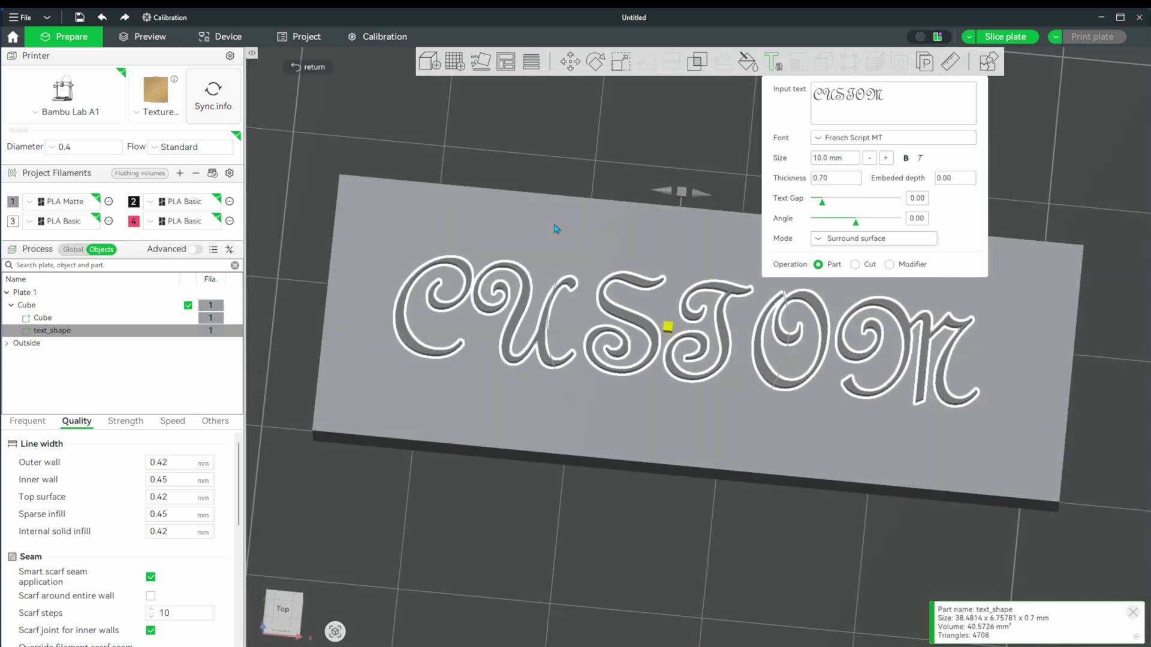
{"action": "left_click", "coordinate": [398, 89]}
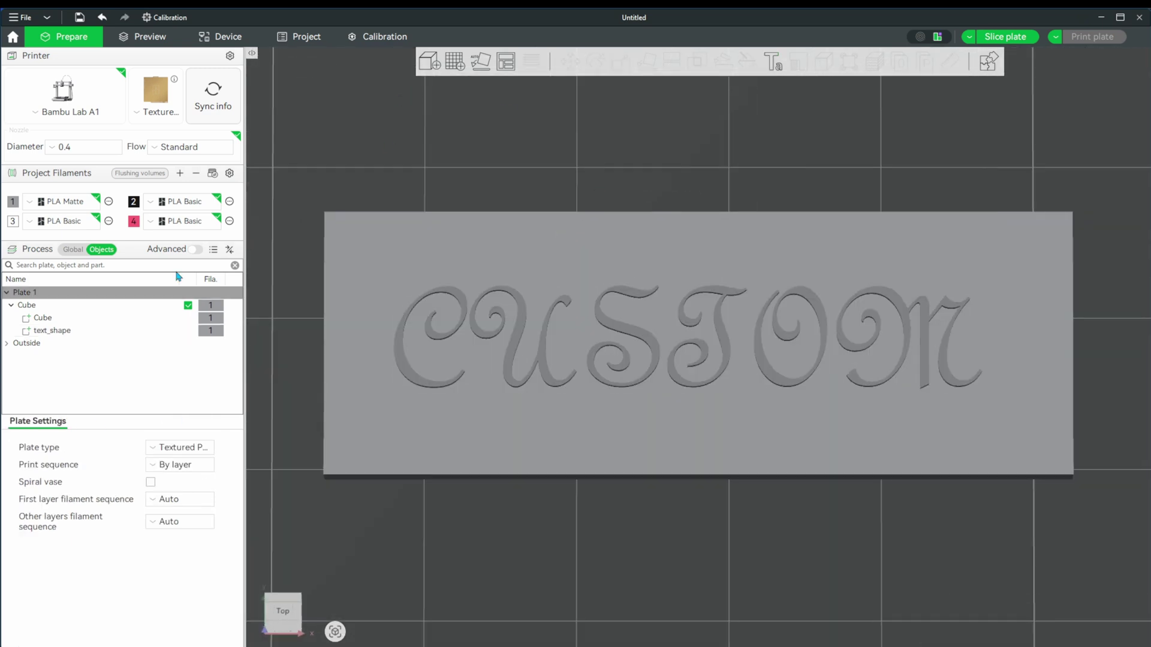
{"action": "left_click", "coordinate": [99, 331]}
{"action": "key", "text": "4"}
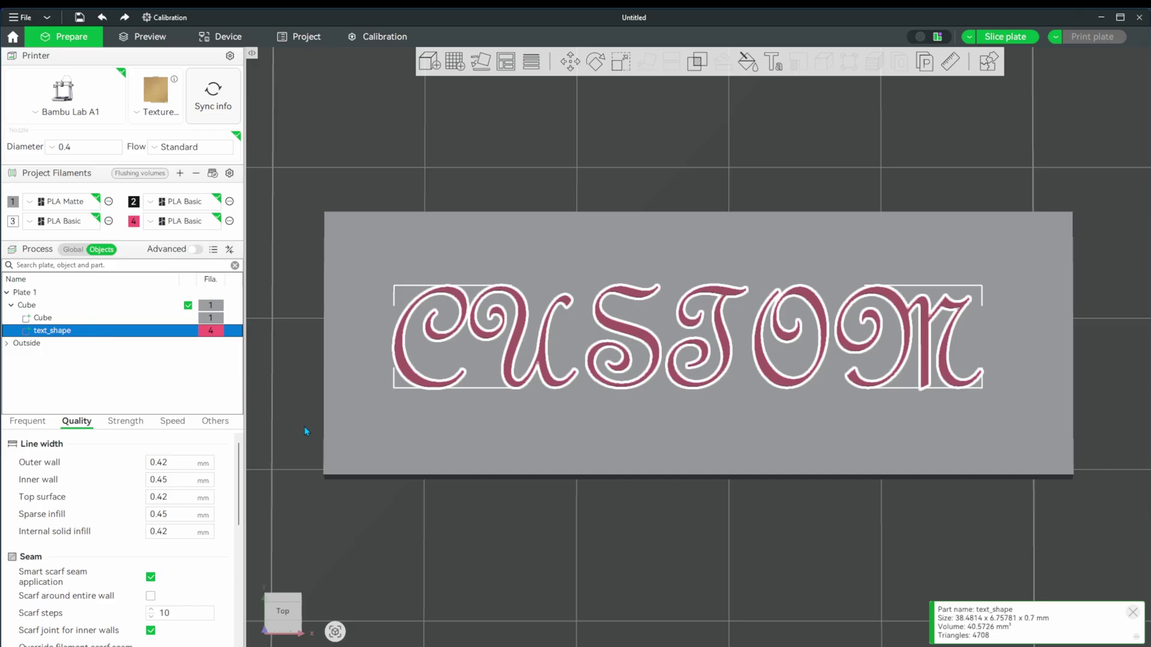
{"action": "left_click", "coordinate": [1009, 39]}
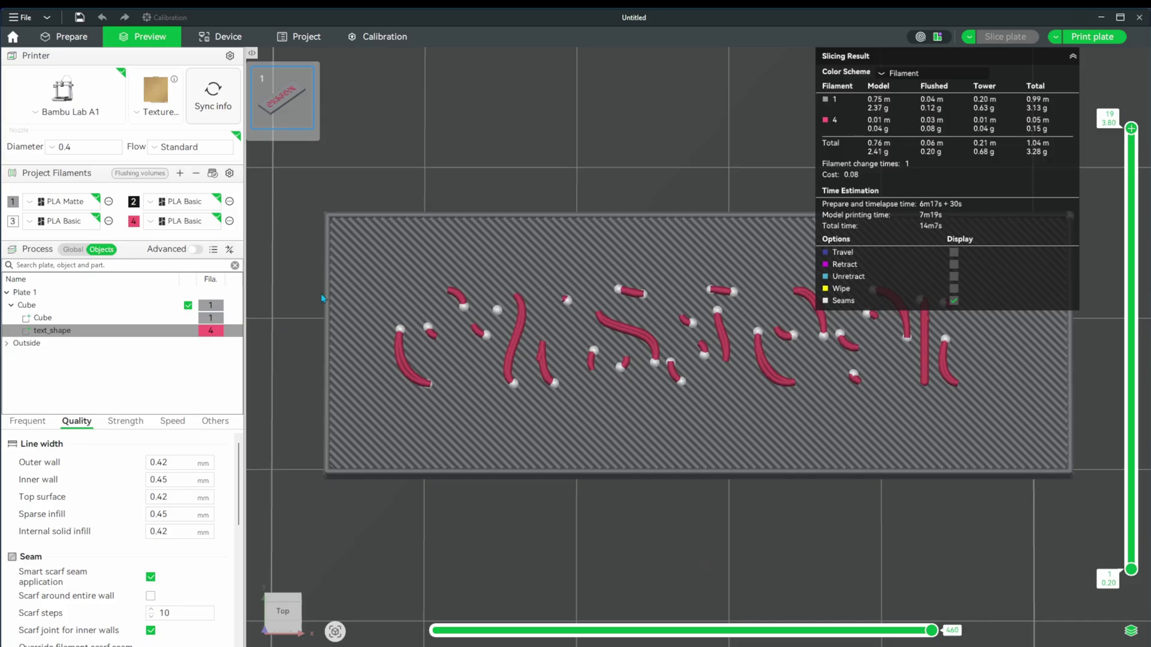
- Clone the CUSTOM plate once and move the copy below the original
{"action": "left_click", "coordinate": [70, 39]}
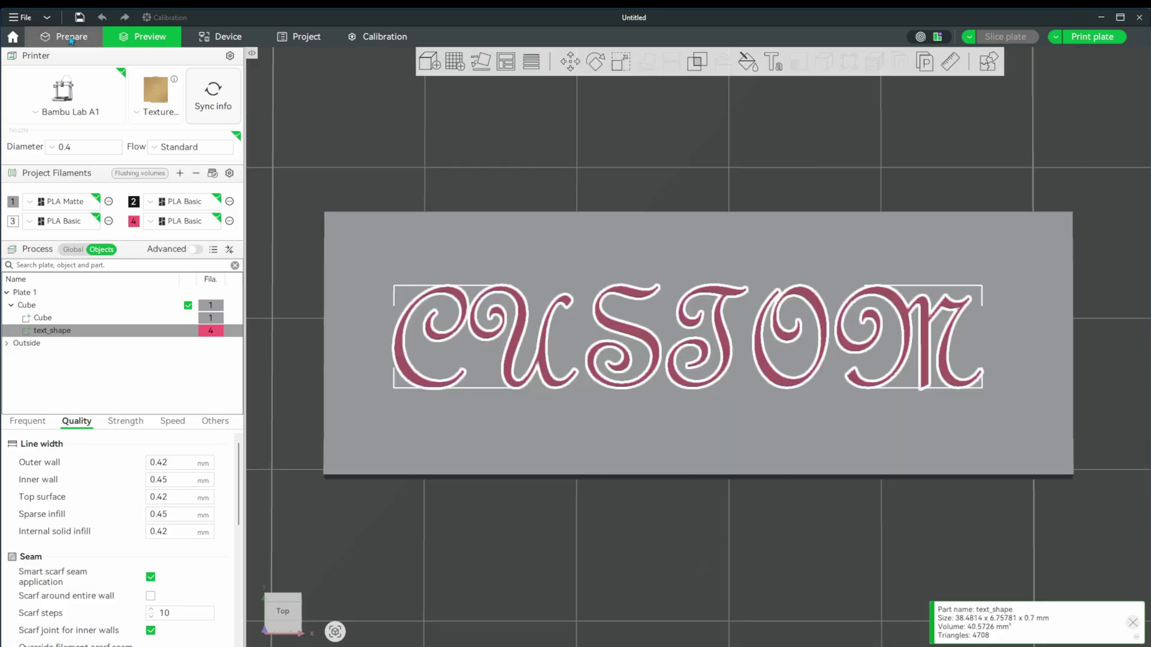
{"action": "scroll", "coordinate": [388, 273], "scroll_direction": "down", "scroll_amount": 3}
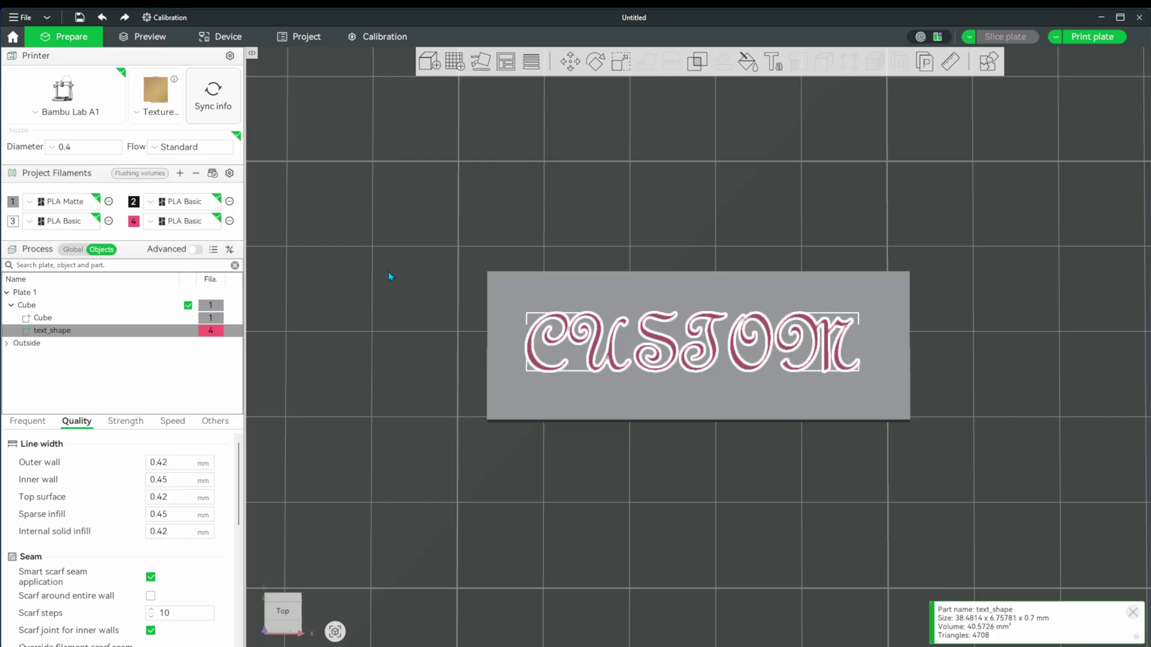
{"action": "right_click", "coordinate": [79, 308]}
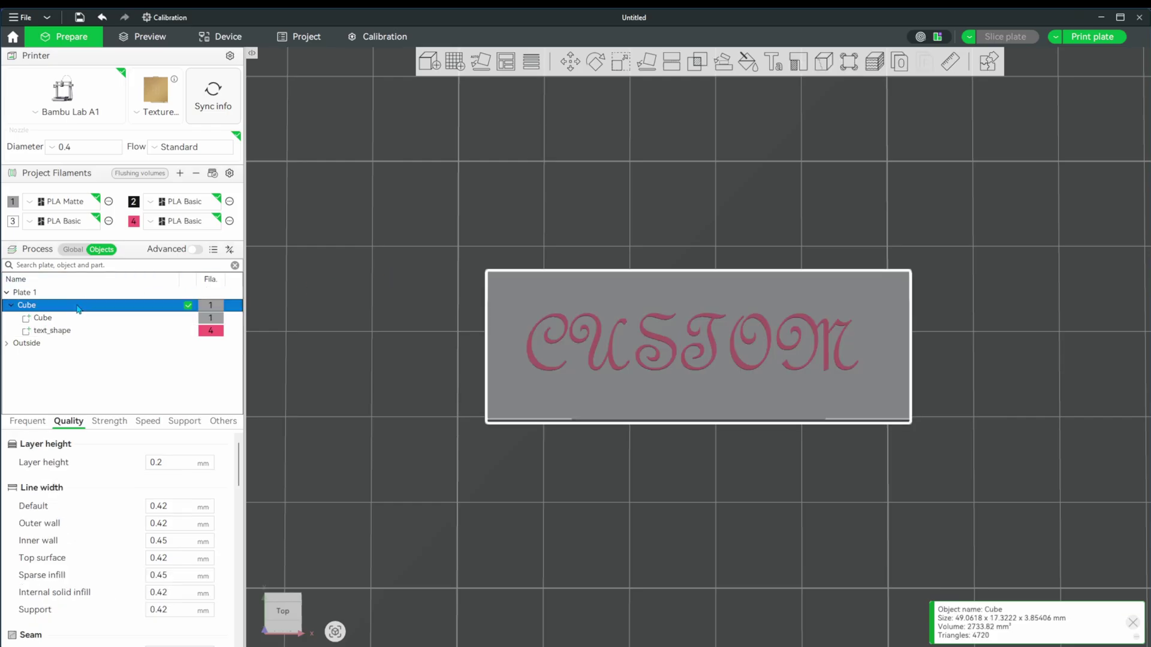
{"action": "left_click", "coordinate": [106, 324]}
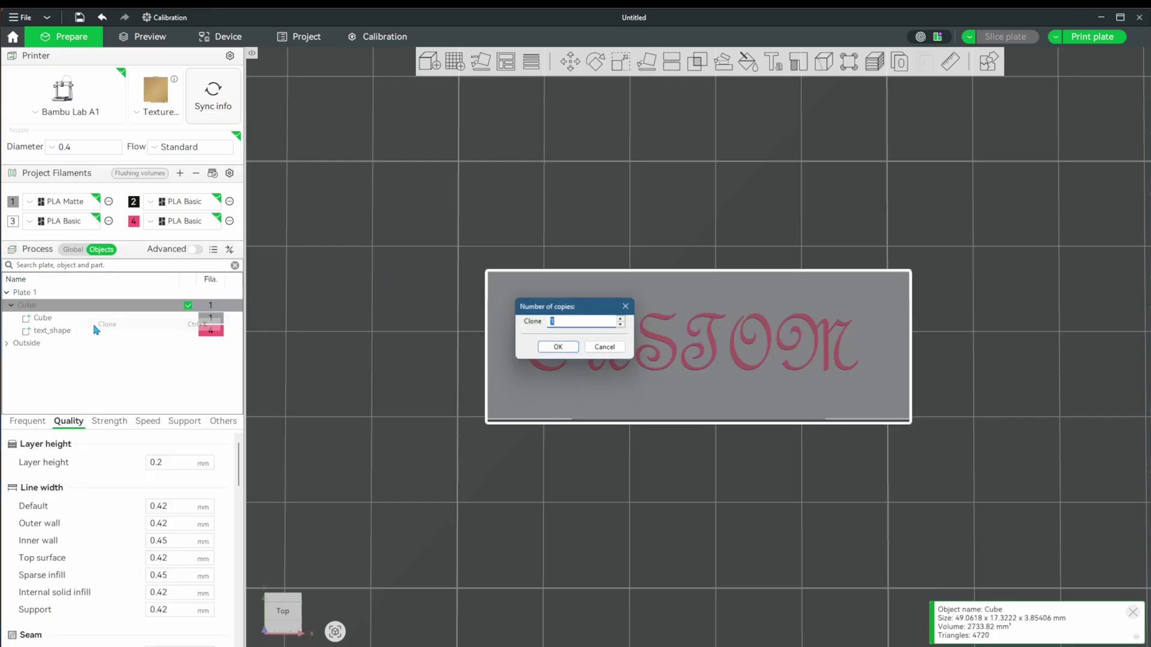
{"action": "left_click", "coordinate": [538, 348]}
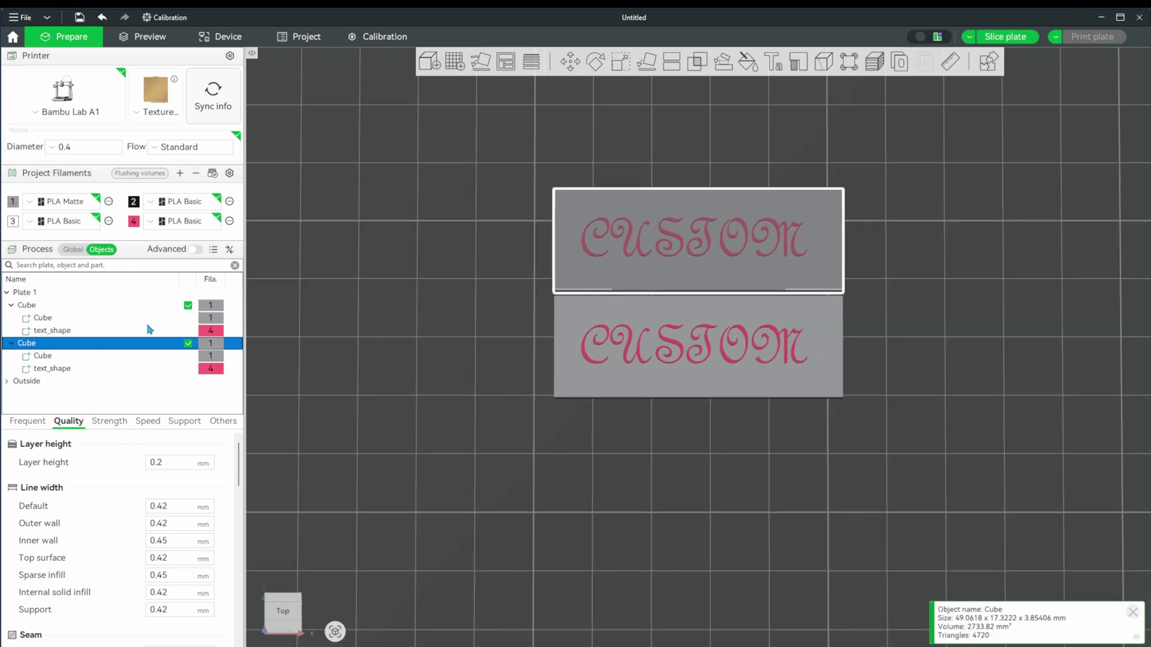
{"action": "left_click", "coordinate": [569, 63]}
{"action": "scroll", "coordinate": [658, 241], "scroll_direction": "down", "scroll_amount": 1}
{"action": "left_click_drag", "start_coordinate": [700, 152], "coordinate": [665, 363]}
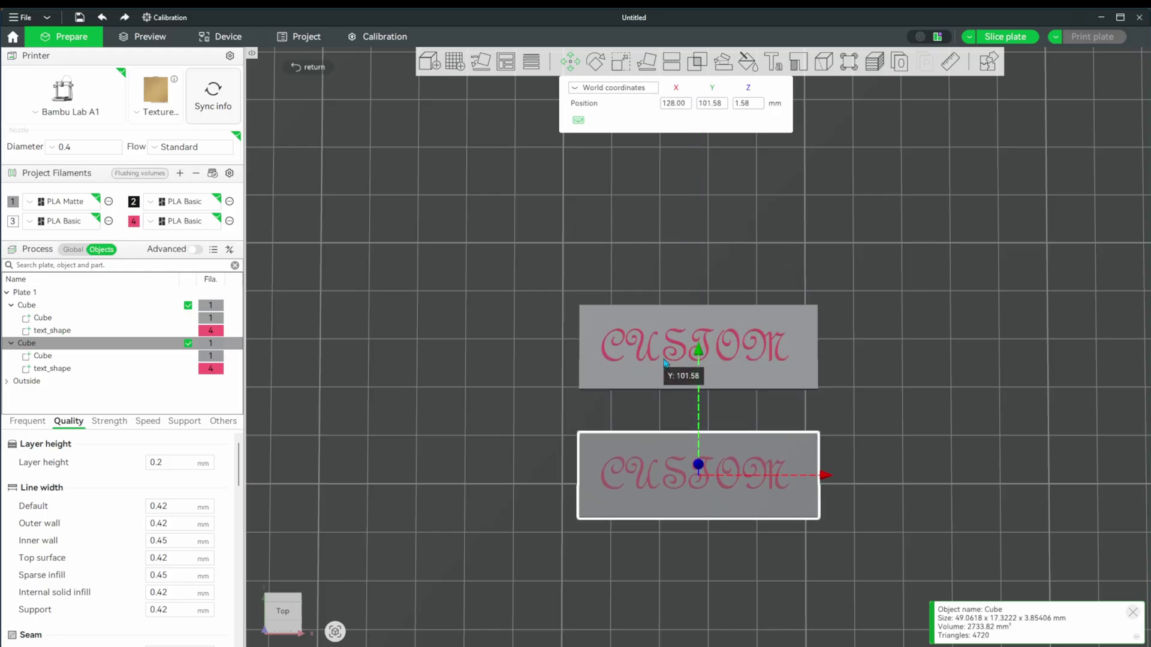
- Rename the original upper plate to 'Control'
{"action": "left_click", "coordinate": [28, 307]}
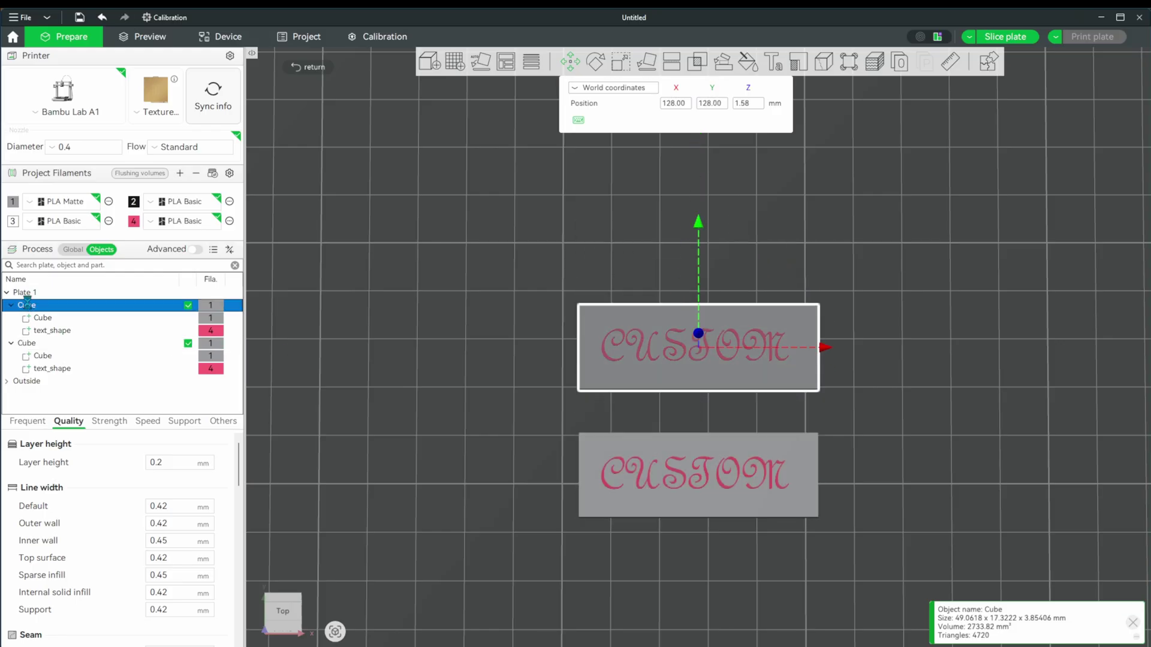
{"action": "right_click", "coordinate": [26, 307]}
{"action": "left_click", "coordinate": [24, 309]}
{"action": "double_click", "coordinate": [26, 308]}
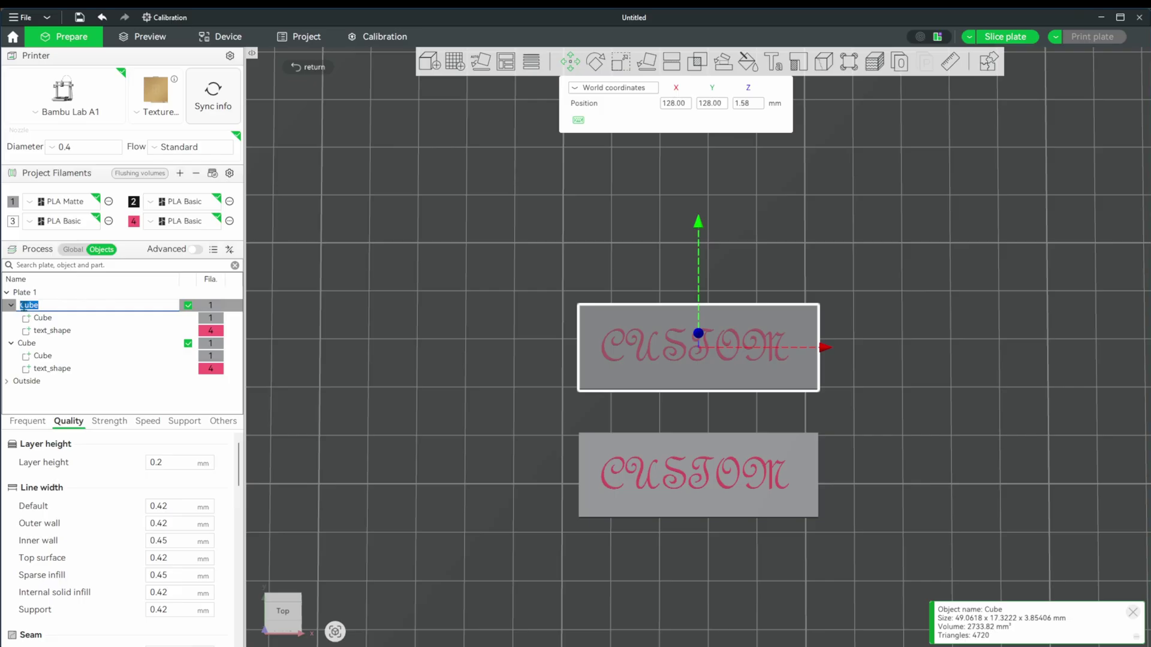
{"action": "type", "text": "Control"}
{"action": "key", "text": "Return"}
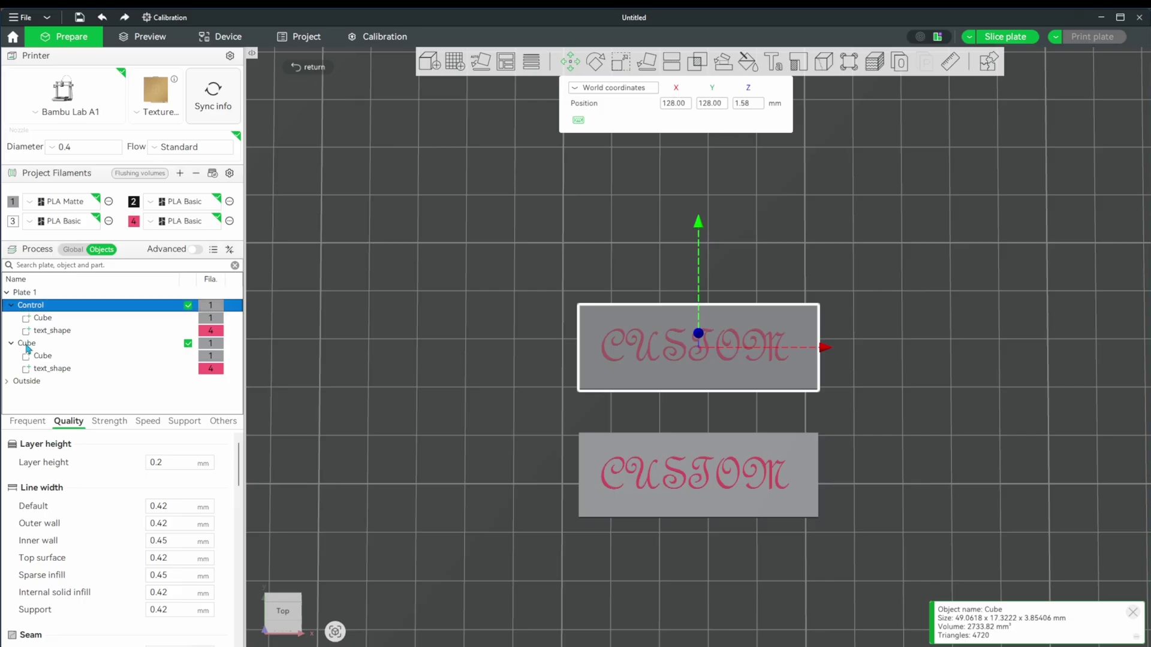
- Rename the second plate object to 'Improved' and select its text part
{"action": "left_click", "coordinate": [27, 344]}
{"action": "double_click", "coordinate": [28, 343]}
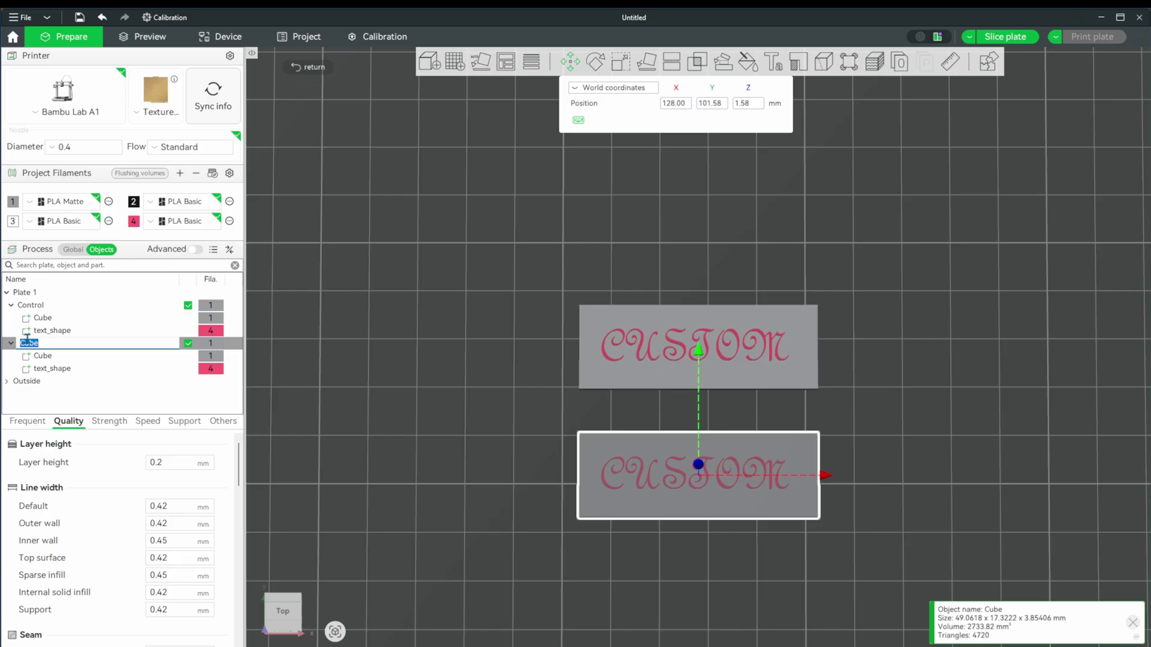
{"action": "type", "text": "Improved"}
{"action": "key", "text": "Return"}
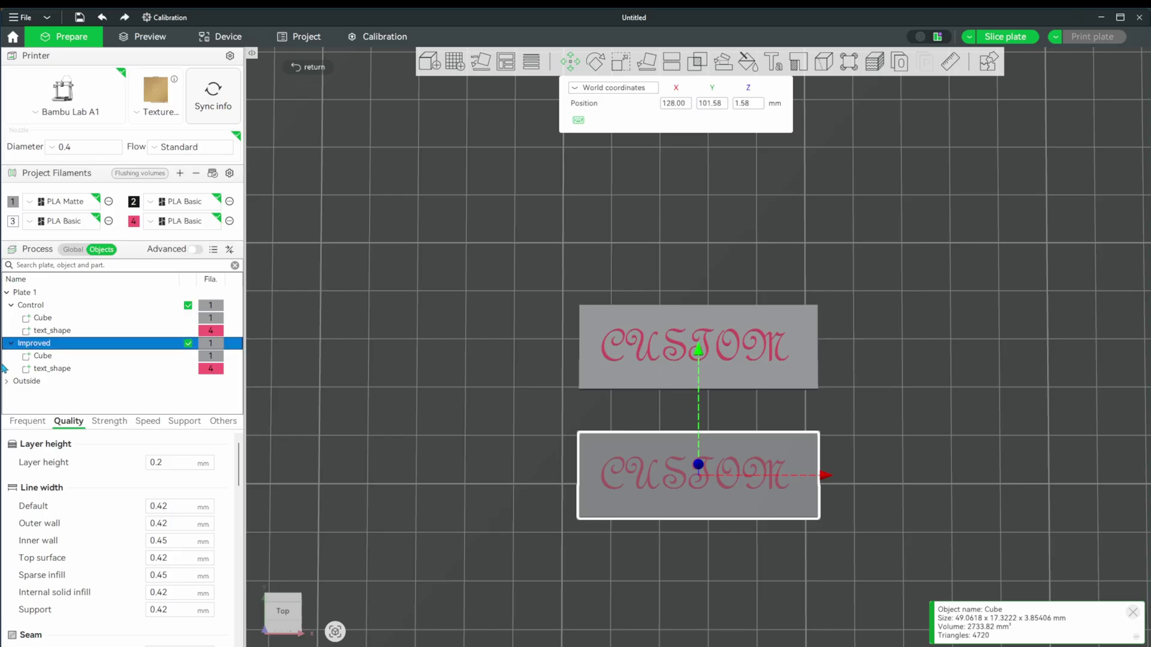
{"action": "left_click", "coordinate": [54, 368]}
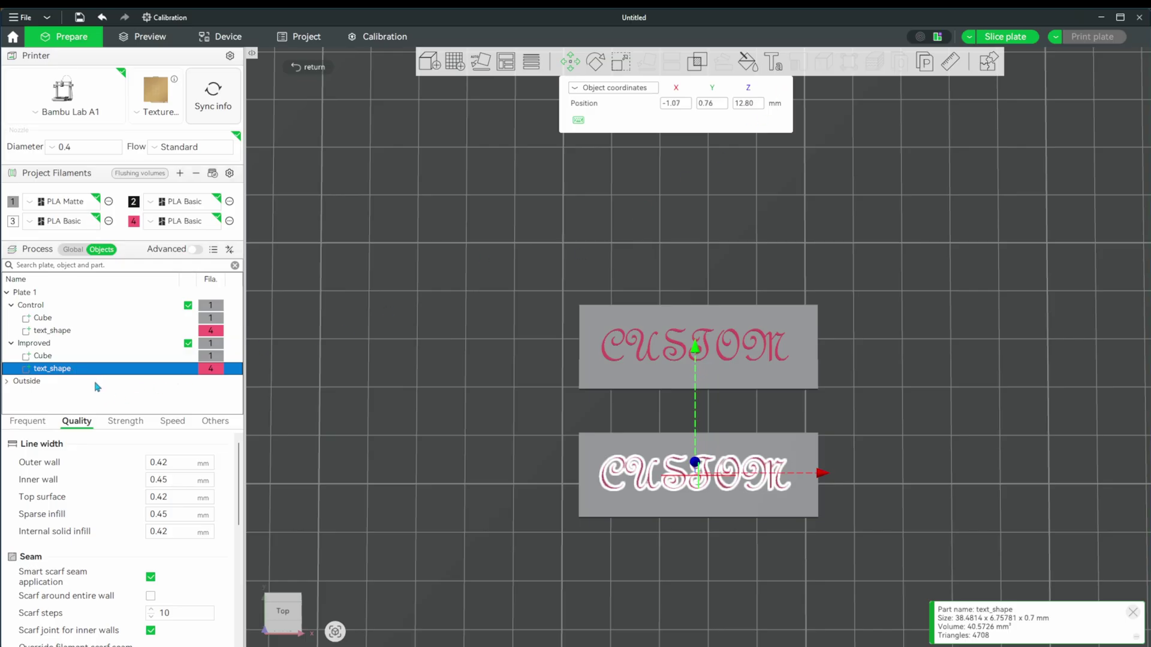
- Override outer wall, inner wall, top surface, sparse and internal solid infill line widths to 0.25 mm
{"action": "double_click", "coordinate": [163, 464]}
{"action": "type", "text": "25"}
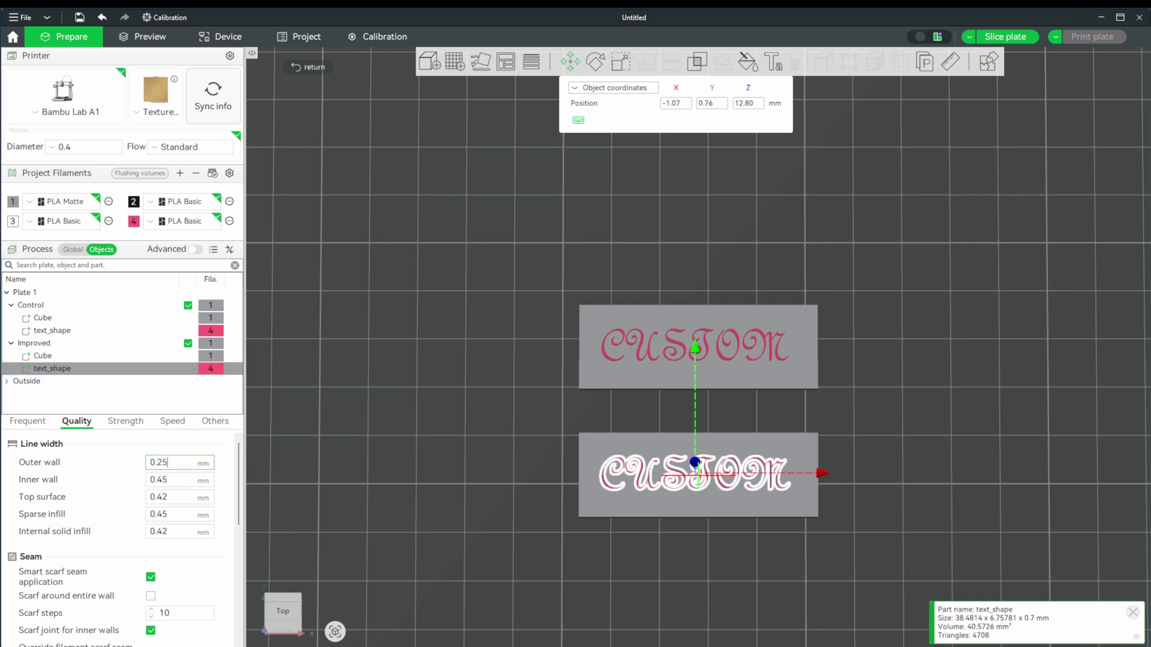
{"action": "key", "text": "Tab"}
{"action": "type", "text": "0.2"}
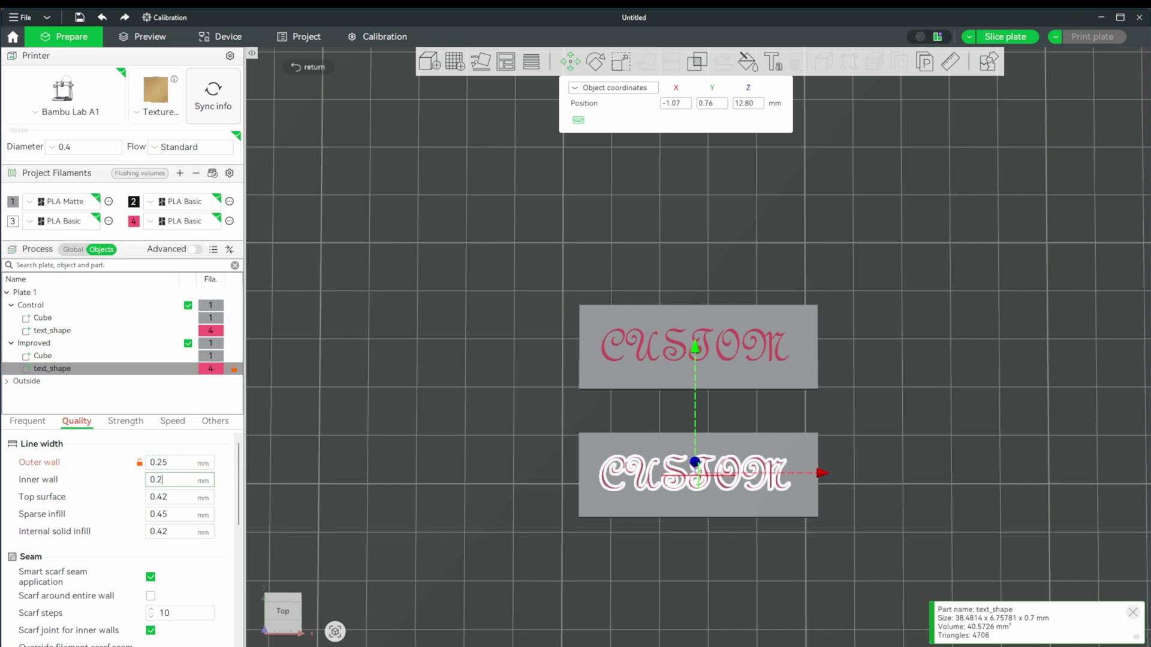
{"action": "type", "text": "5"}
{"action": "key", "text": "Tab"}
{"action": "type", "text": "0.25"}
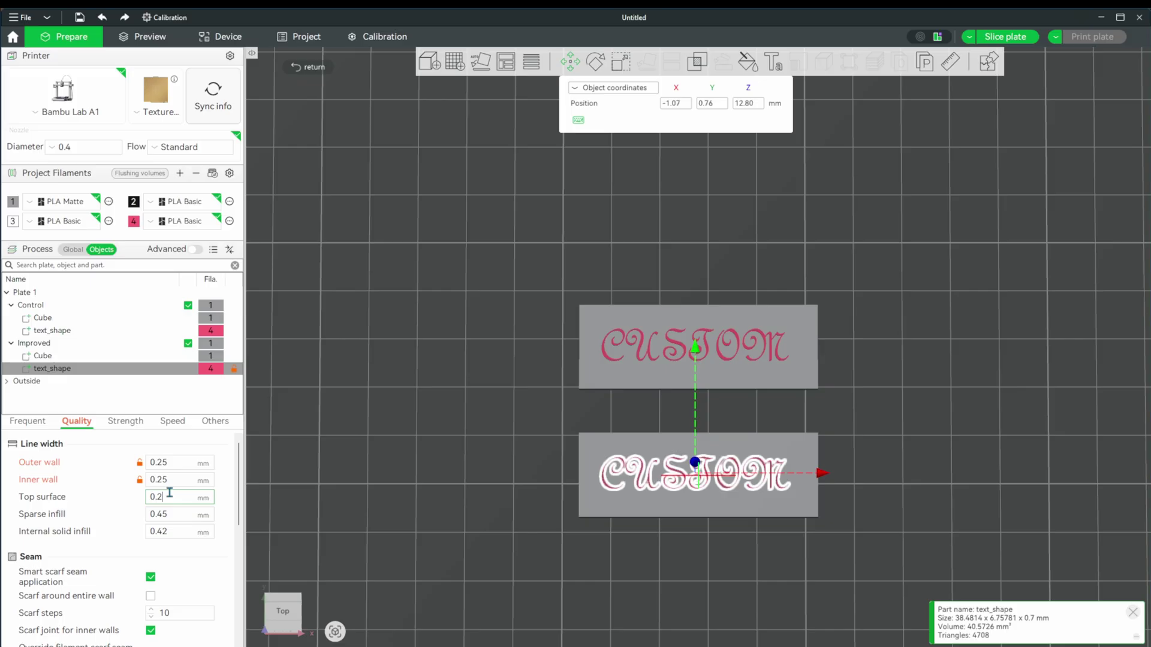
{"action": "left_click", "coordinate": [159, 512]}
{"action": "double_click", "coordinate": [159, 513]}
{"action": "type", "text": "26"}
{"action": "type", "text": "5"}
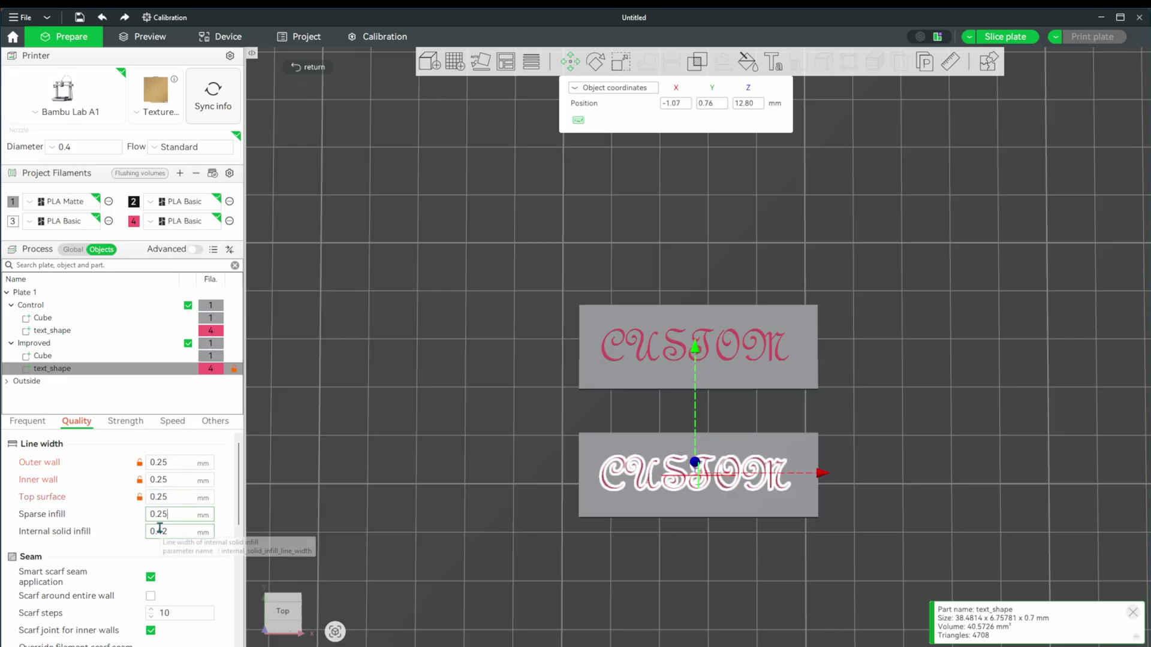
{"action": "double_click", "coordinate": [165, 532]}
{"action": "type", "text": "25"}
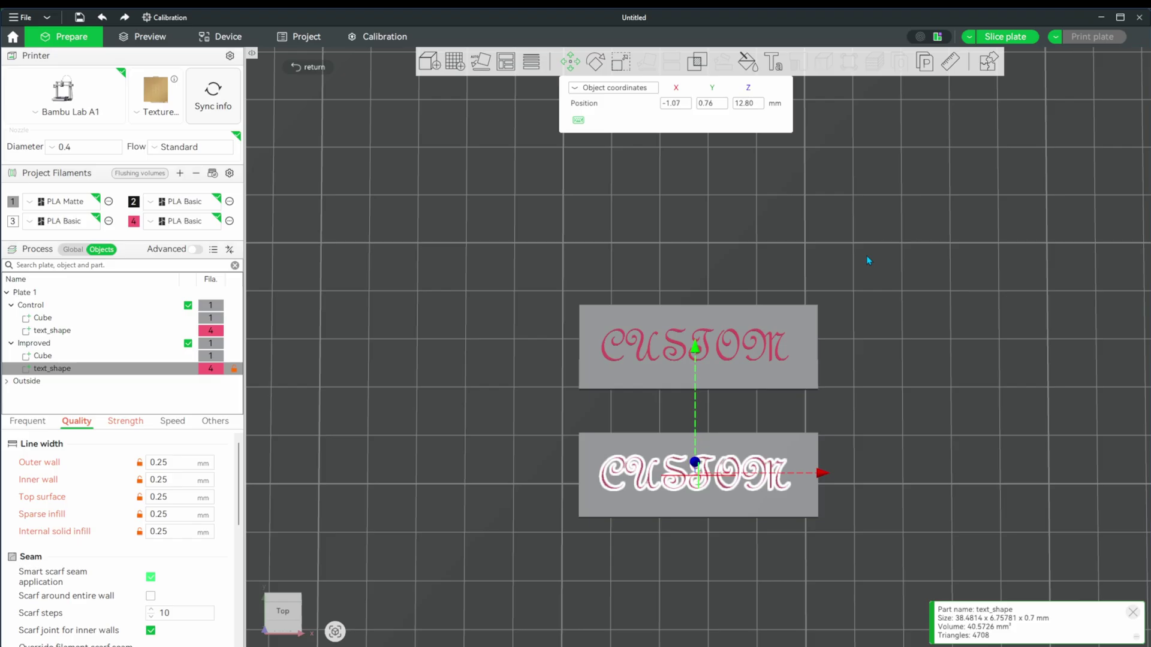
- Re-slice and zoom the preview onto both plates (18m11s, 5.62 g)
{"action": "left_click", "coordinate": [1009, 41]}
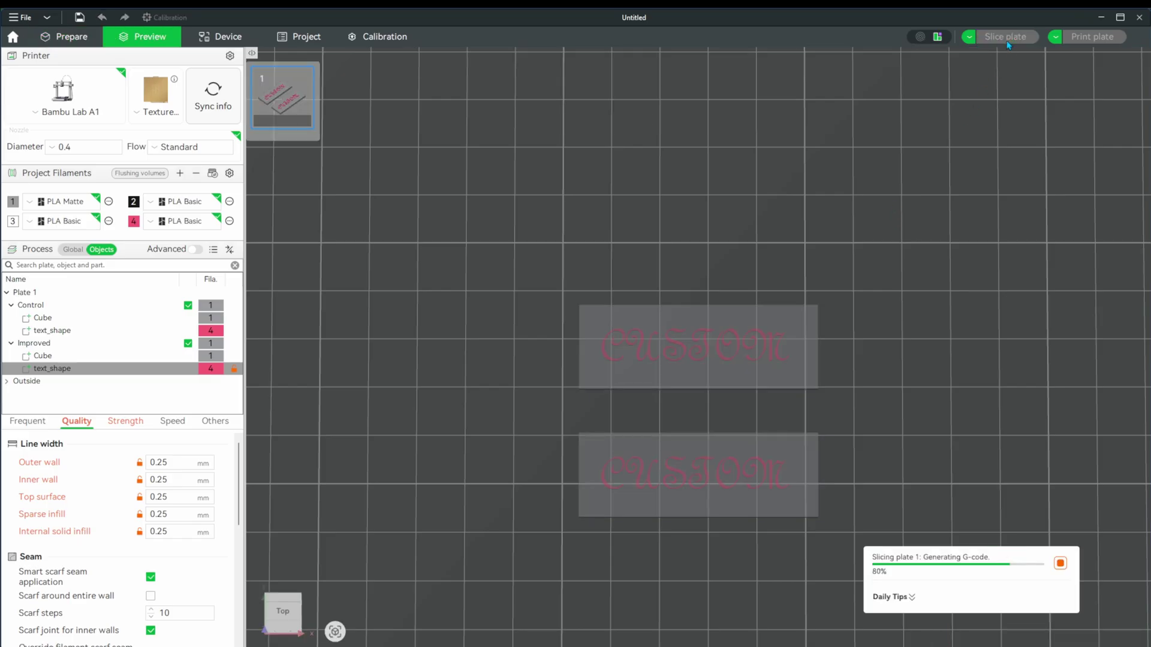
{"action": "scroll", "coordinate": [639, 419], "scroll_direction": "up", "scroll_amount": 5}
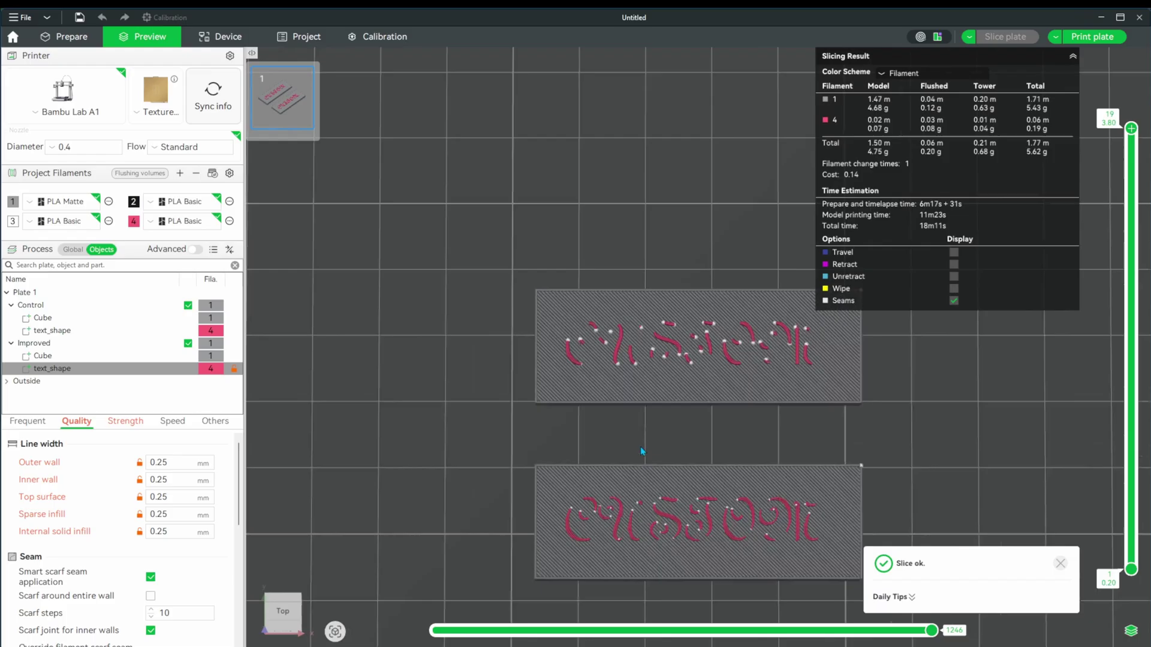
{"action": "right_click_drag", "start_coordinate": [664, 373], "coordinate": [636, 330]}
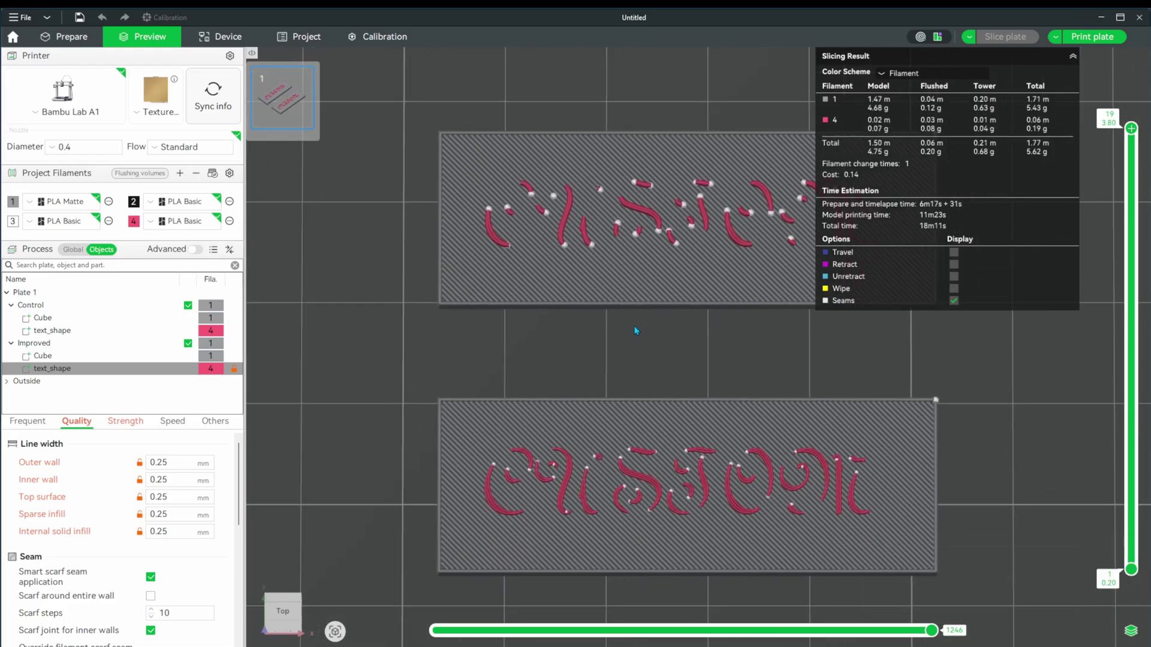
{"action": "scroll", "coordinate": [671, 354], "scroll_direction": "up", "scroll_amount": 1}
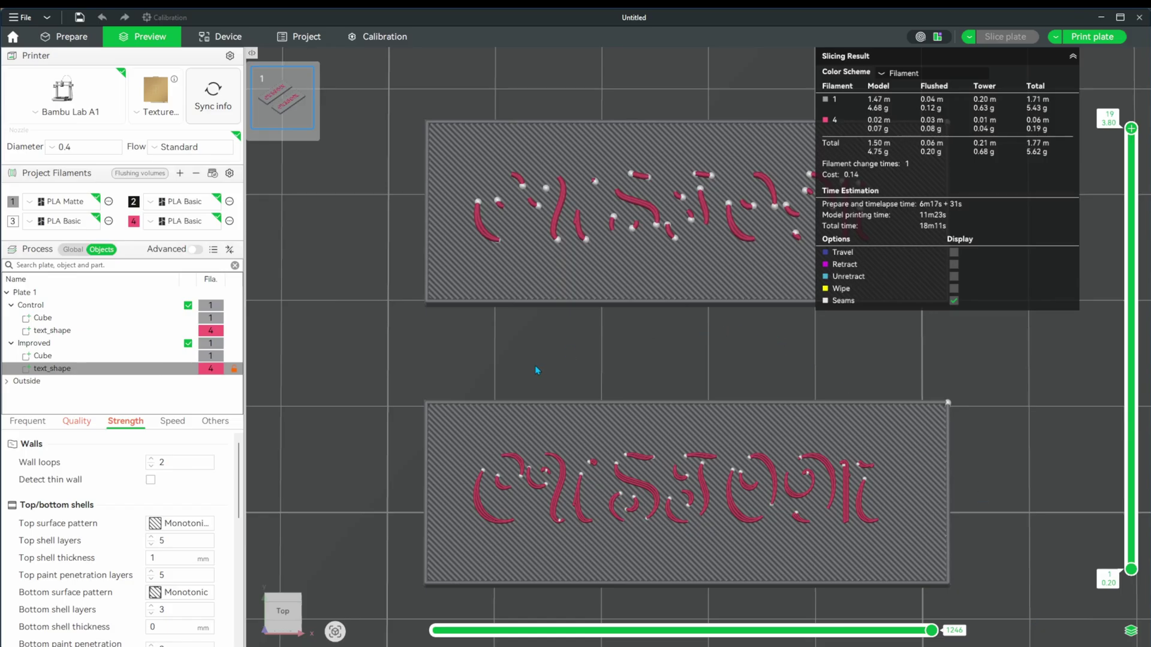
{"action": "left_click", "coordinate": [76, 422]}
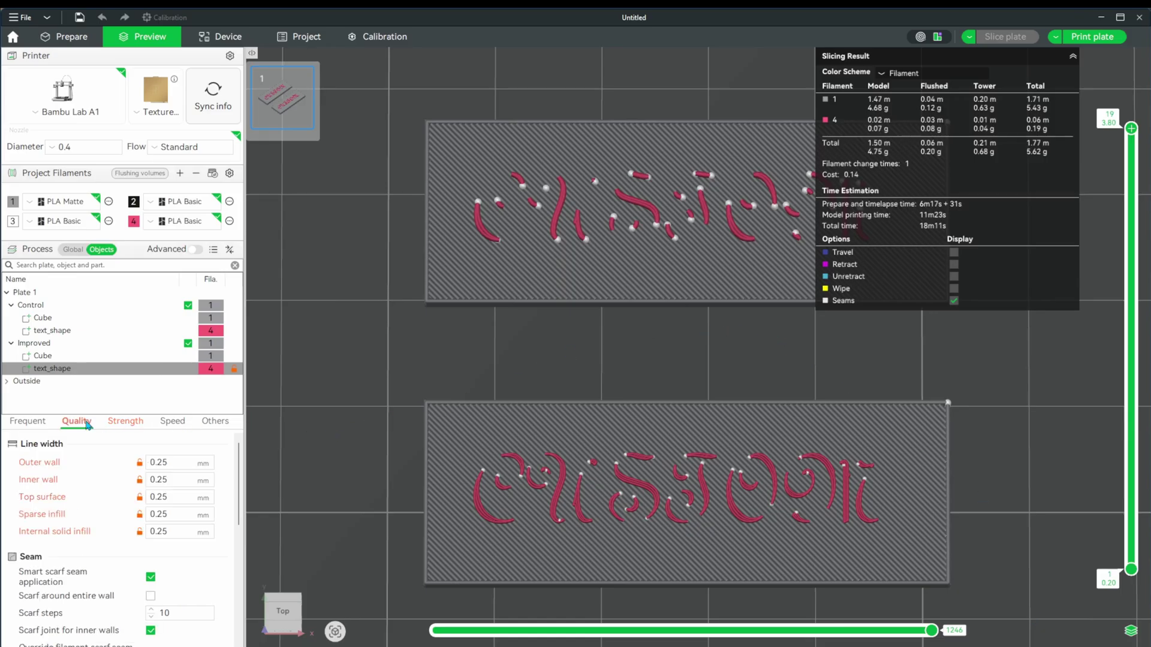
- Give the Improved text 4 wall loops with Detect thin wall on, then re-slice (18m19s)
{"action": "left_click", "coordinate": [122, 423]}
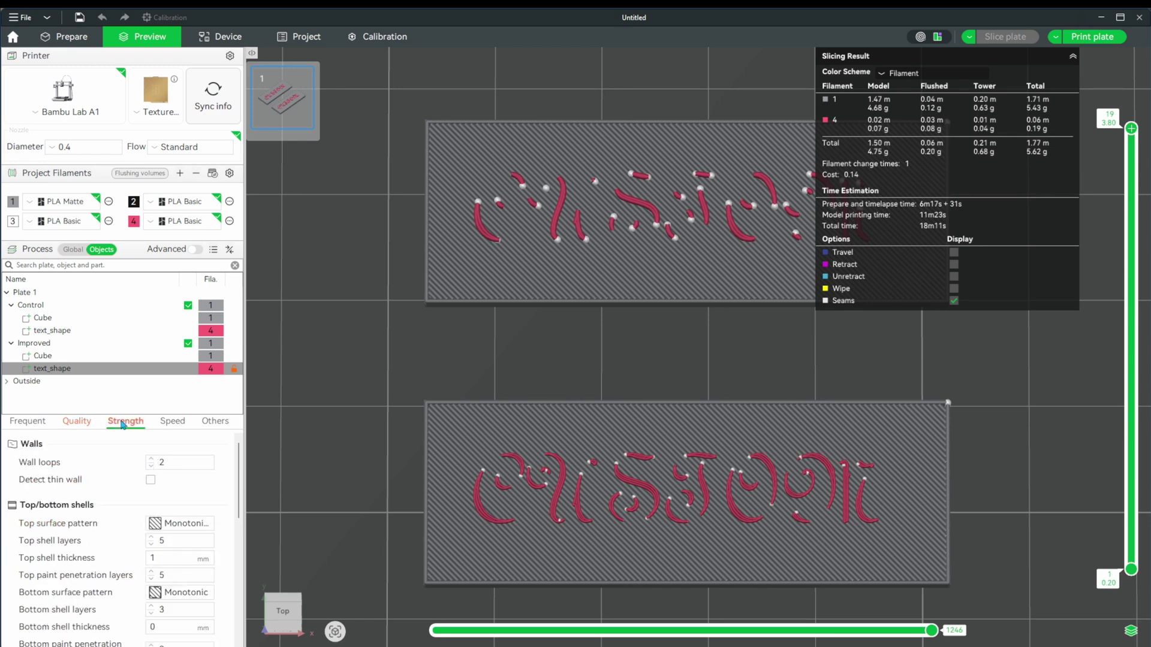
{"action": "left_click", "coordinate": [150, 459]}
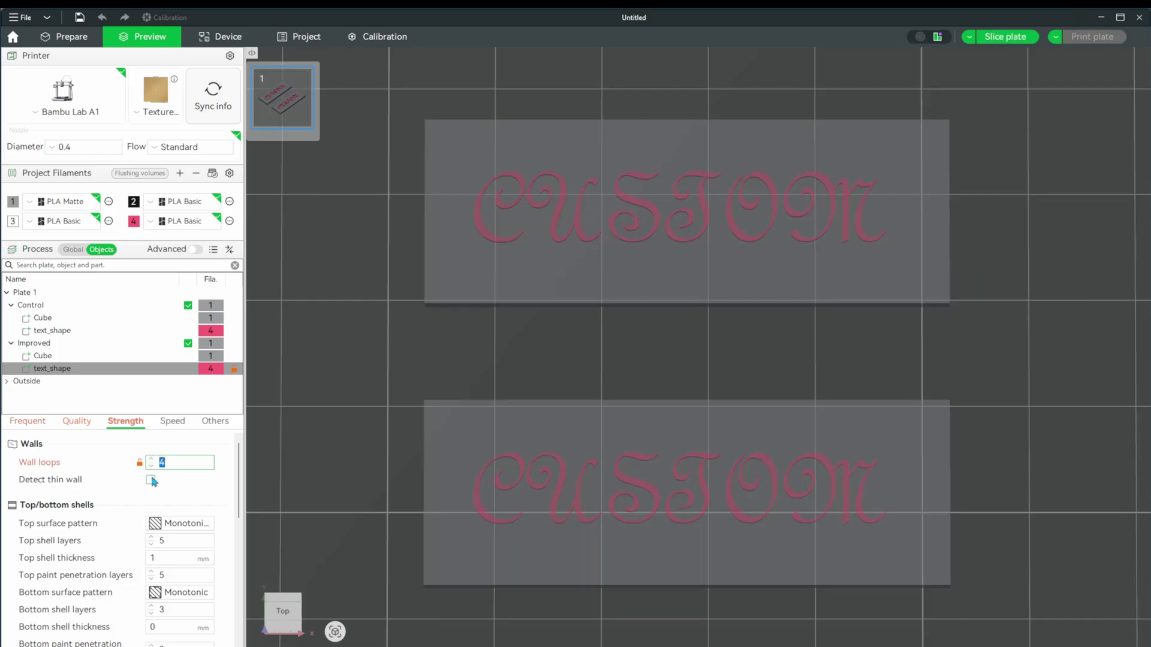
{"action": "left_click", "coordinate": [151, 480]}
{"action": "left_click", "coordinate": [990, 40]}
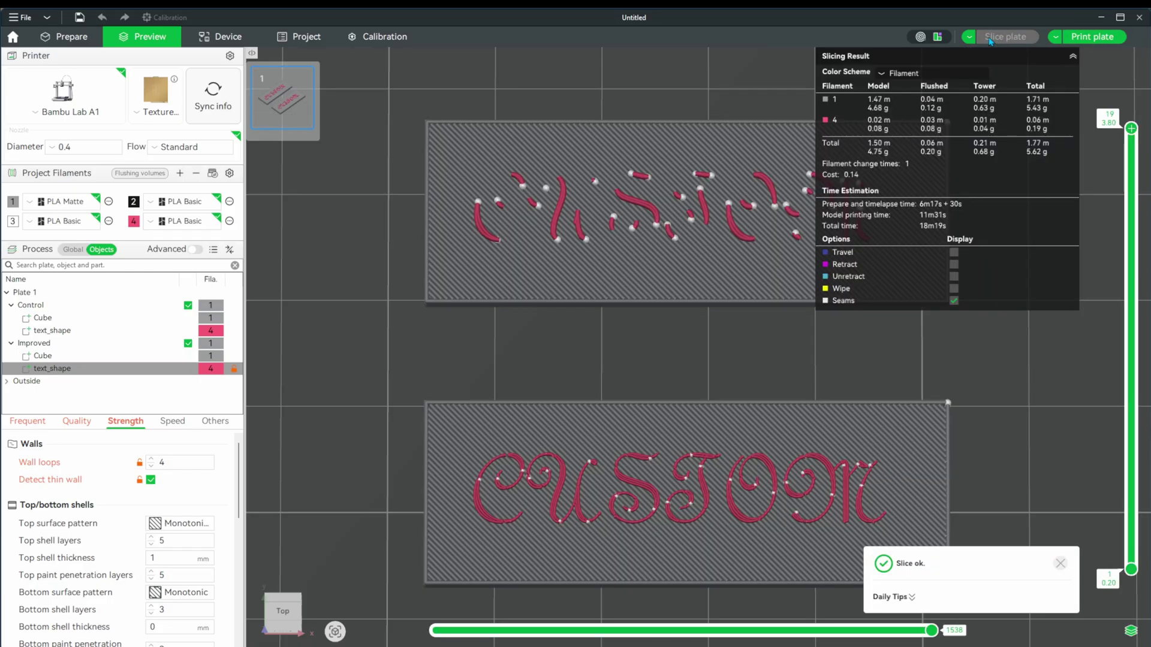
{"action": "scroll", "coordinate": [456, 427], "scroll_direction": "up", "scroll_amount": 4}
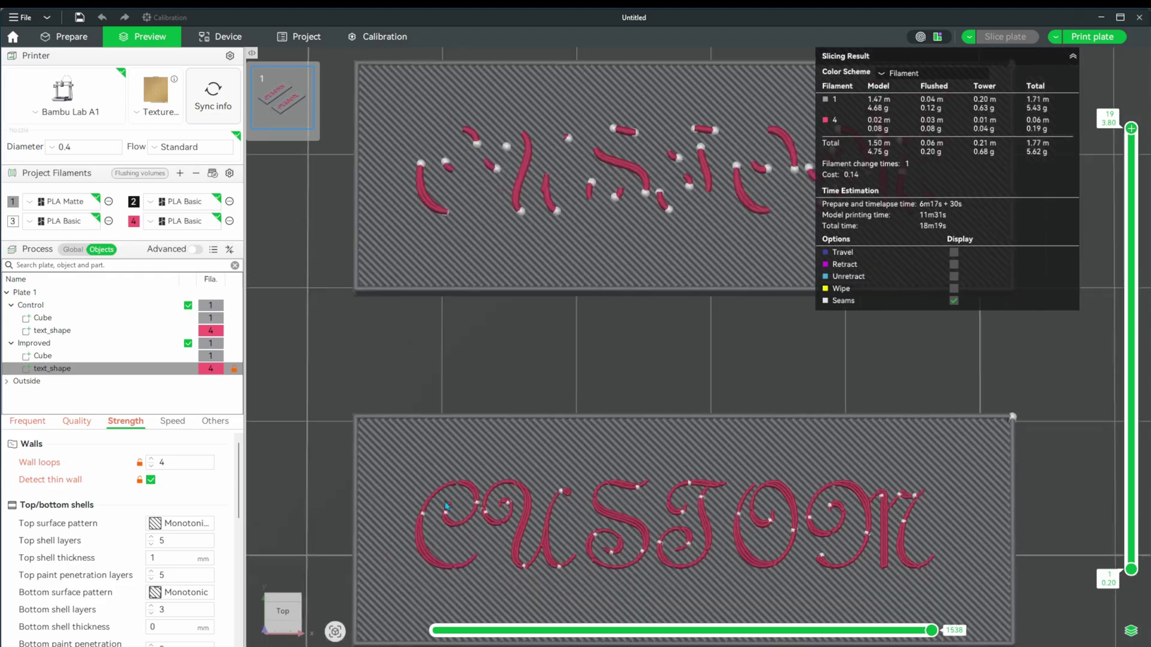
{"action": "scroll", "coordinate": [447, 506], "scroll_direction": "down", "scroll_amount": 4}
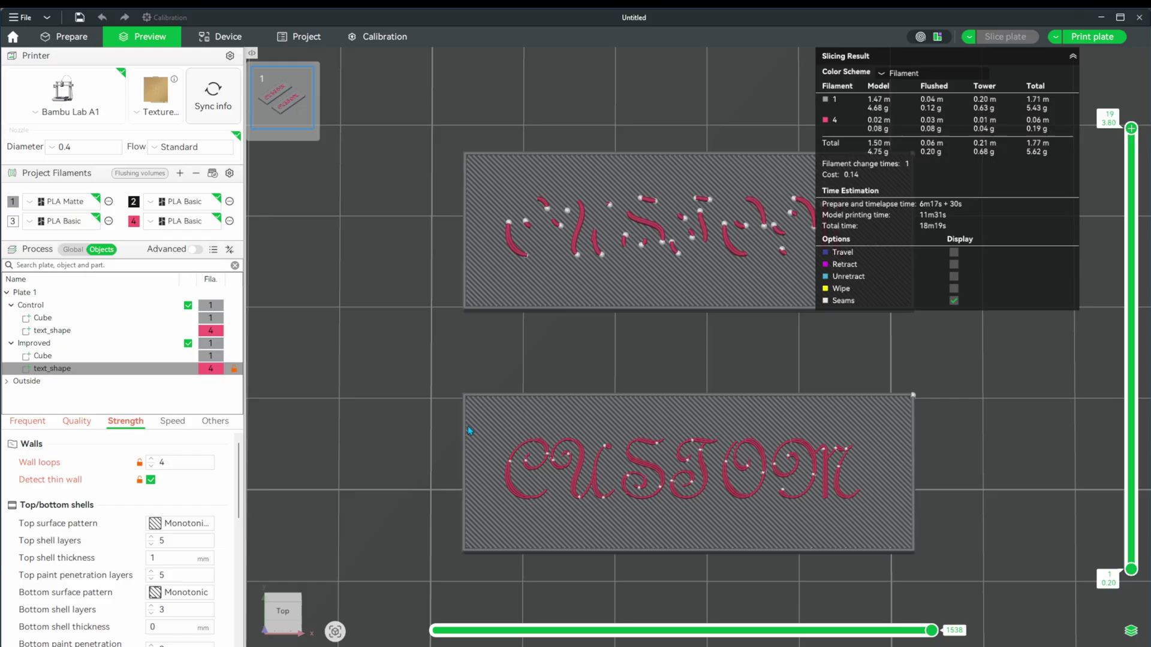
- Set Rectilinear top surface pattern, 6 top and 5 bottom shell layers, and re-slice
{"action": "left_click", "coordinate": [157, 523]}
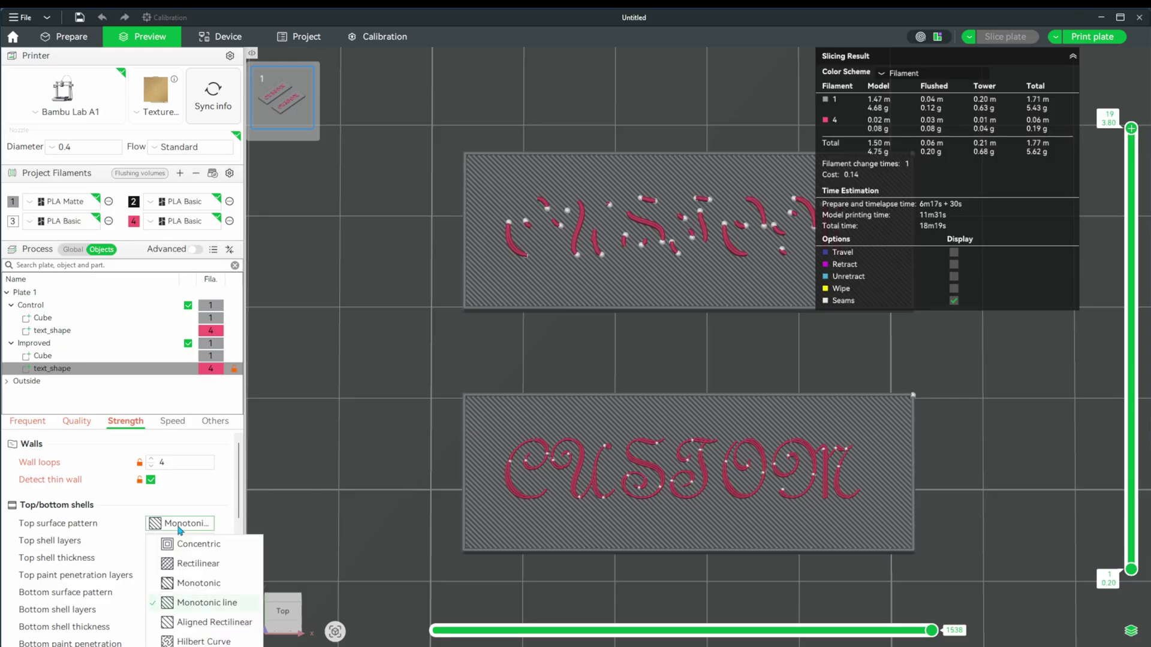
{"action": "left_click", "coordinate": [175, 563]}
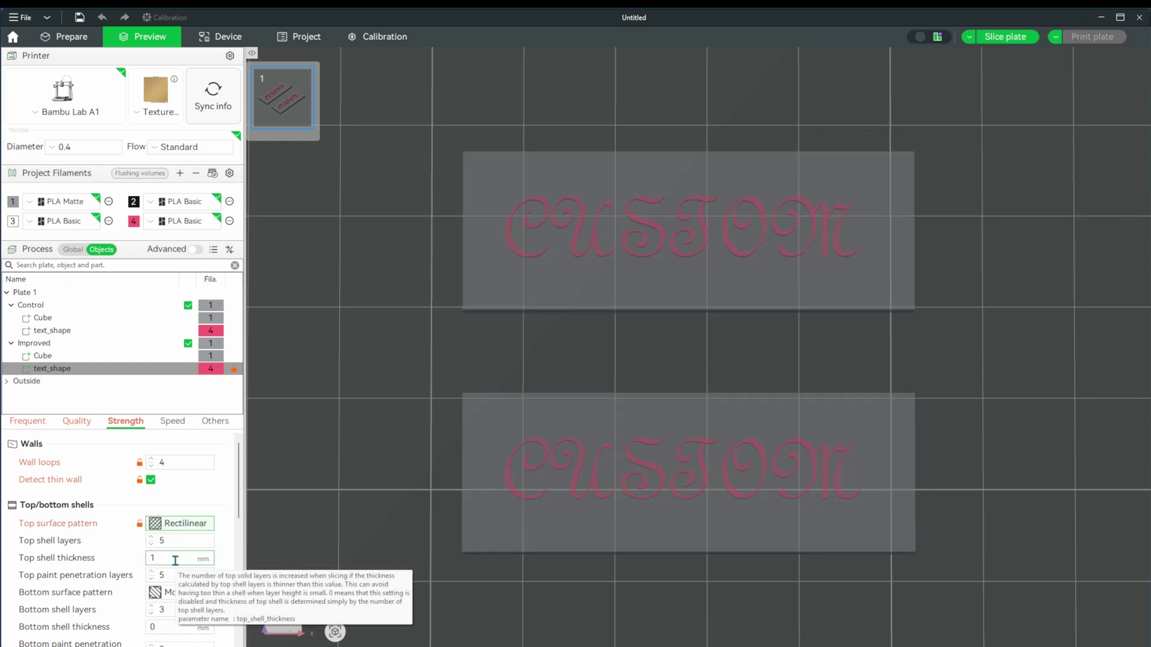
{"action": "left_click", "coordinate": [151, 537]}
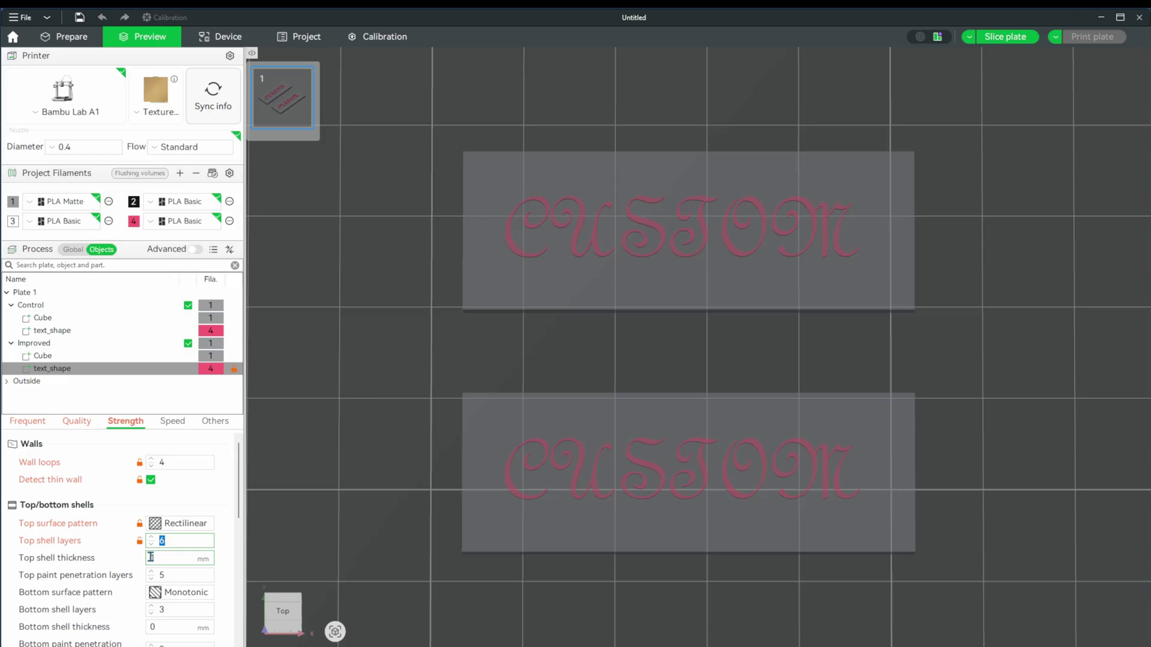
{"action": "scroll", "coordinate": [152, 540], "scroll_direction": "down", "scroll_amount": 3}
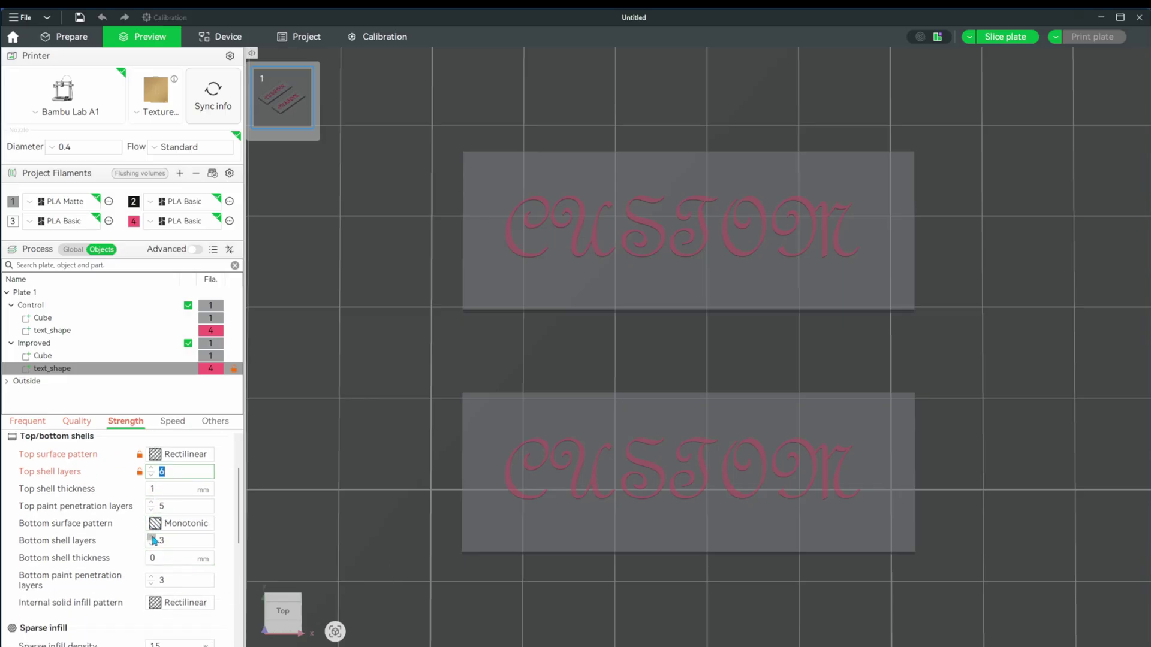
{"action": "double_click", "coordinate": [152, 537]}
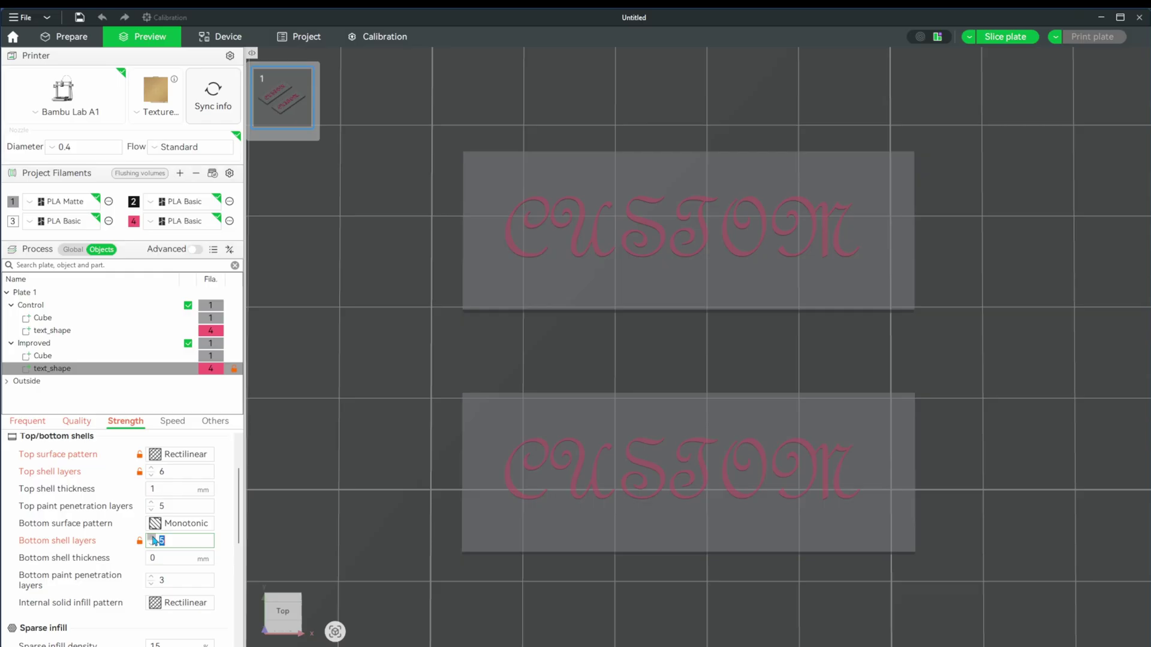
{"action": "scroll", "coordinate": [154, 540], "scroll_direction": "down", "scroll_amount": 3}
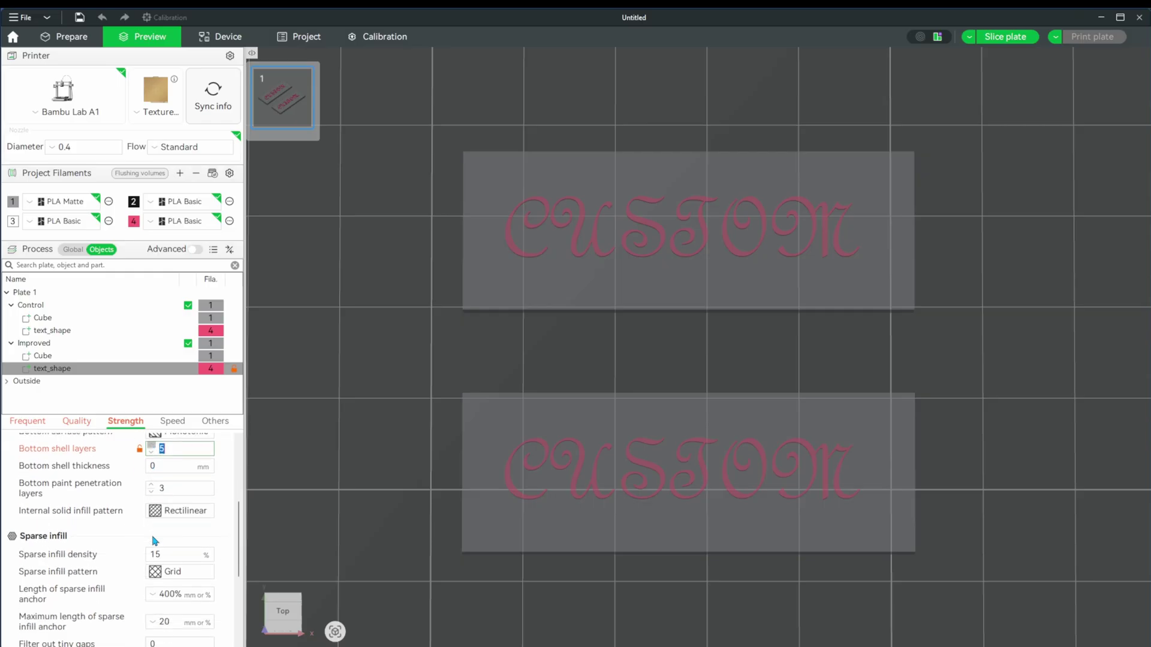
{"action": "key", "text": "ctrl+r"}
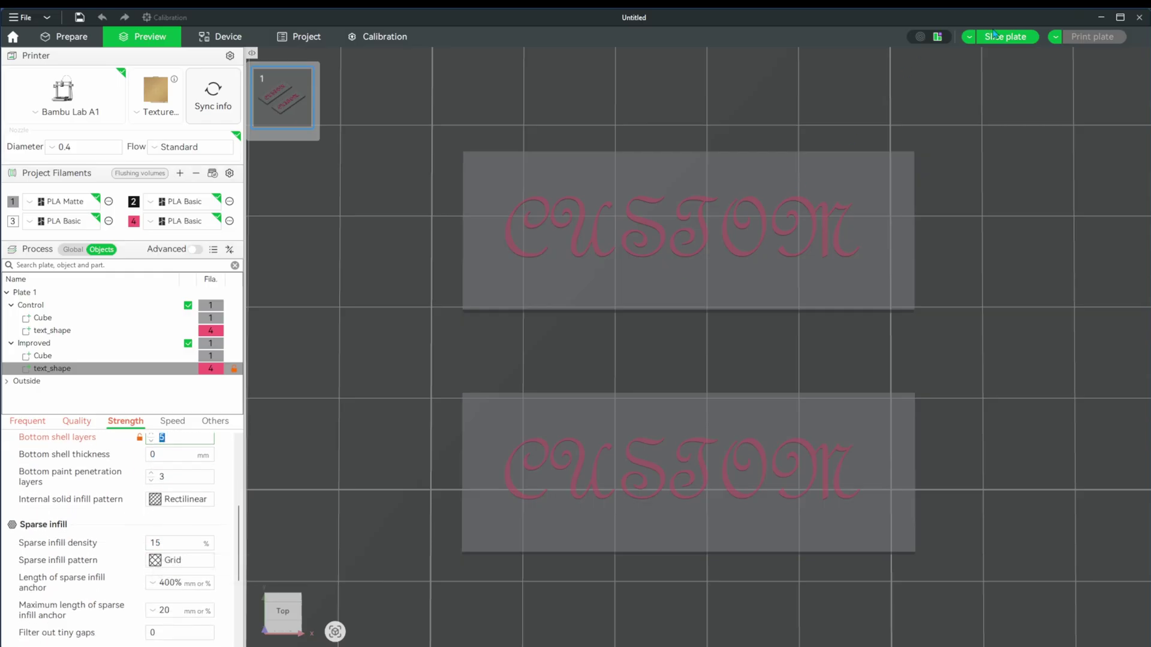
{"action": "scroll", "coordinate": [636, 312], "scroll_direction": "up", "scroll_amount": 3}
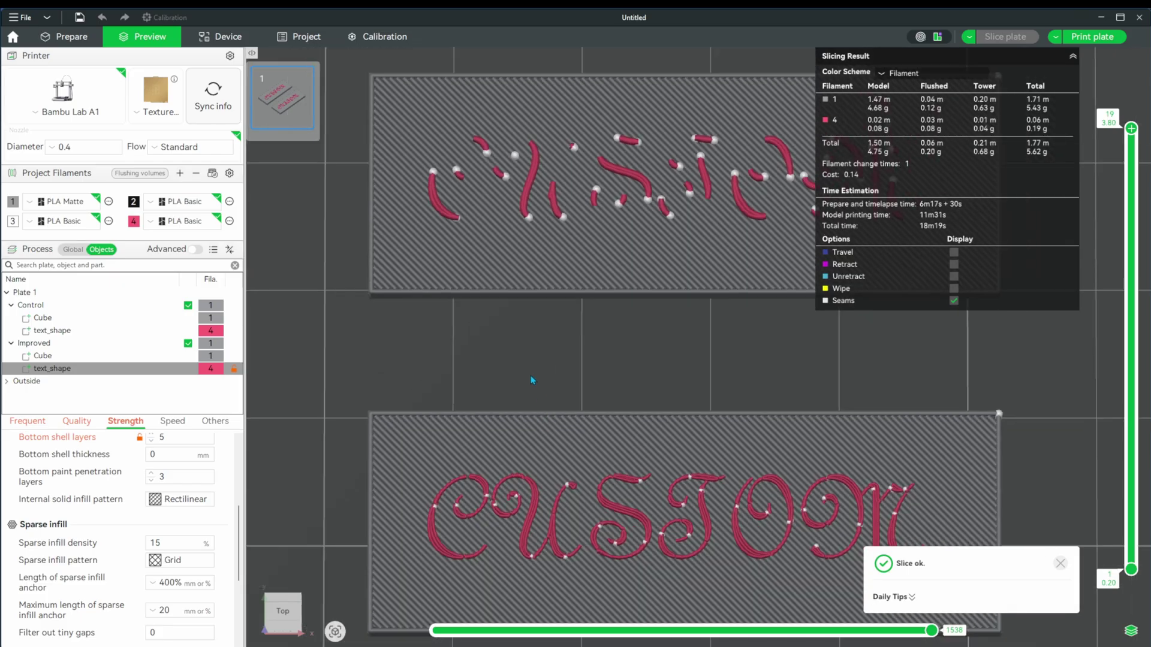
- Set sparse infill to 80% density with Rectilinear pattern and re-slice (18m20s)
{"action": "double_click", "coordinate": [181, 544]}
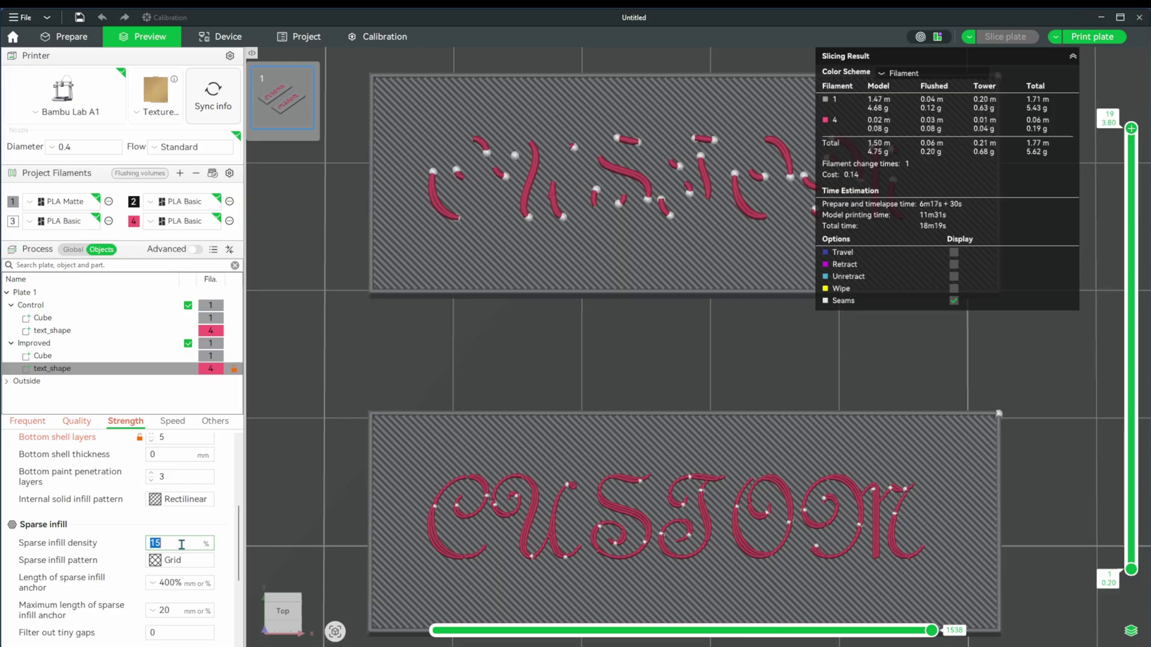
{"action": "type", "text": "80"}
{"action": "left_click", "coordinate": [177, 560]}
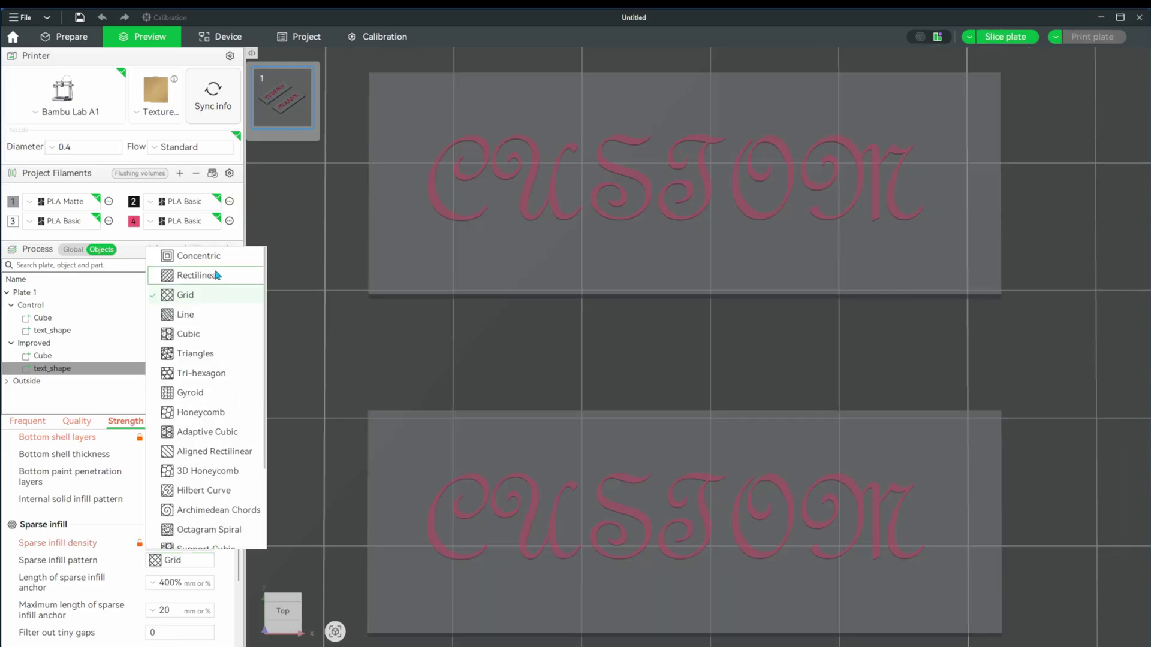
{"action": "left_click", "coordinate": [214, 277]}
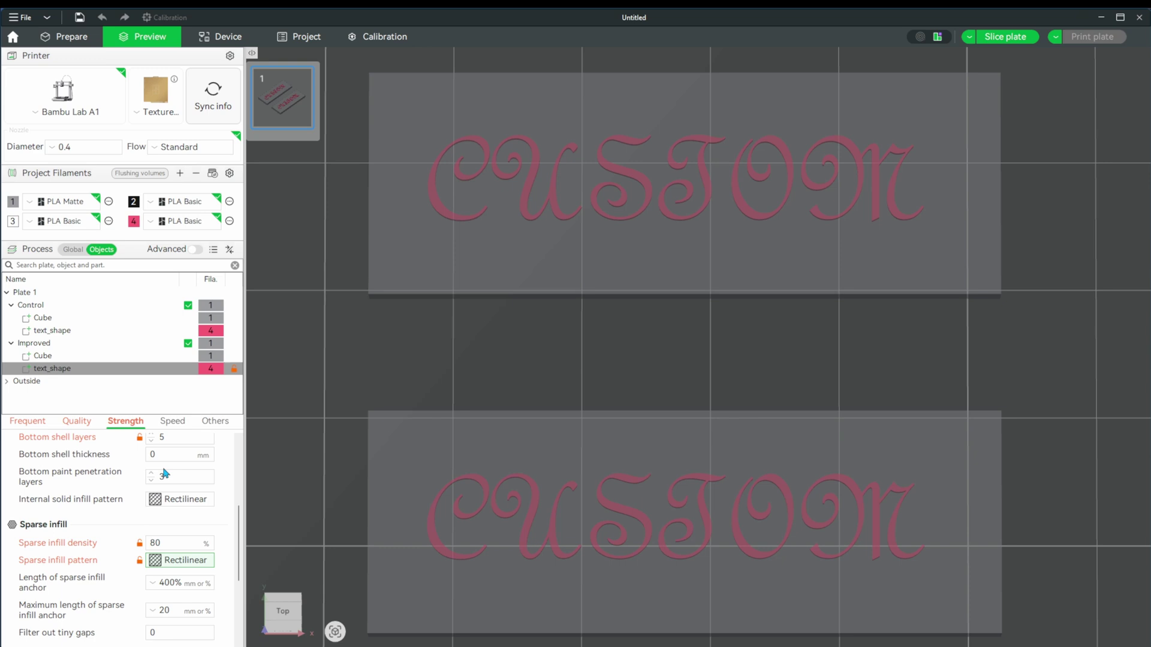
{"action": "left_click", "coordinate": [1012, 37]}
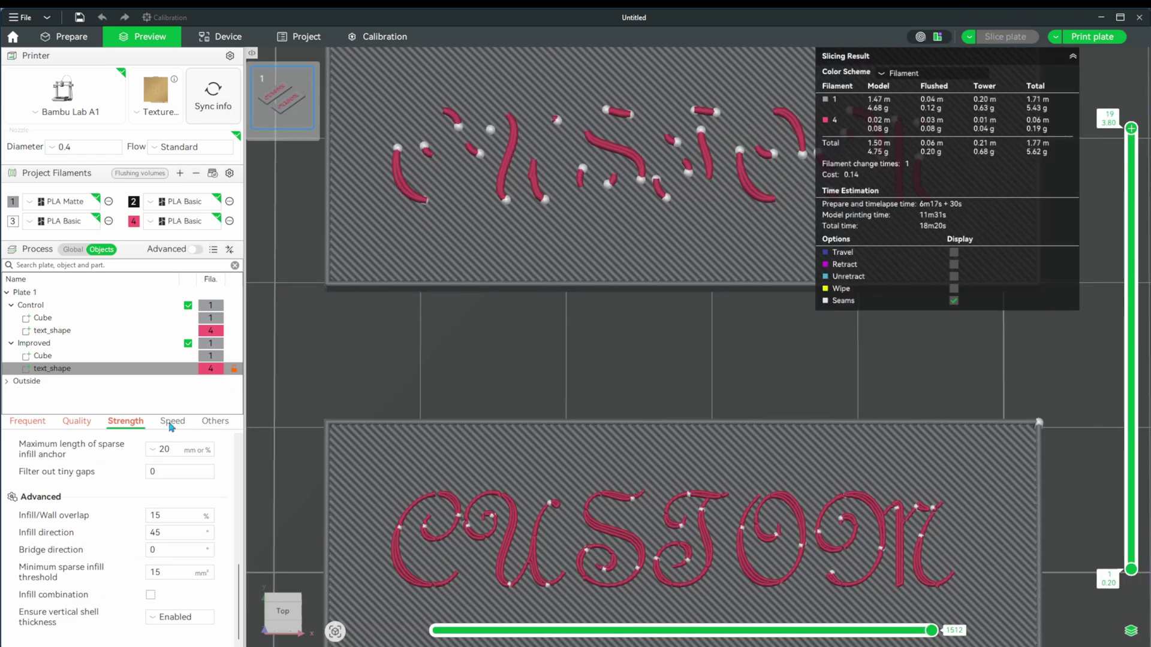
- Set the Improved text's outer wall speed to 100 and inner wall speed to 150 mm/s
{"action": "left_click", "coordinate": [172, 421]}
{"action": "scroll", "coordinate": [189, 450], "scroll_direction": "up", "scroll_amount": 5}
{"action": "left_click", "coordinate": [126, 463]}
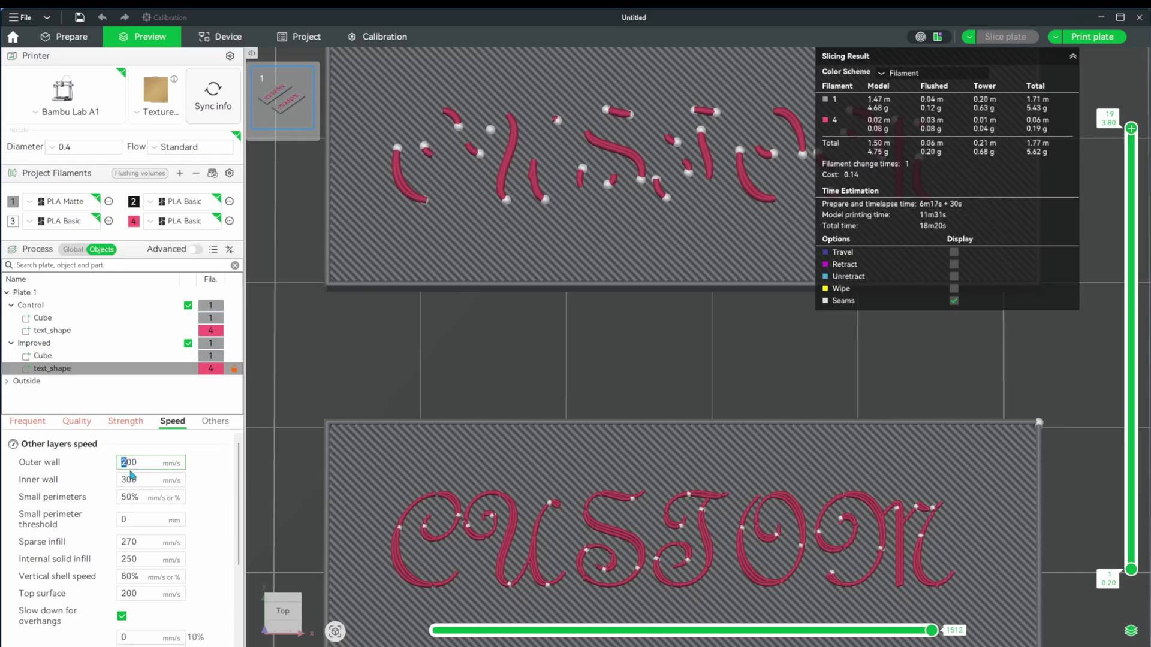
{"action": "type", "text": "1"}
{"action": "double_click", "coordinate": [131, 478]}
{"action": "type", "text": "150"}
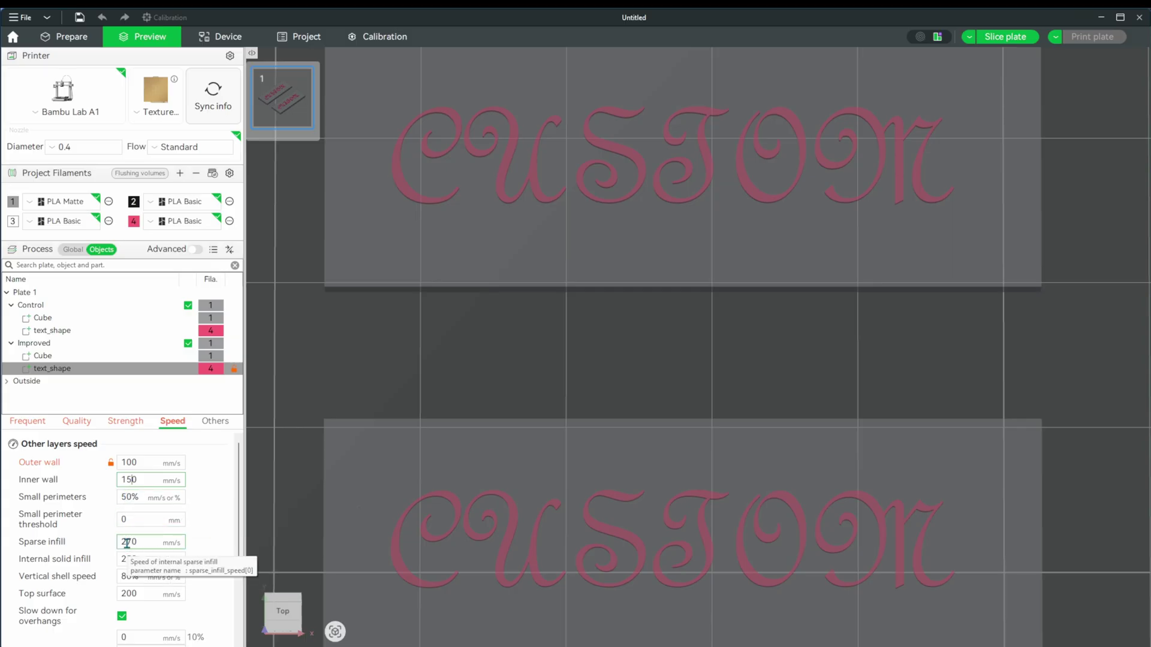
- Set sparse infill 210, internal solid infill 200, top surface 100 mm/s, then reslice
{"action": "double_click", "coordinate": [127, 543]}
{"action": "type", "text": "210"}
{"action": "key", "text": "Tab"}
{"action": "type", "text": "200"}
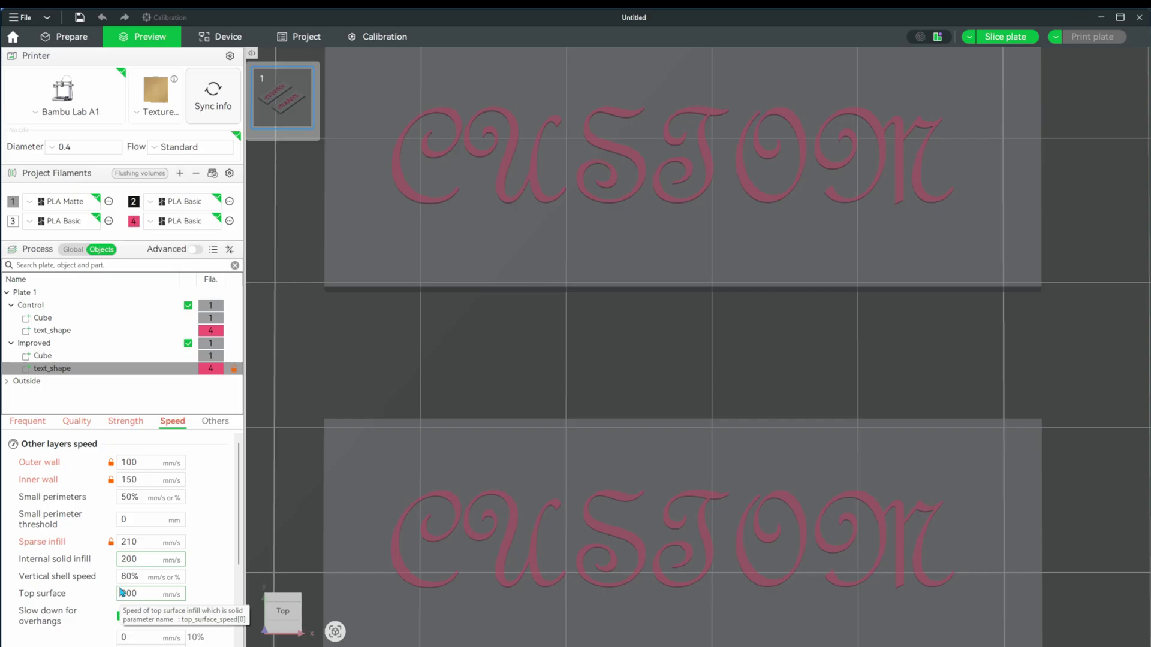
{"action": "scroll", "coordinate": [122, 592], "scroll_direction": "down", "scroll_amount": 3}
{"action": "double_click", "coordinate": [128, 490]}
{"action": "type", "text": "100"}
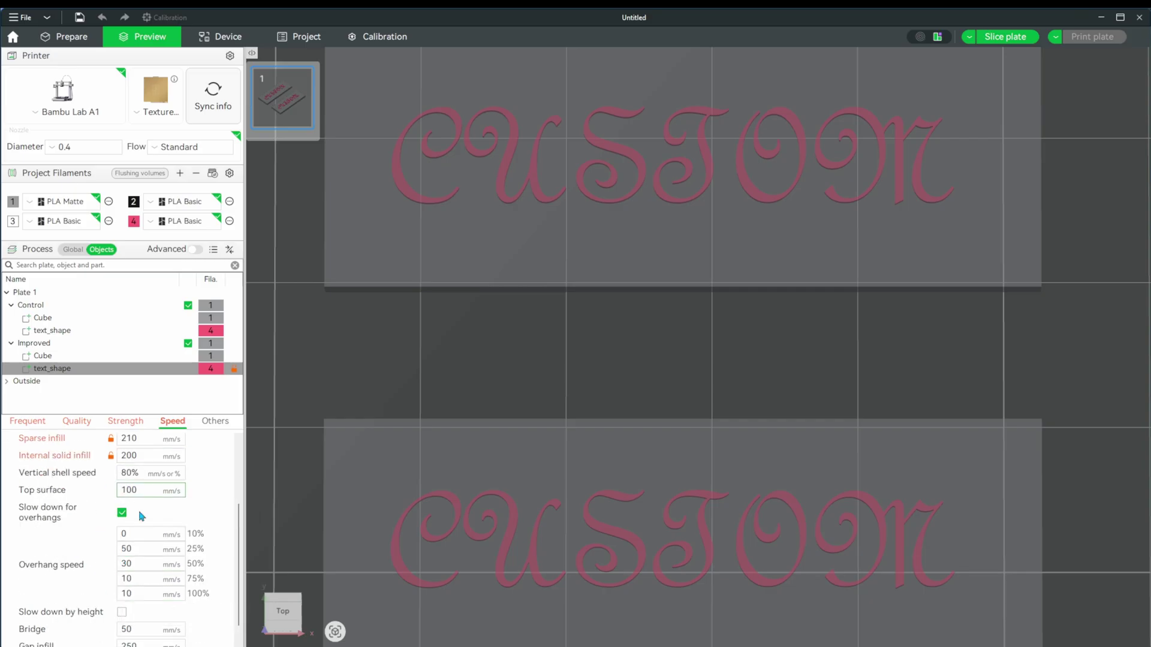
{"action": "scroll", "coordinate": [169, 523], "scroll_direction": "down", "scroll_amount": 1}
{"action": "scroll", "coordinate": [169, 523], "scroll_direction": "up", "scroll_amount": 5}
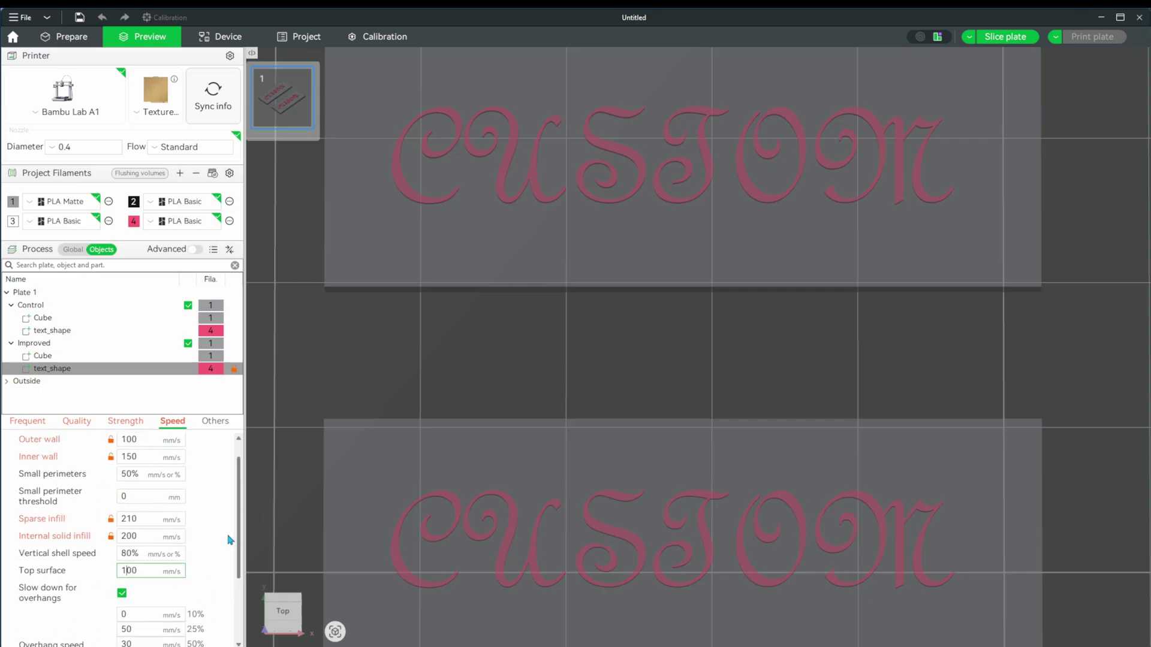
{"action": "key", "text": "ctrl+r"}
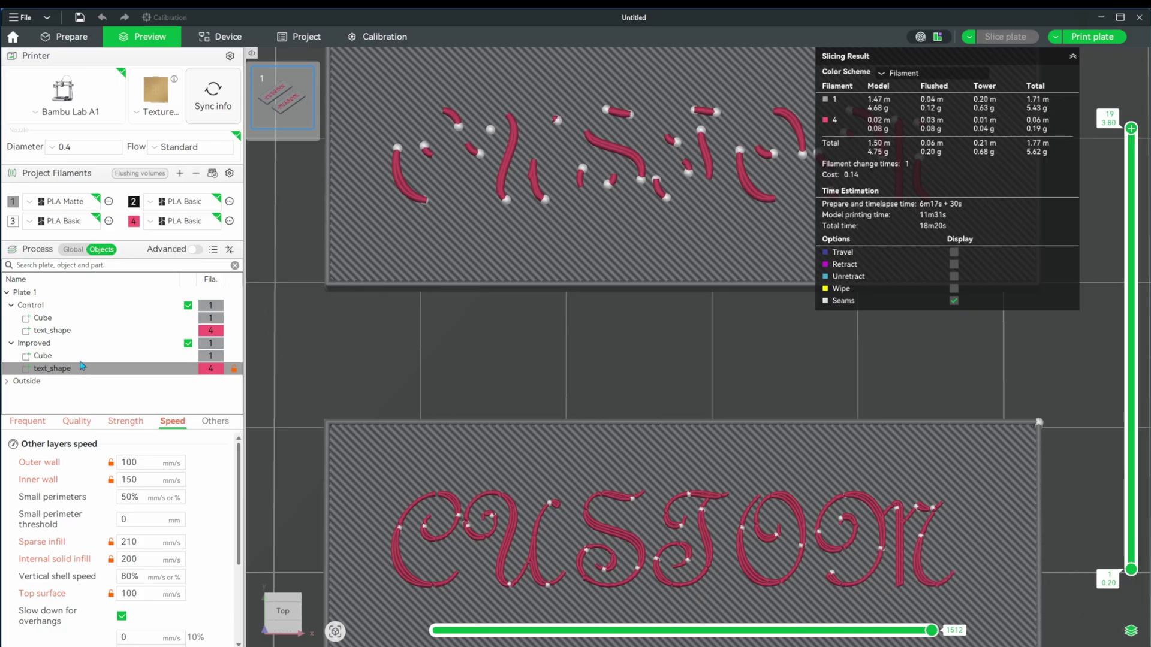
- In Global process settings, set layer height and initial layer height to 0.12 mm; return to Prepare
{"action": "left_click", "coordinate": [73, 249]}
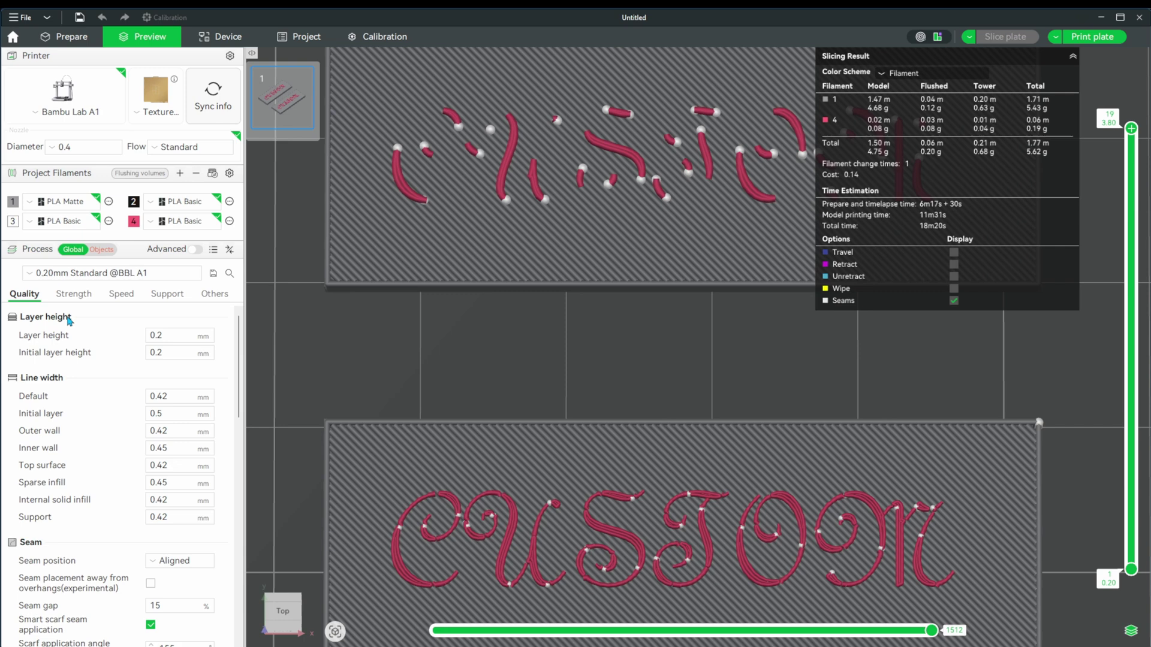
{"action": "left_click", "coordinate": [154, 335]}
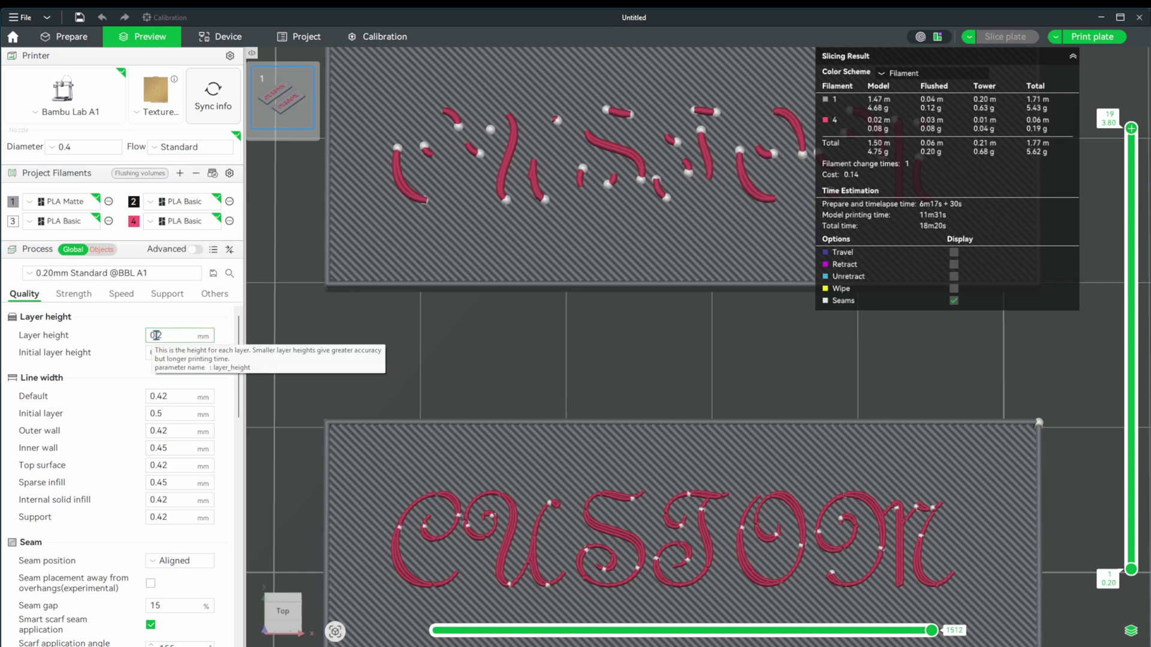
{"action": "type", "text": "1"}
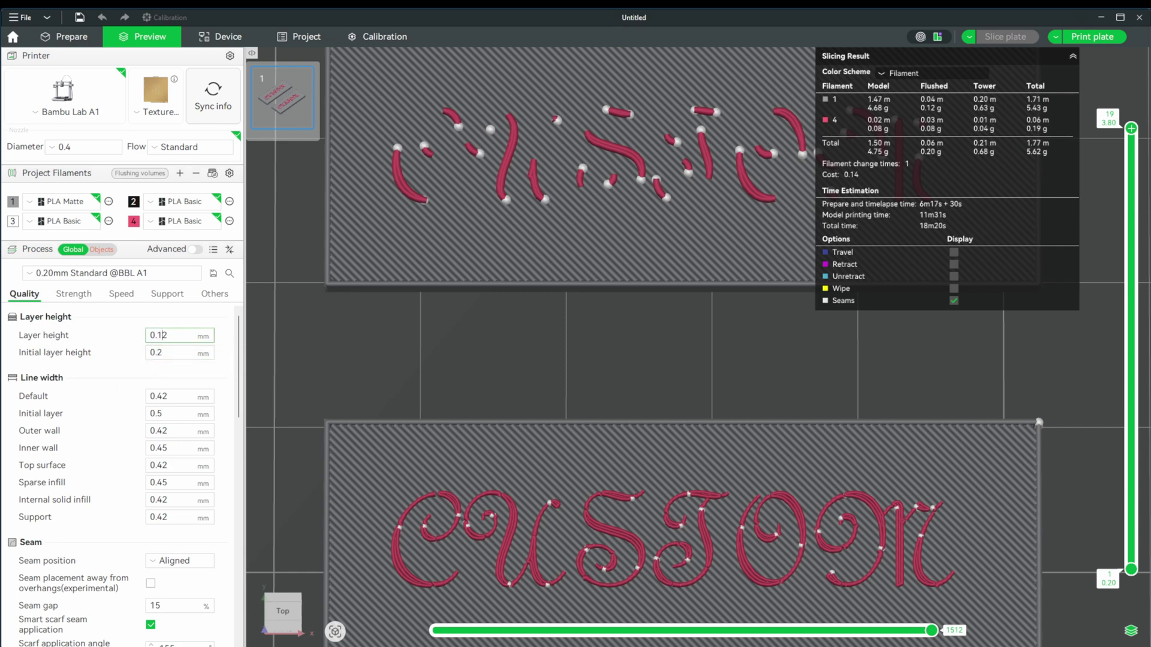
{"action": "left_click", "coordinate": [157, 354]}
{"action": "type", "text": "1"}
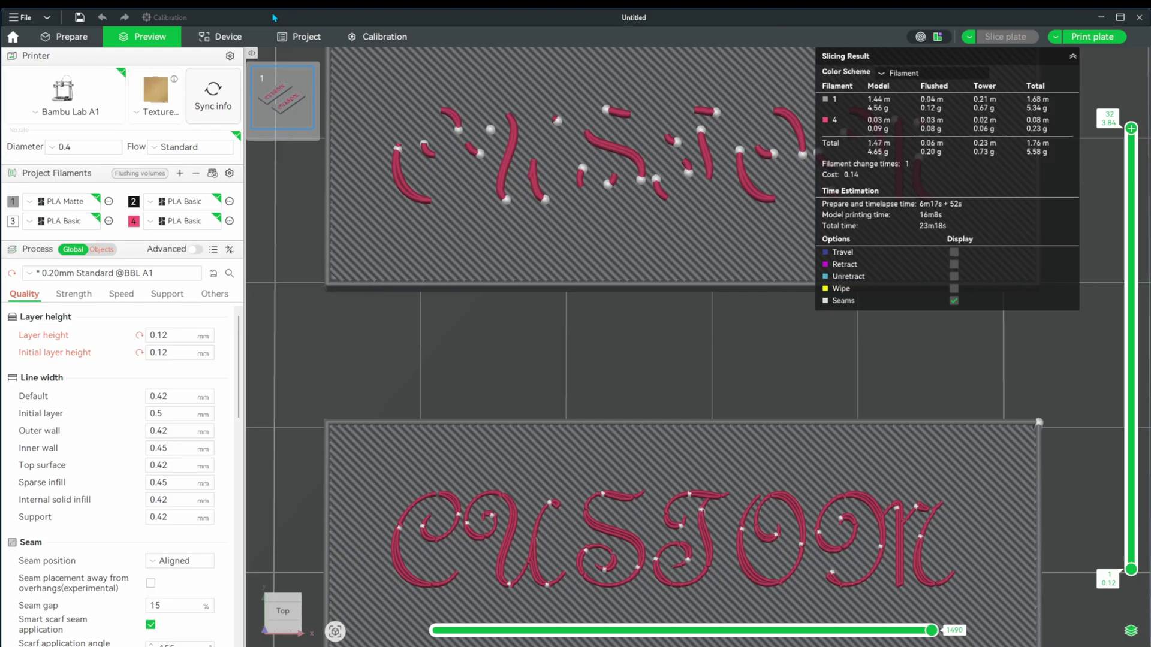
{"action": "left_click", "coordinate": [72, 37]}
{"action": "scroll", "coordinate": [517, 249], "scroll_direction": "down", "scroll_amount": 5}
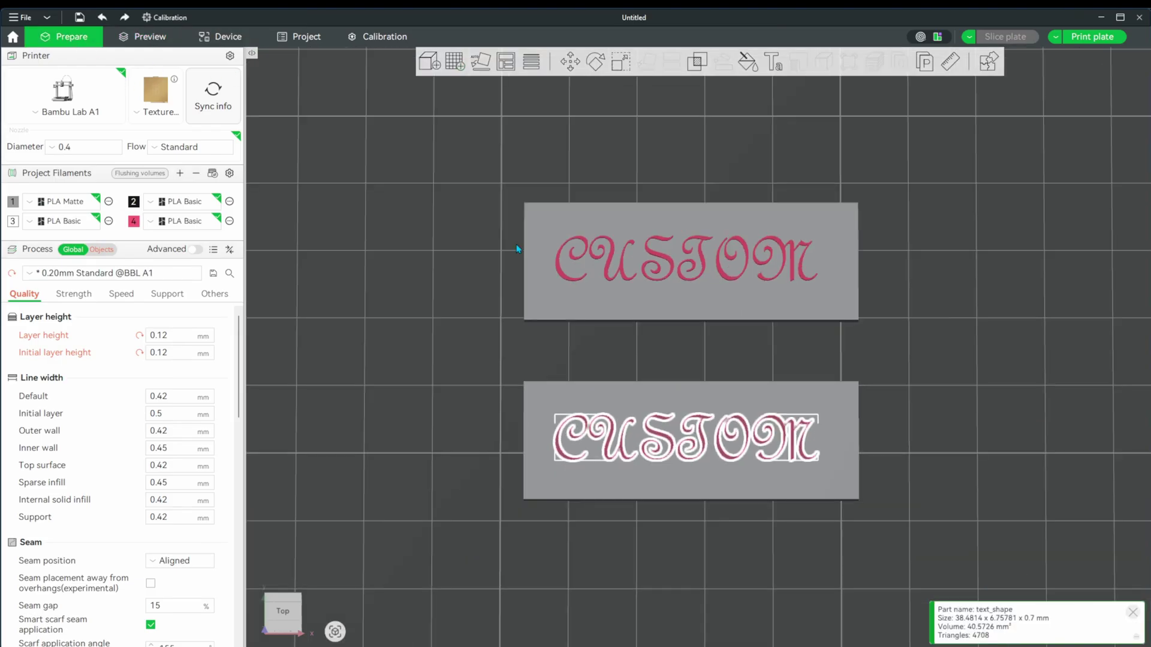
- Clone the Control plate once and move the copy to the bed's right side
{"action": "left_click", "coordinate": [103, 250]}
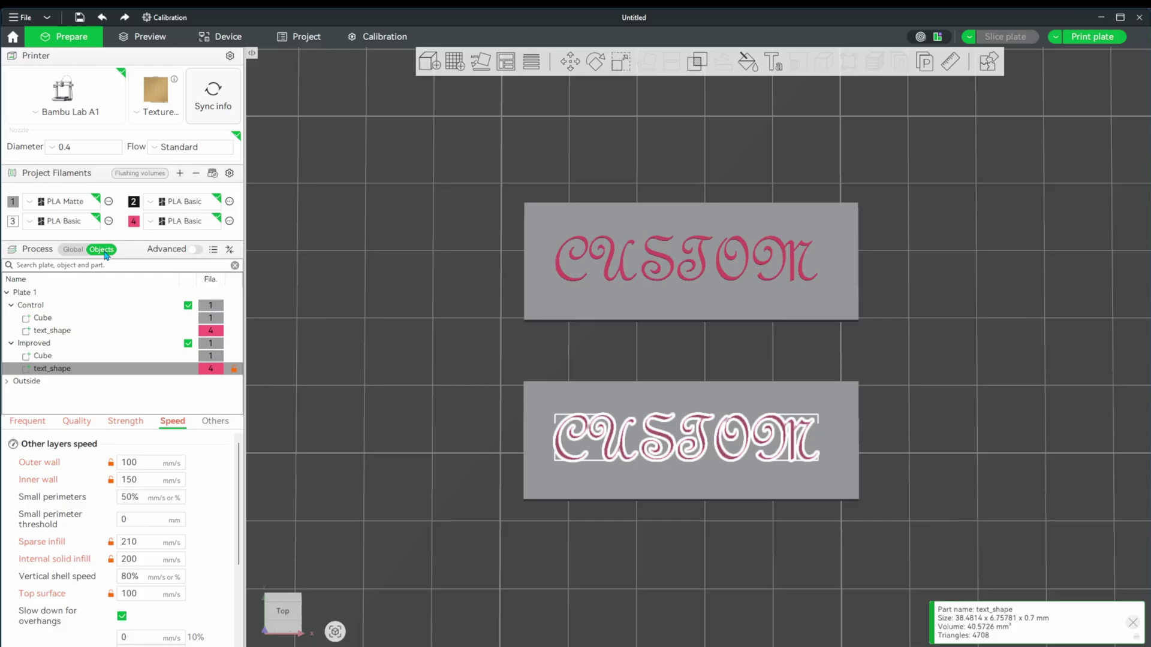
{"action": "left_click", "coordinate": [78, 310]}
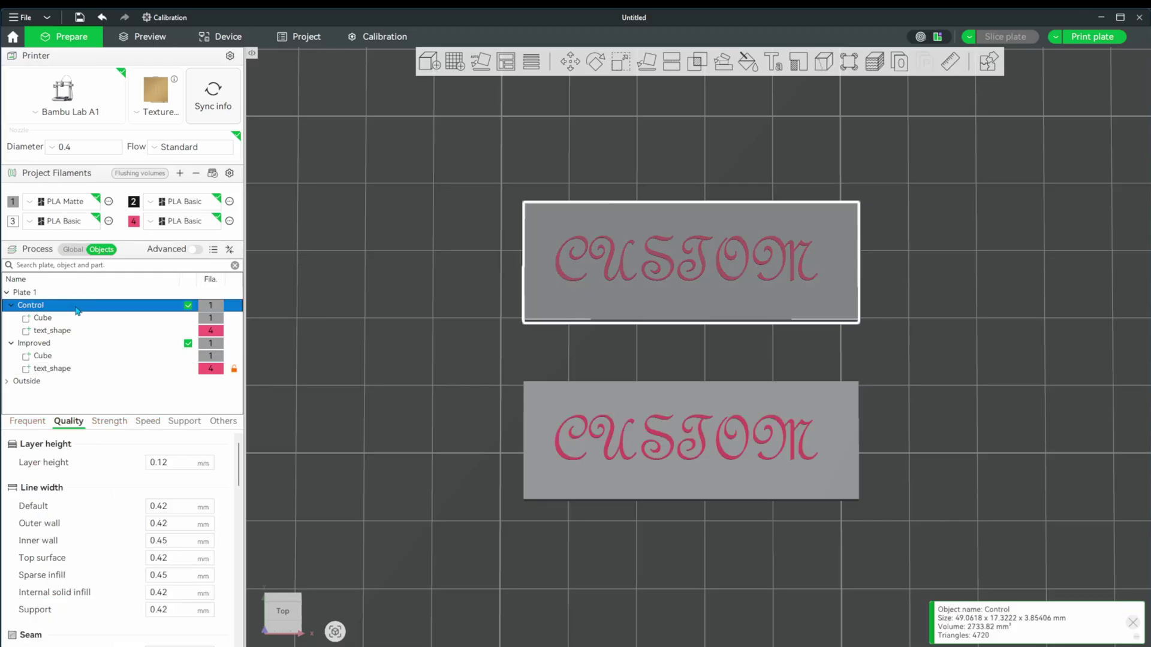
{"action": "right_click", "coordinate": [77, 307]}
{"action": "left_click", "coordinate": [106, 326]}
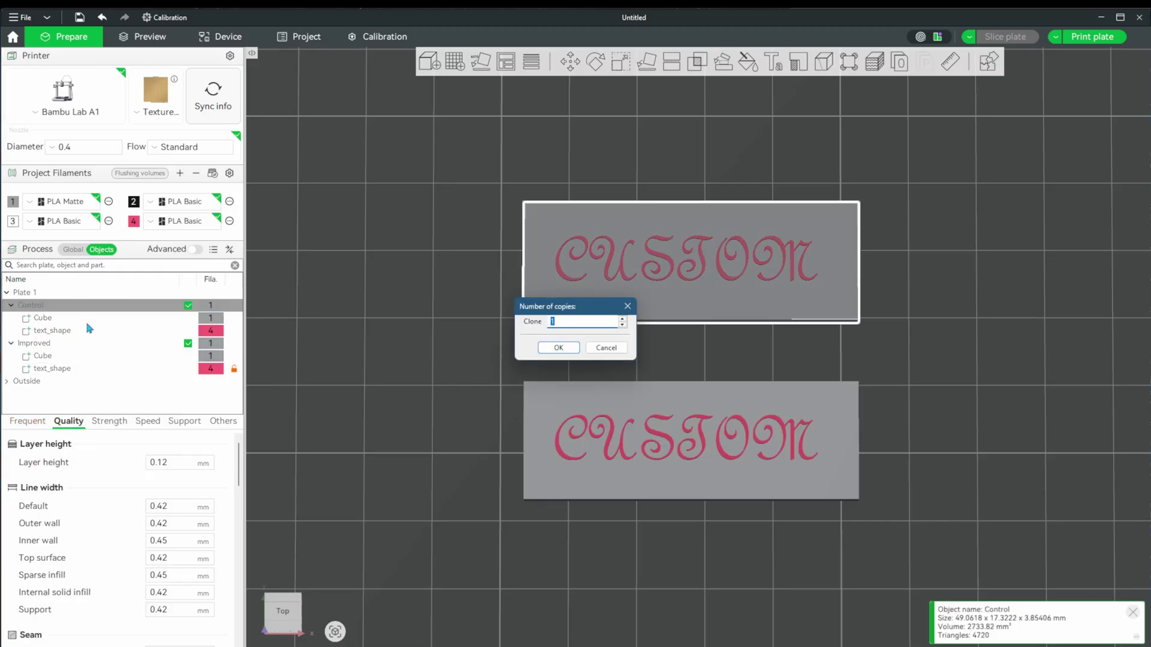
{"action": "left_click", "coordinate": [558, 349]}
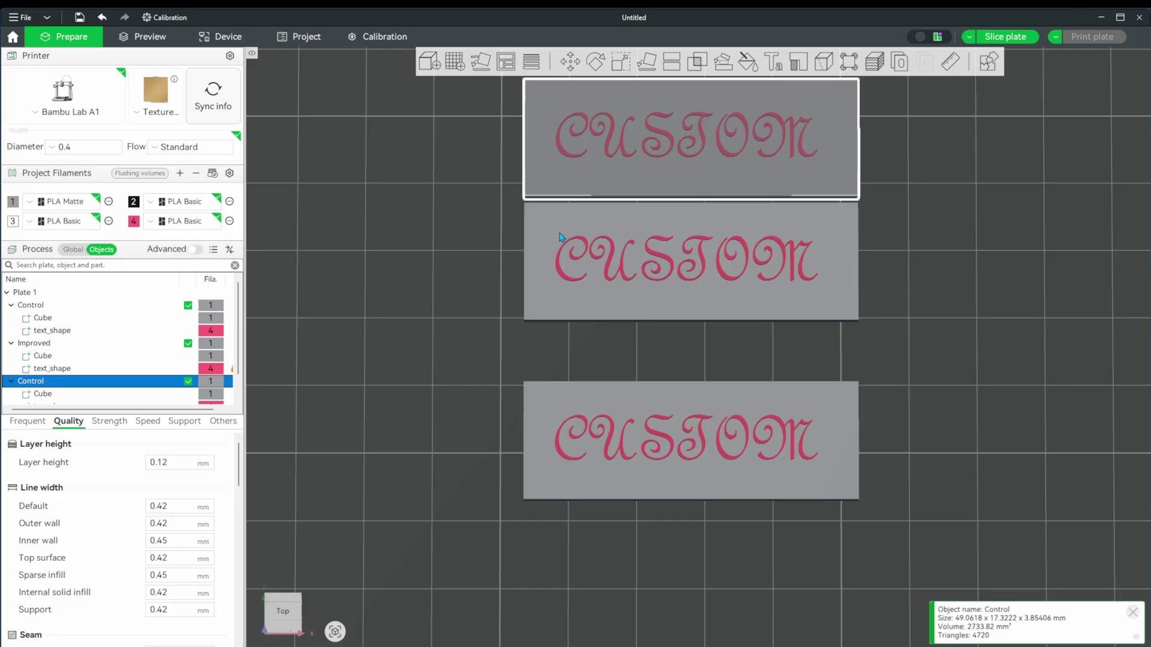
{"action": "mouse_move", "coordinate": [571, 108]}
{"action": "left_mouse_down"}
{"action": "mouse_move", "coordinate": [865, 215]}
{"action": "mouse_move", "coordinate": [972, 235]}
{"action": "left_mouse_up"}
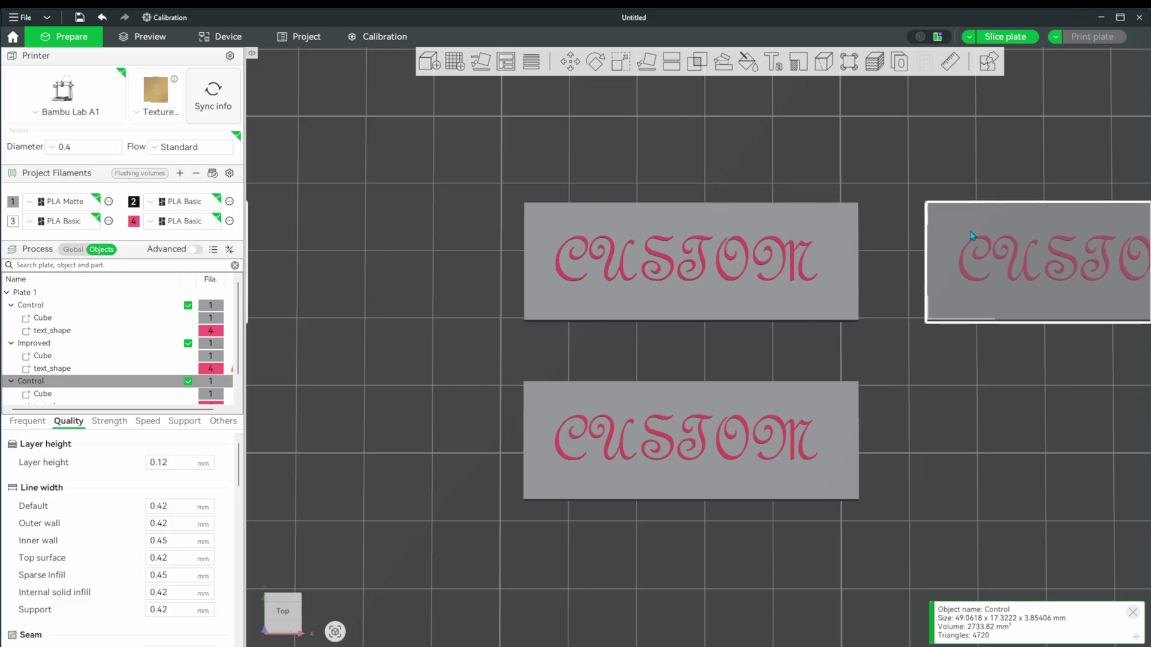
- Select the copy's text_shape and open its CUSTOM text in the Text tool
{"action": "middle_click_drag", "start_coordinate": [948, 353], "coordinate": [646, 372]}
{"action": "scroll", "coordinate": [88, 351], "scroll_direction": "down", "scroll_amount": 1}
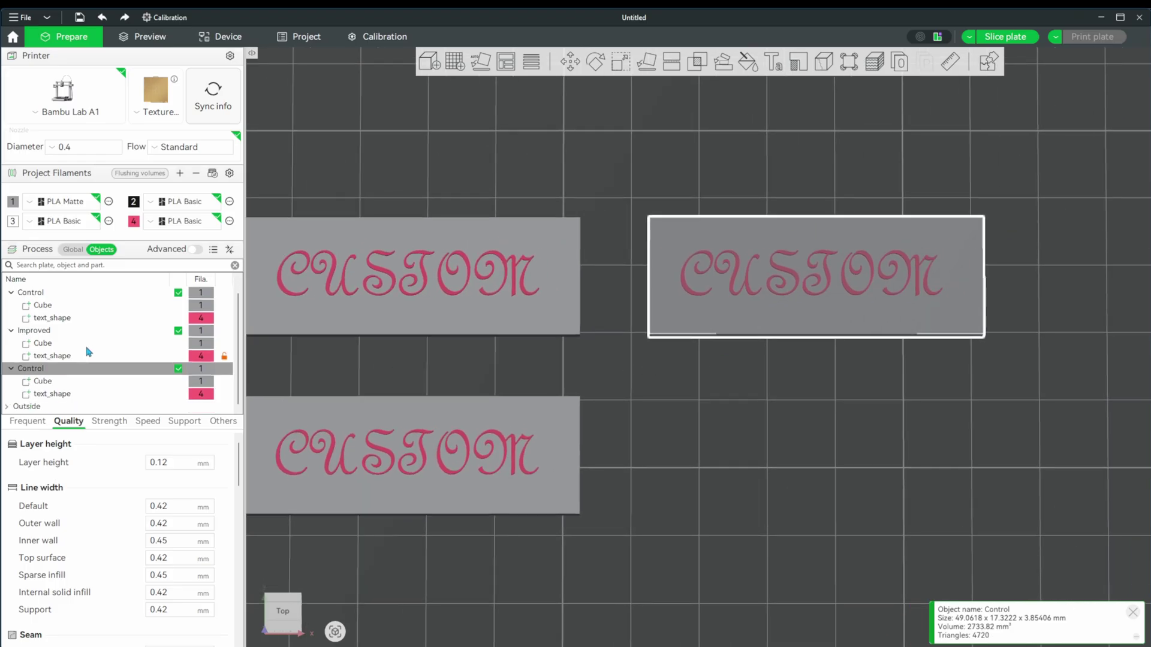
{"action": "left_click", "coordinate": [41, 394]}
{"action": "left_click", "coordinate": [773, 62]}
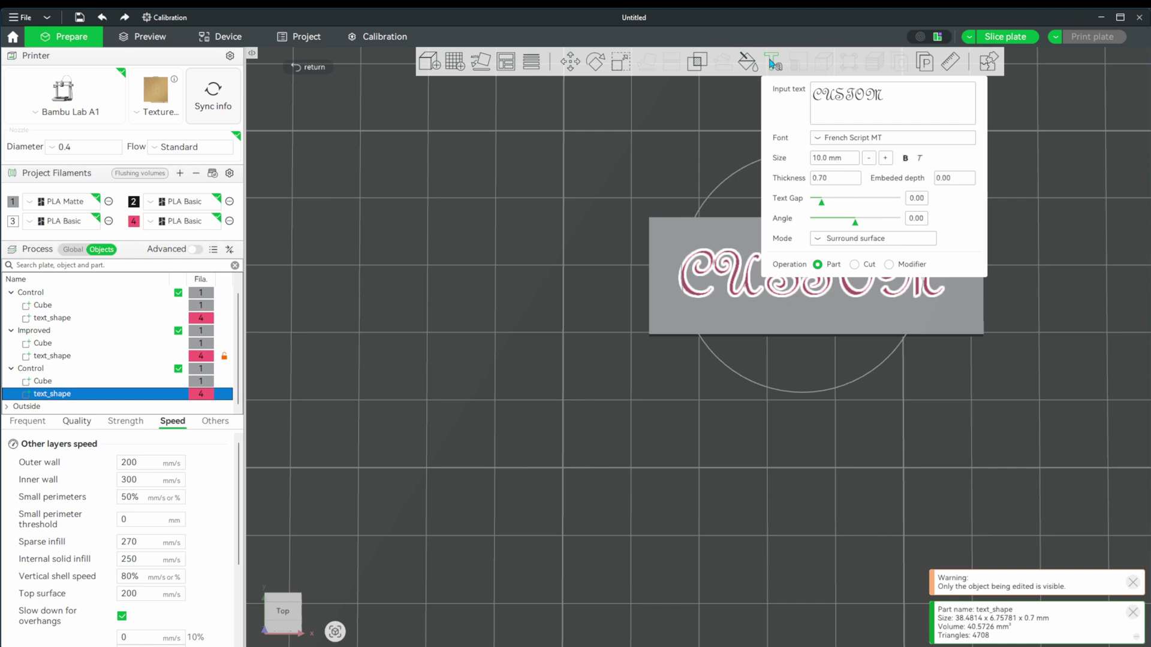
- Set the copied Control plate's CUSTOM text Operation to Modifier and exit text editing
{"action": "left_click", "coordinate": [889, 265]}
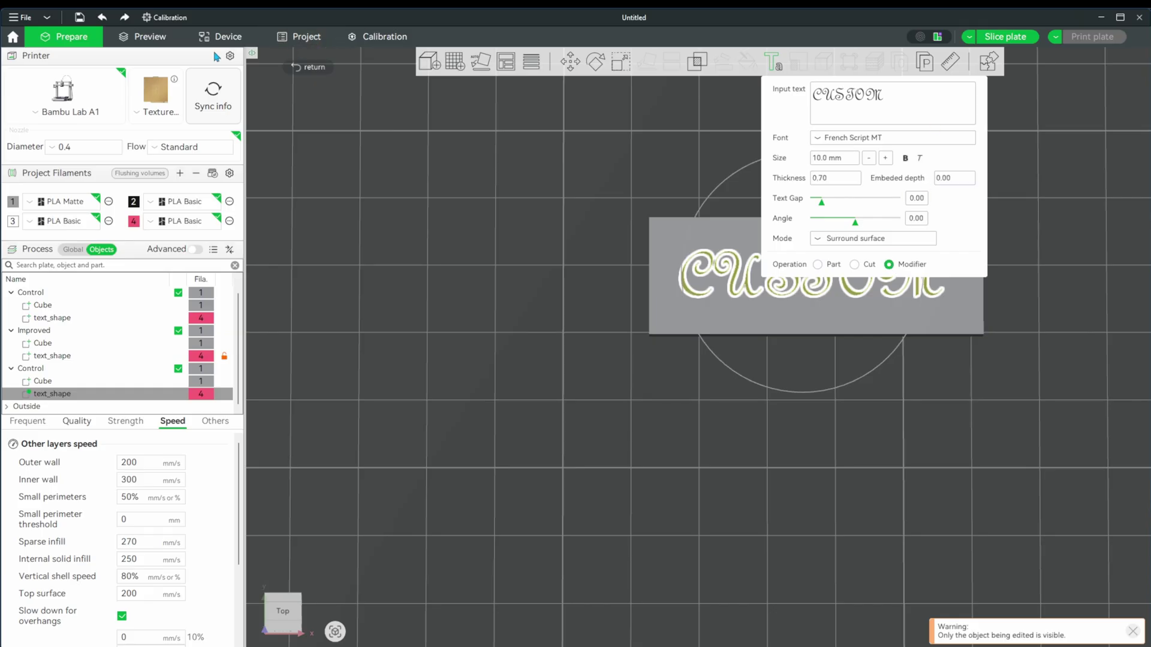
{"action": "left_click", "coordinate": [309, 68]}
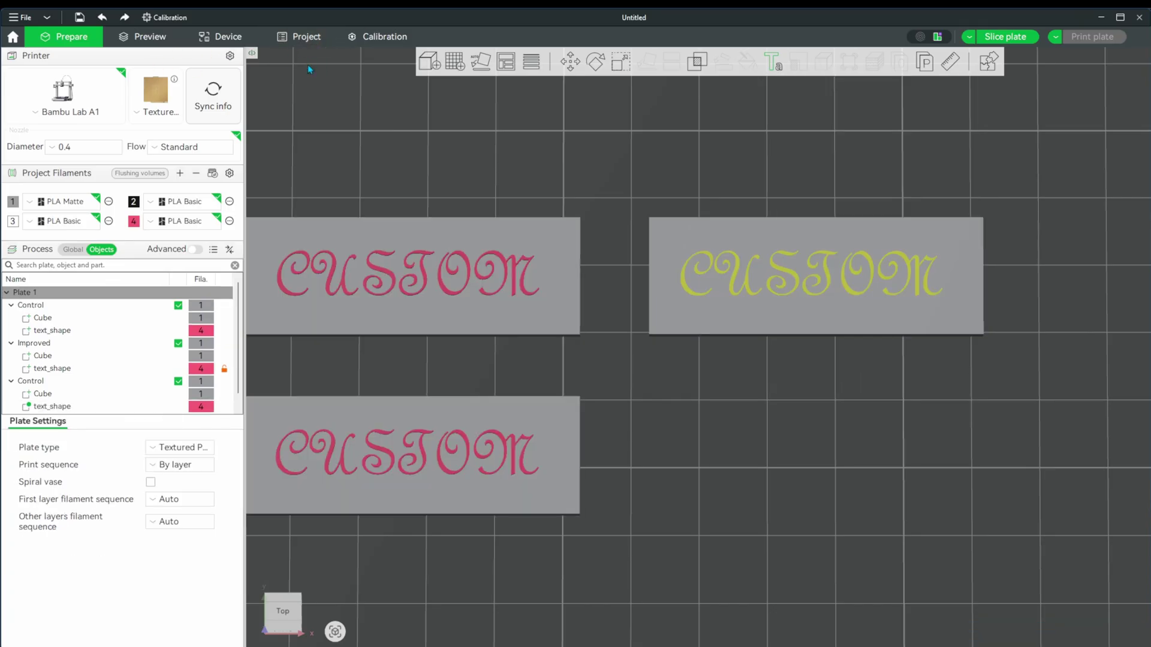
- Clone the Improved plate once and place the copy in the empty bottom-right spot
{"action": "left_click", "coordinate": [120, 343]}
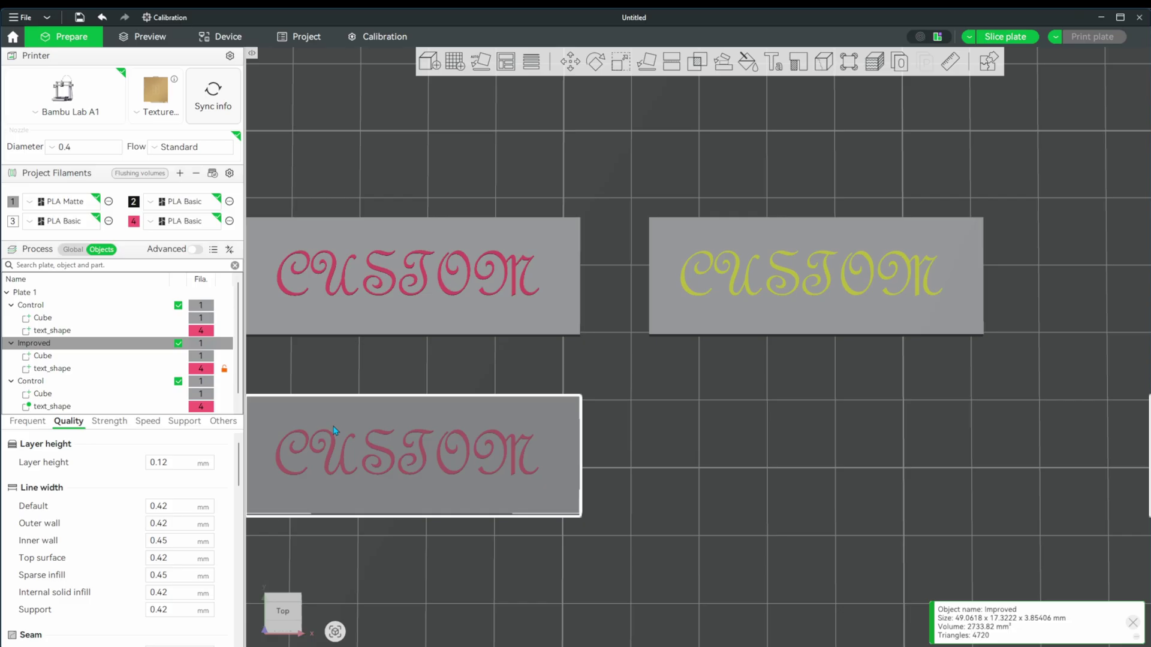
{"action": "right_click", "coordinate": [137, 342]}
{"action": "left_click", "coordinate": [163, 357]}
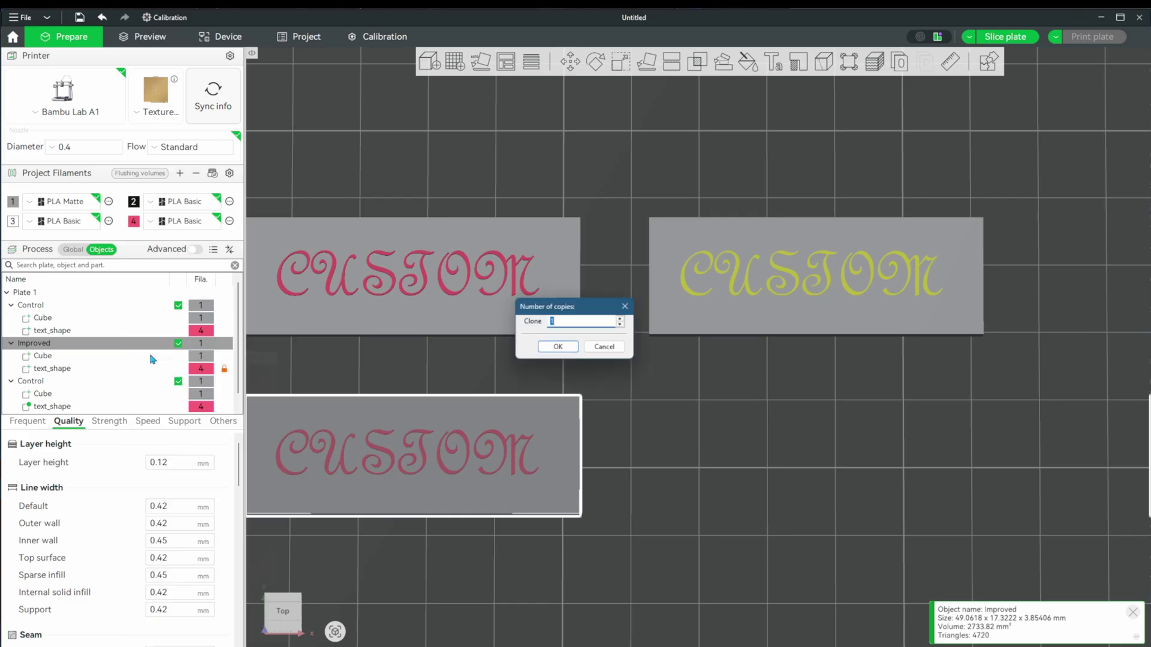
{"action": "left_click", "coordinate": [554, 350]}
{"action": "mouse_move", "coordinate": [395, 534]}
{"action": "left_mouse_down"}
{"action": "mouse_move", "coordinate": [771, 412]}
{"action": "mouse_move", "coordinate": [788, 419]}
{"action": "left_mouse_up"}
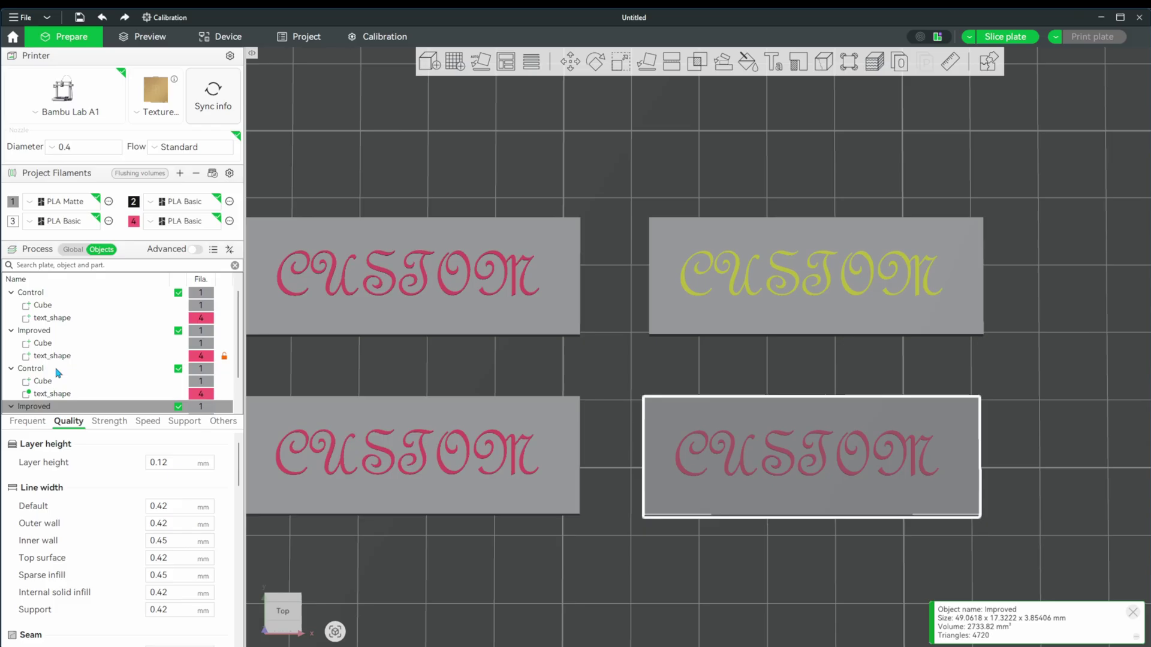
- Turn the copy's CUSTOM text into a Modifier, then slice all four plates
{"action": "scroll", "coordinate": [63, 395], "scroll_direction": "down", "scroll_amount": 1}
{"action": "left_click", "coordinate": [63, 394]}
{"action": "left_click", "coordinate": [773, 61]}
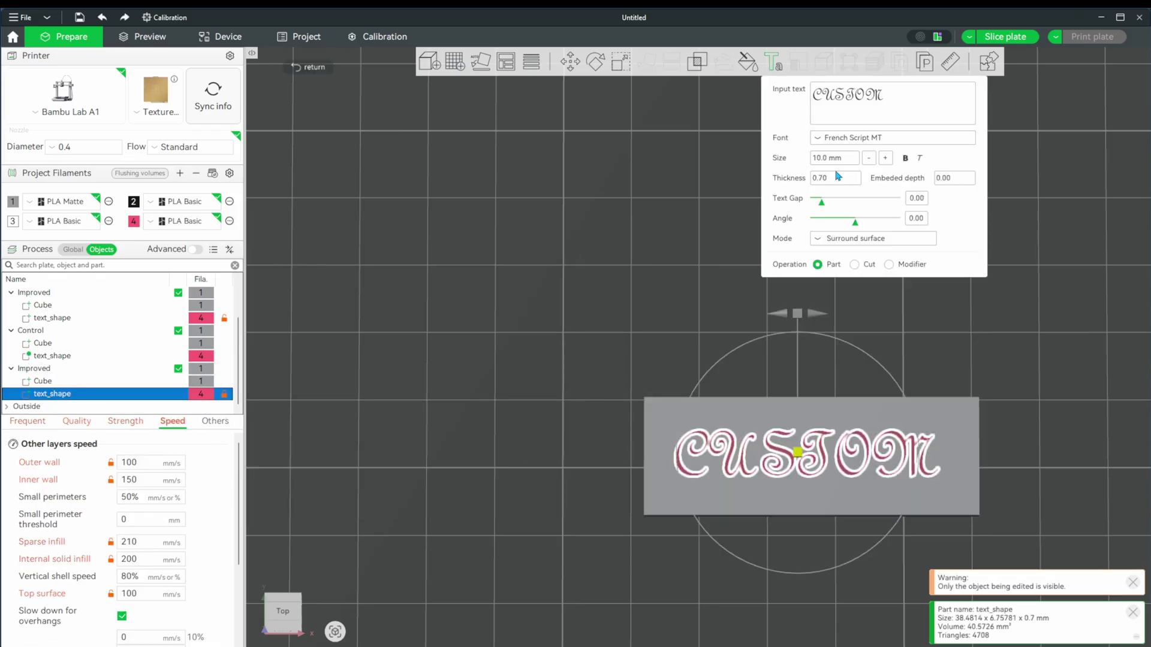
{"action": "left_click", "coordinate": [889, 265]}
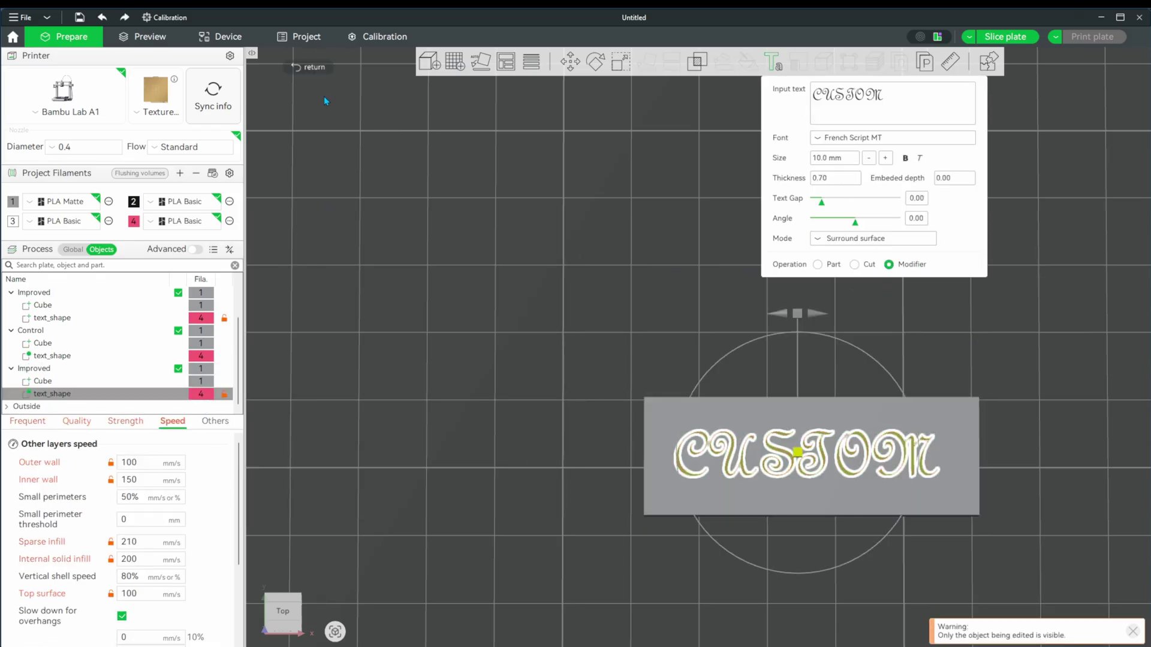
{"action": "left_click", "coordinate": [312, 67]}
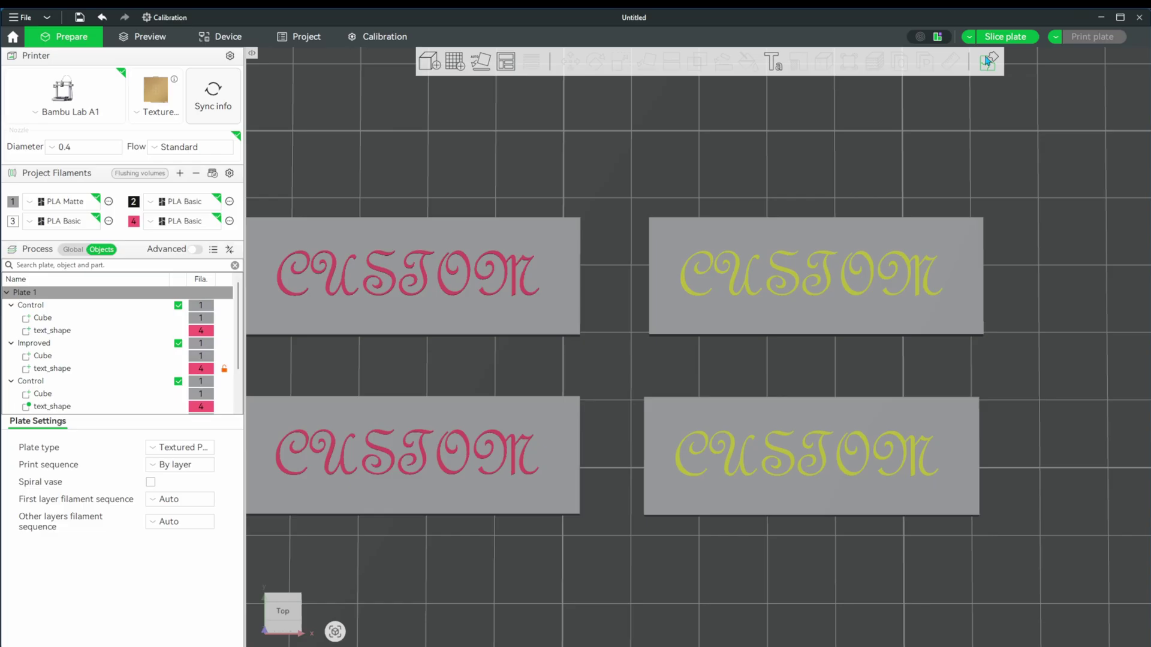
{"action": "left_click", "coordinate": [1006, 36]}
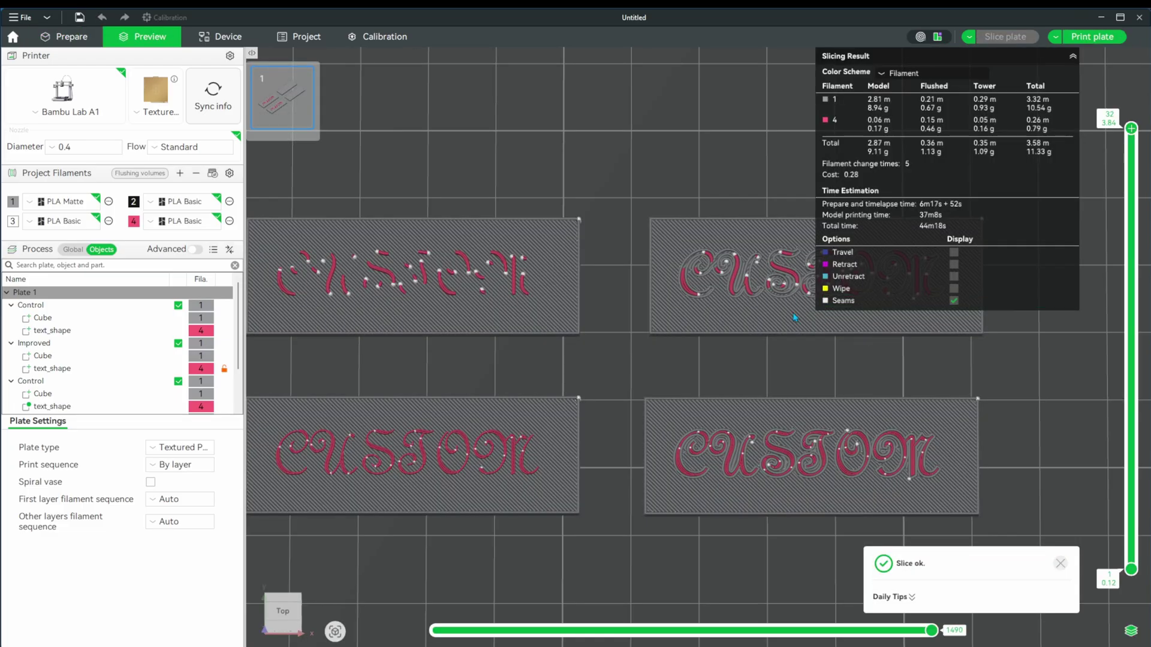
{"action": "scroll", "coordinate": [794, 318], "scroll_direction": "up", "scroll_amount": 5}
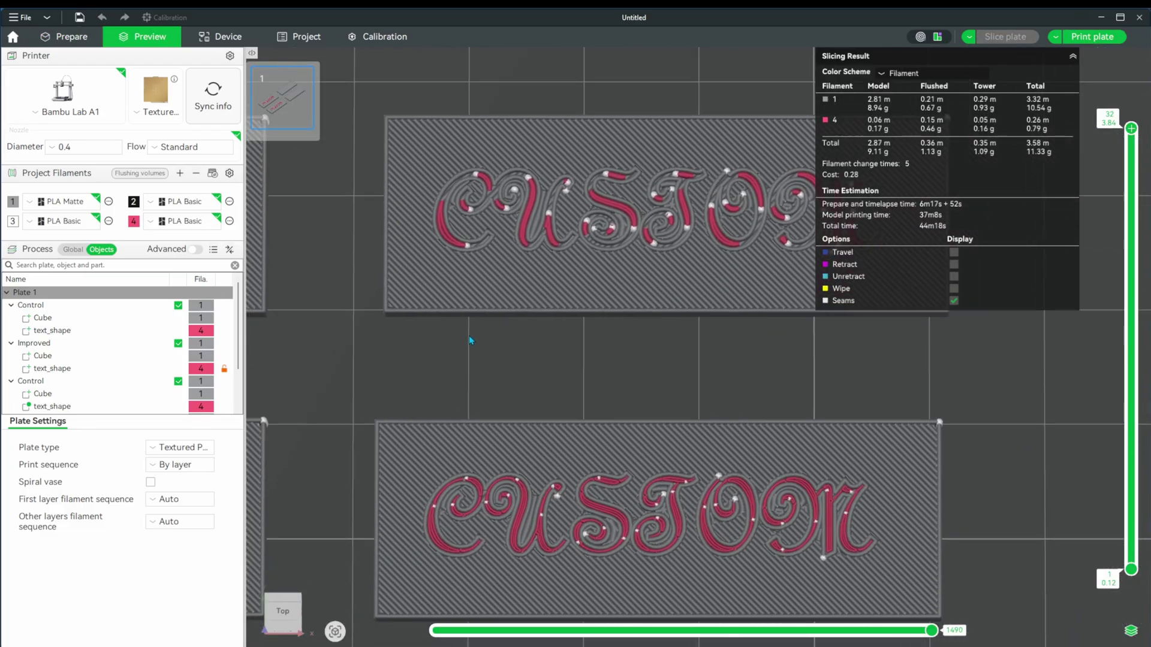
{"action": "middle_click_drag", "start_coordinate": [470, 340], "coordinate": [484, 319]}
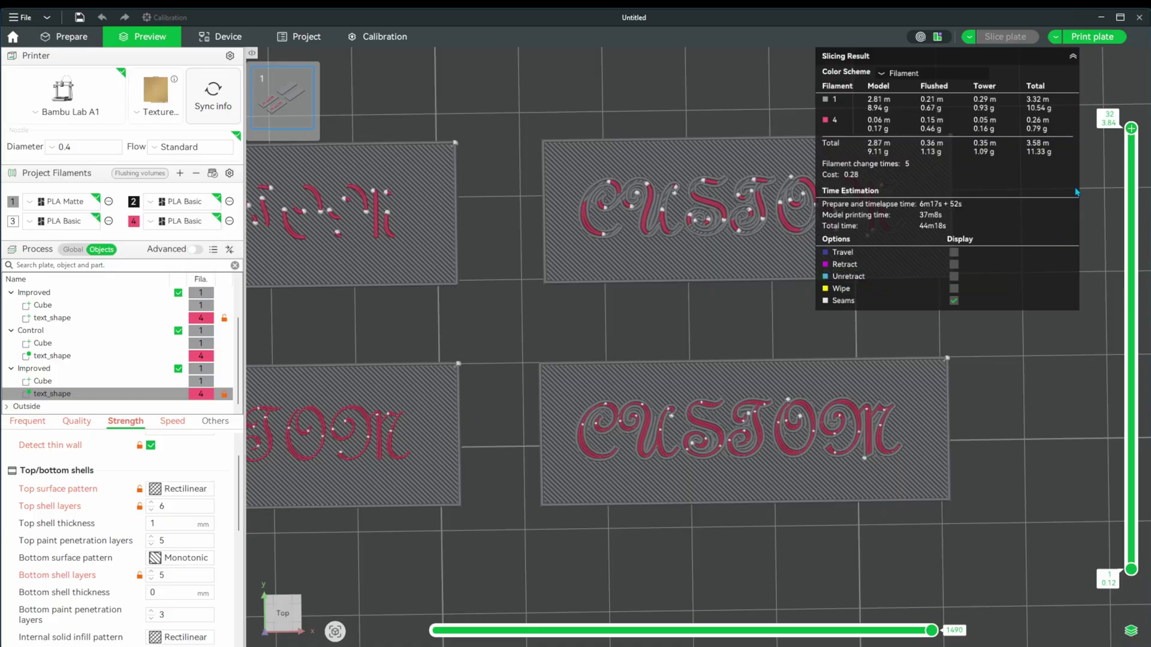
- Scrub the sliced preview from layers 22–23 to the top, then return to the Prepare view
{"action": "left_click_drag", "start_coordinate": [1131, 128], "coordinate": [1132, 269]}
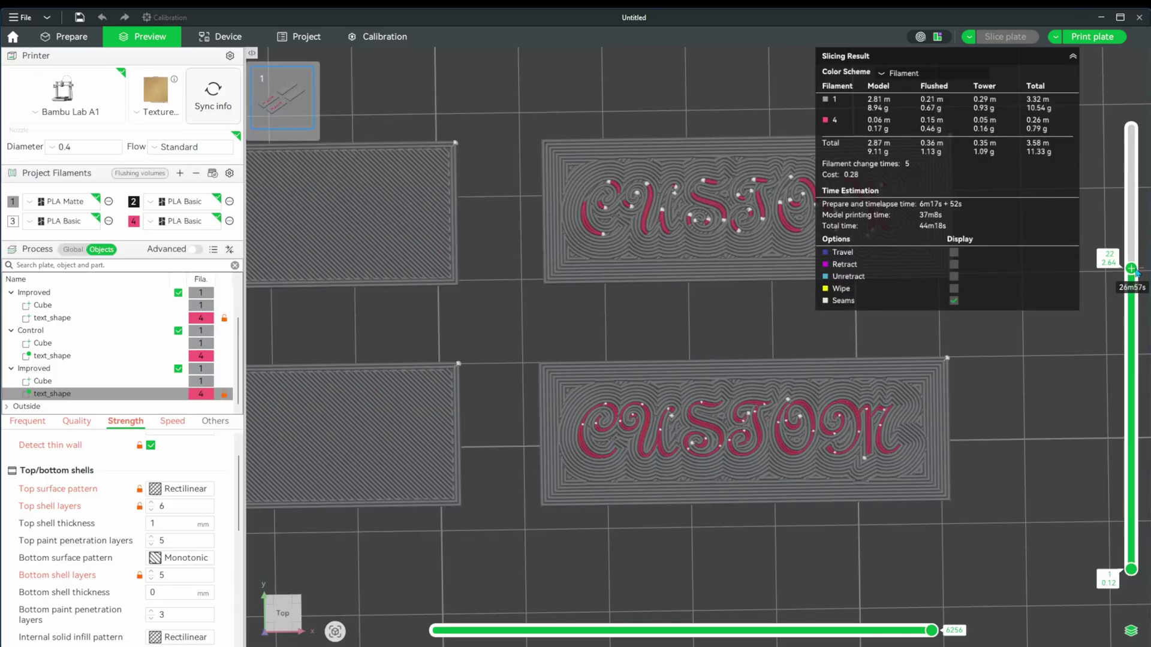
{"action": "left_click_drag", "start_coordinate": [1135, 270], "coordinate": [1133, 215]}
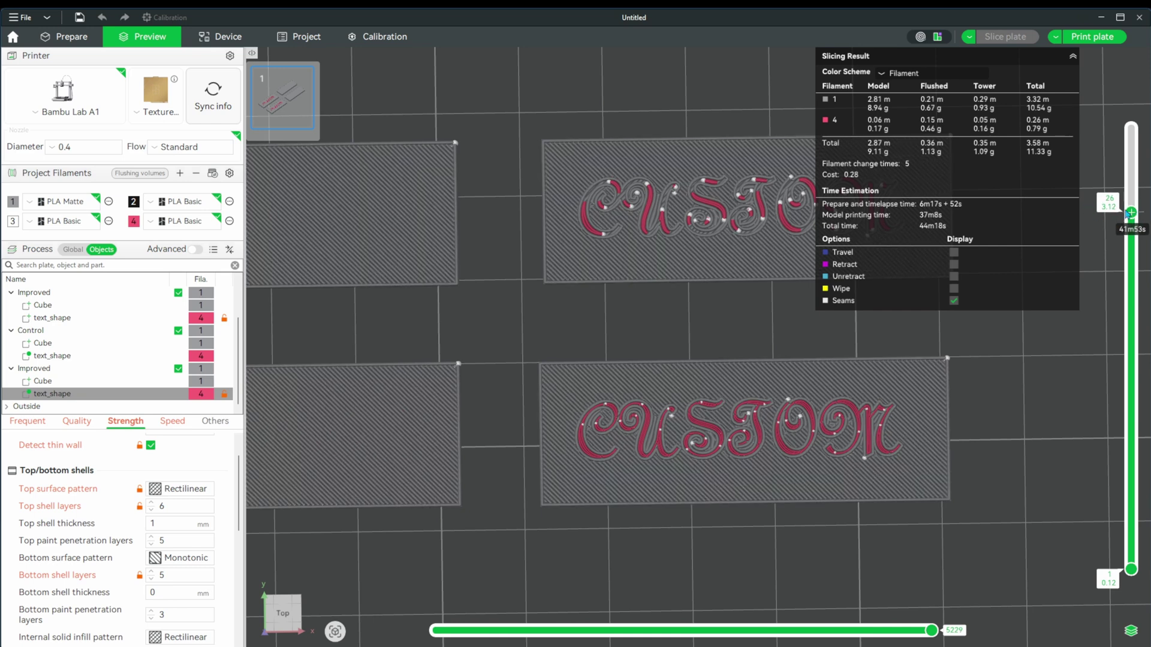
{"action": "left_click_drag", "start_coordinate": [1131, 212], "coordinate": [1133, 128]}
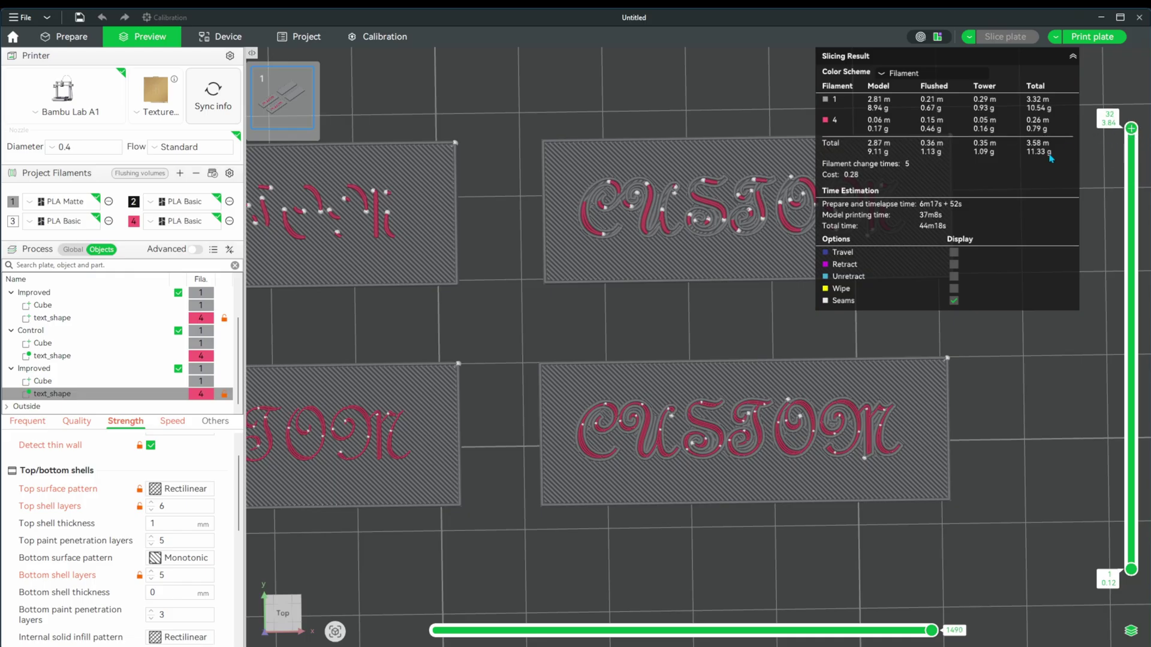
{"action": "left_click", "coordinate": [64, 36]}
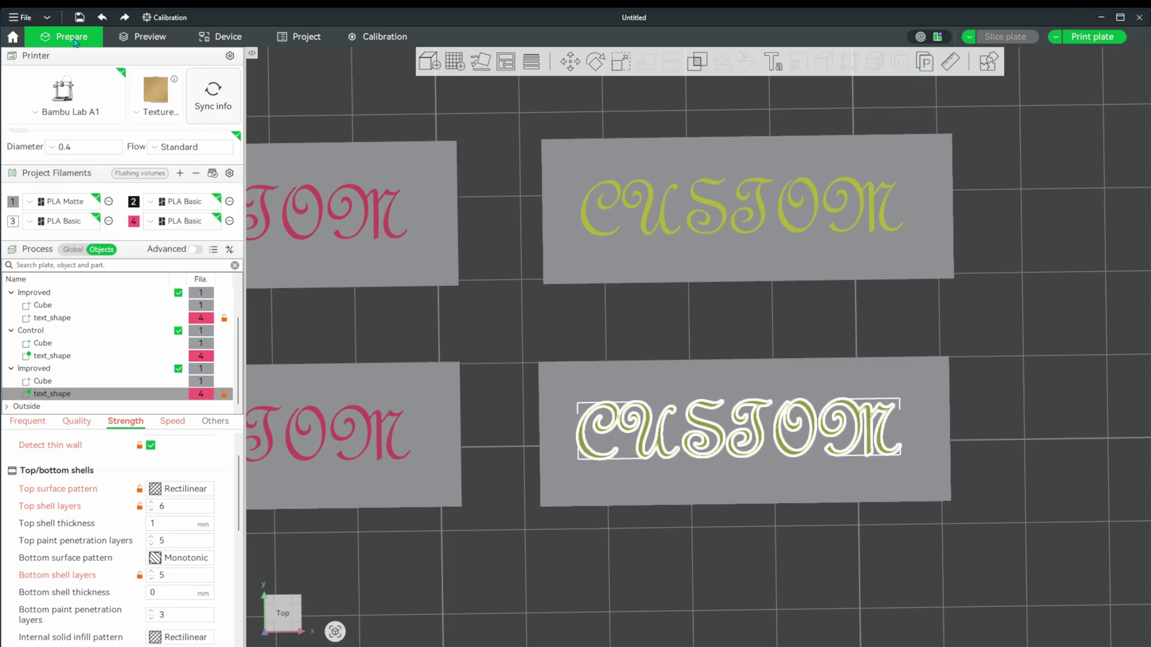
- Make the last Improved plate's CUSTOM text bold in the Text tool
{"action": "left_click", "coordinate": [180, 396]}
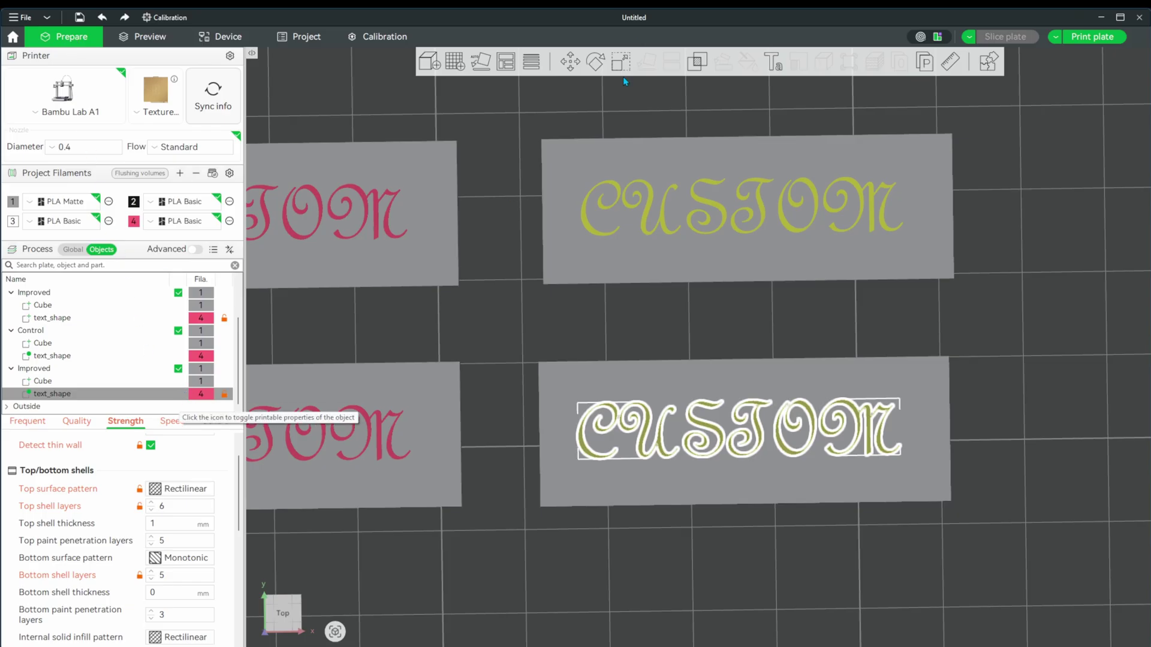
{"action": "left_click", "coordinate": [778, 66]}
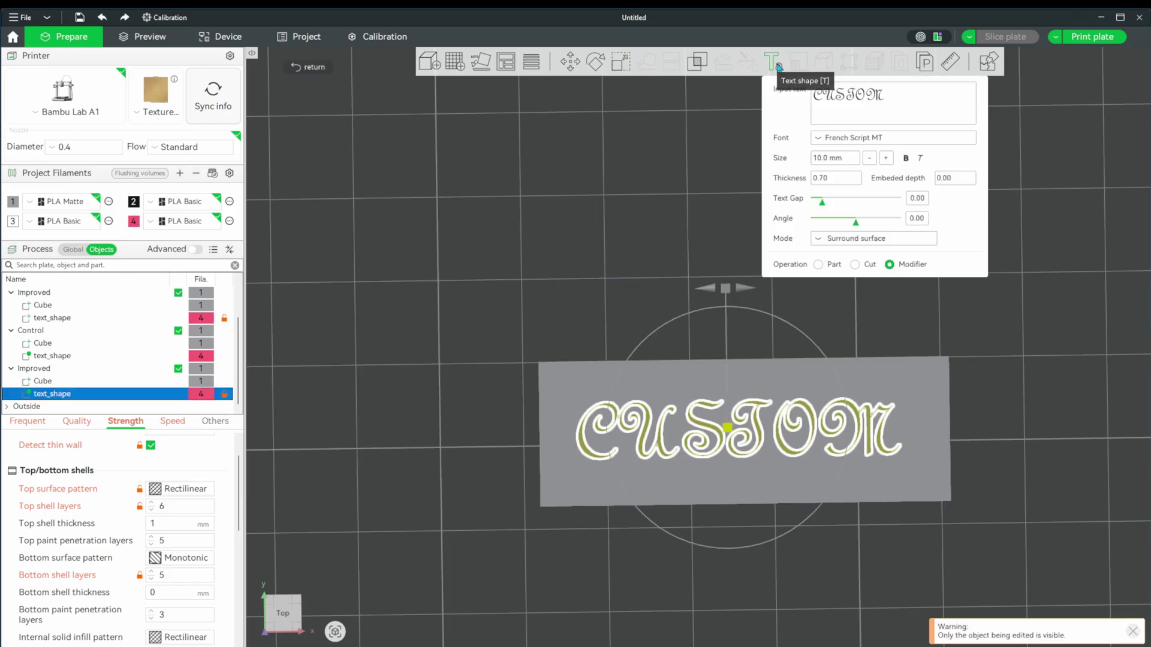
{"action": "left_click", "coordinate": [906, 159]}
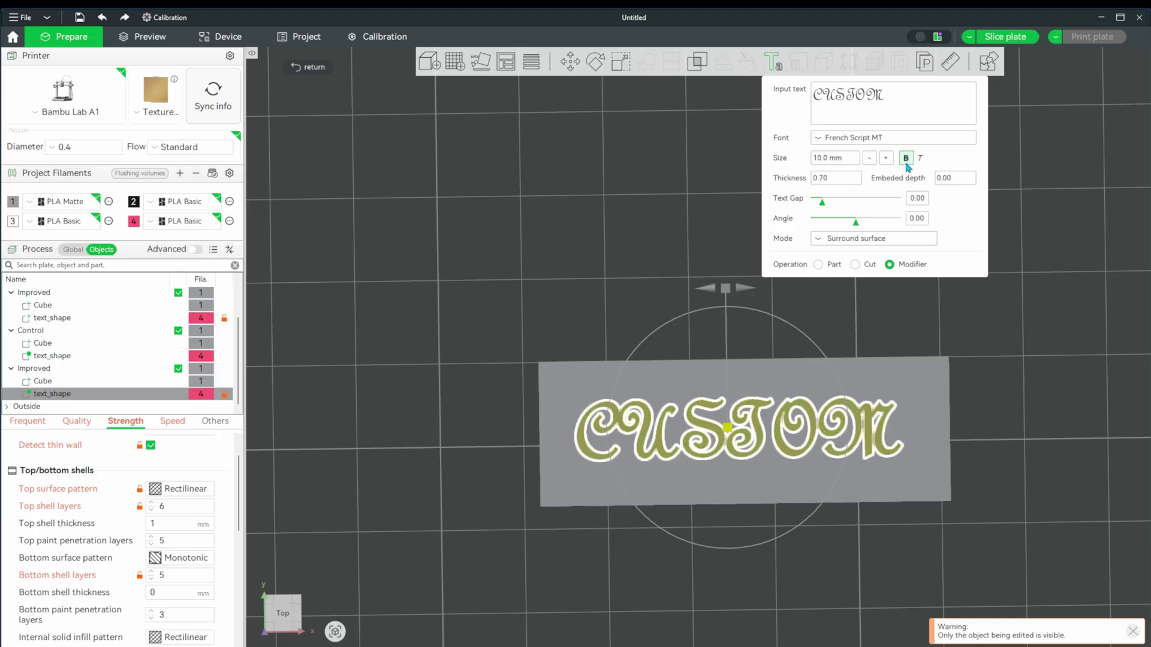
- Mark the other three plates non-printable and slice only the bold Improved plate
{"action": "left_click", "coordinate": [996, 40]}
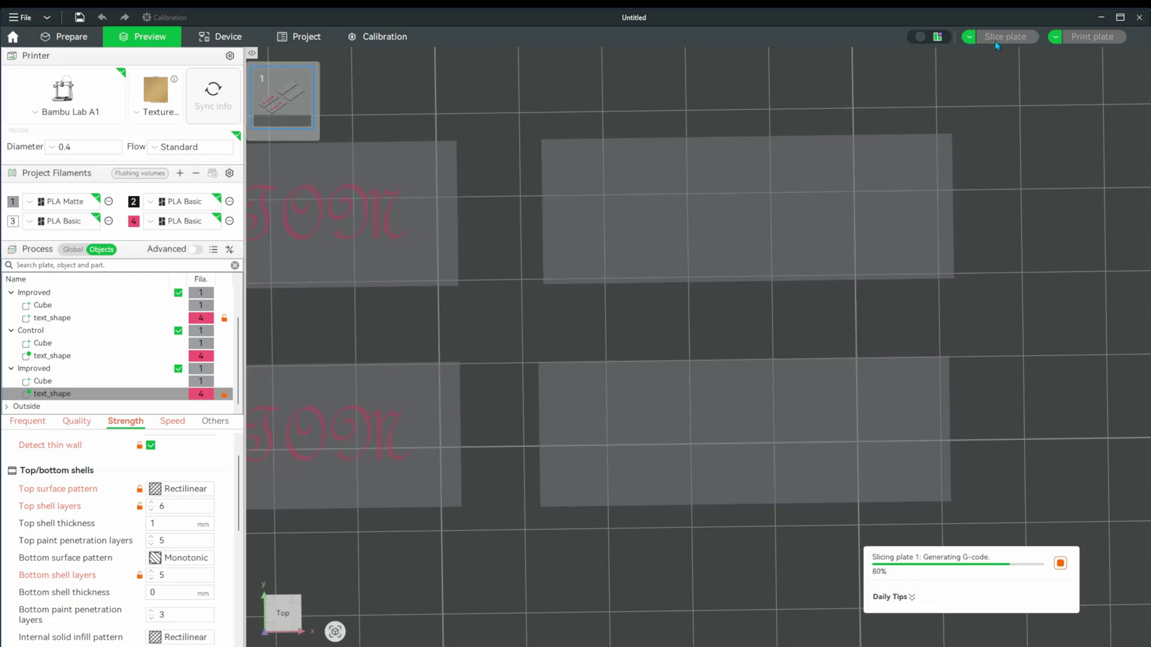
{"action": "left_click", "coordinate": [178, 305]}
{"action": "left_click", "coordinate": [178, 317]}
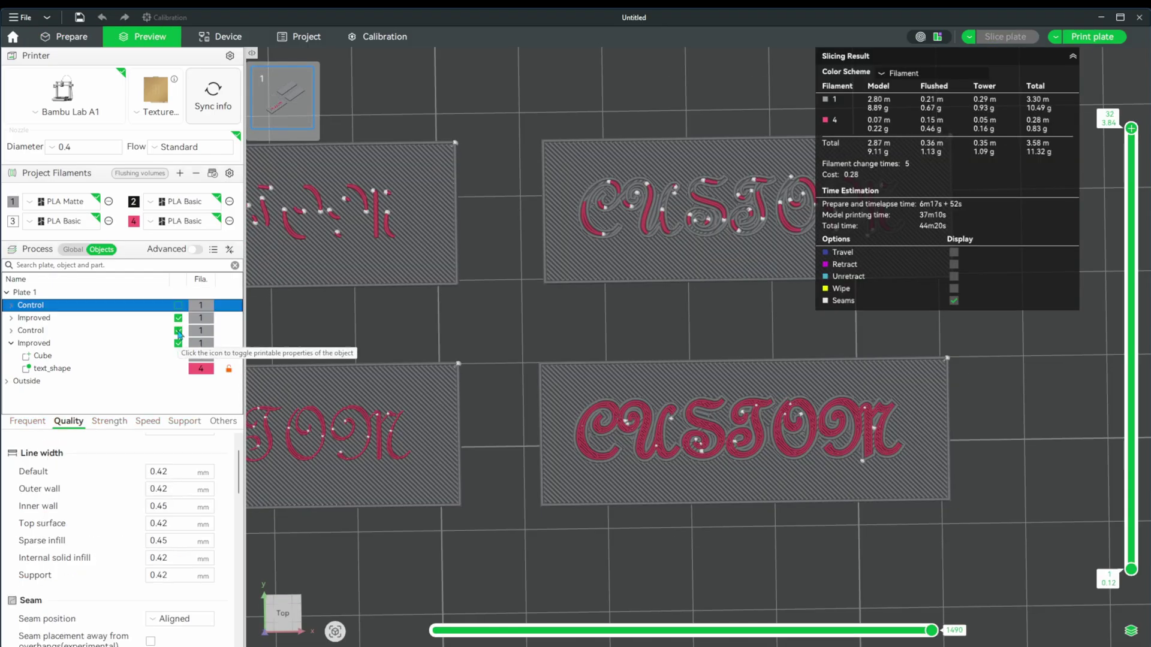
{"action": "left_click", "coordinate": [178, 330]}
{"action": "left_click", "coordinate": [120, 344]}
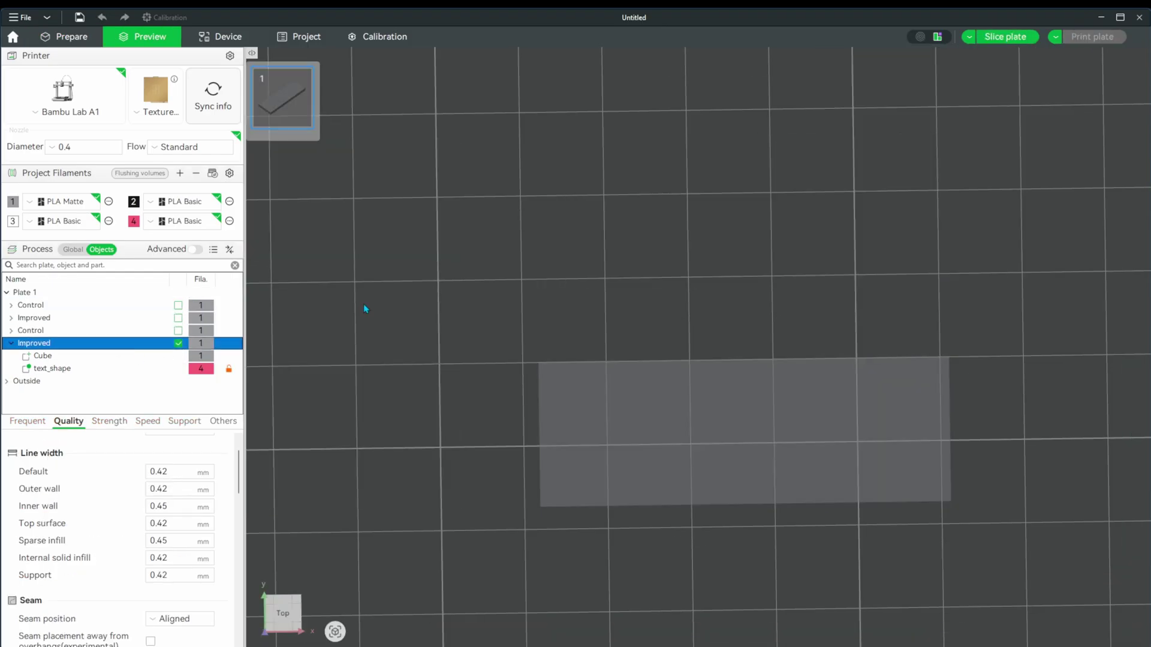
{"action": "left_click", "coordinate": [1005, 36]}
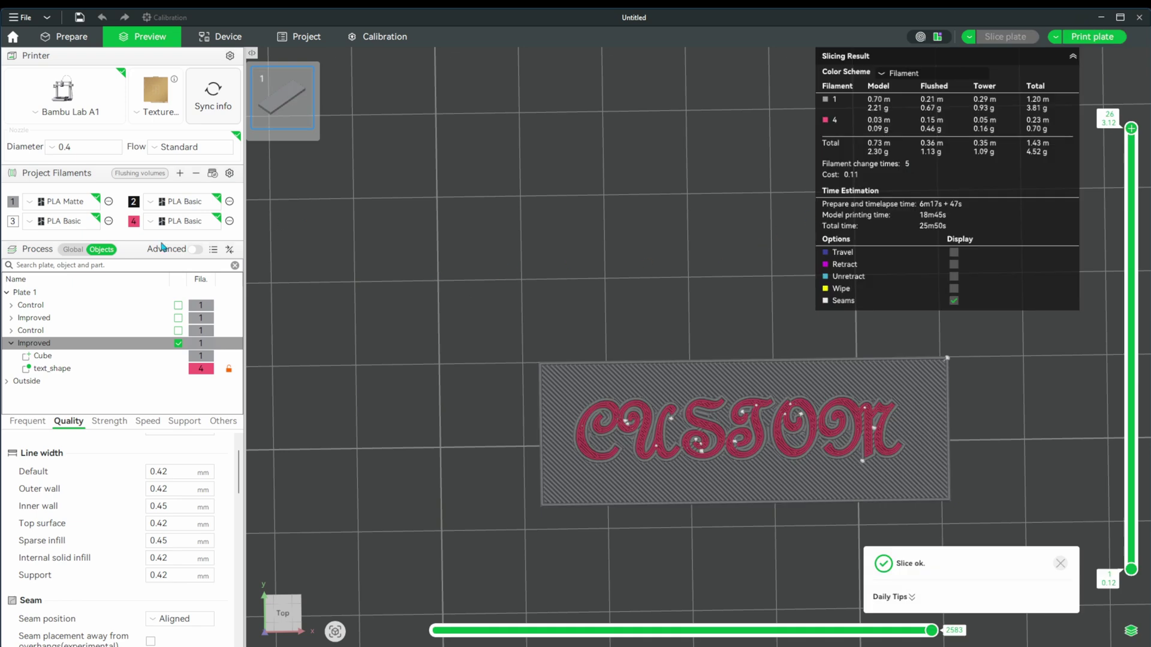
{"action": "left_click", "coordinate": [79, 44]}
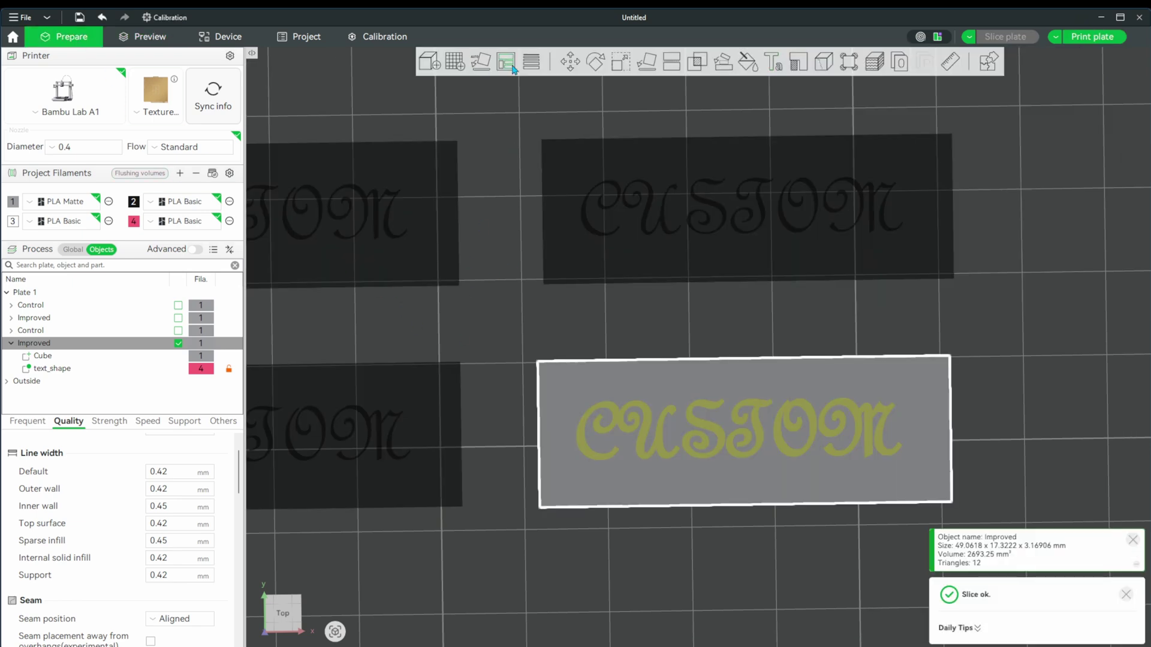
- Rotate the Improved plate to absolute Y 180° so the text faces down, then reslice
{"action": "left_click", "coordinate": [595, 61]}
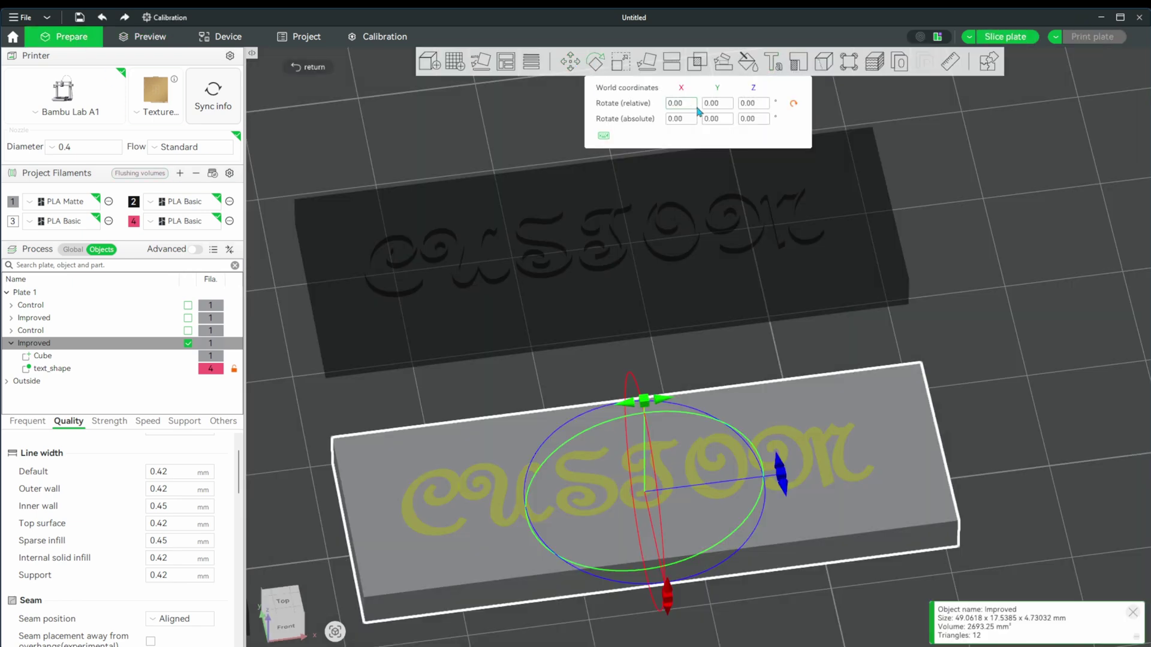
{"action": "left_click", "coordinate": [713, 118]}
{"action": "type", "text": "180"}
{"action": "key", "text": "Return"}
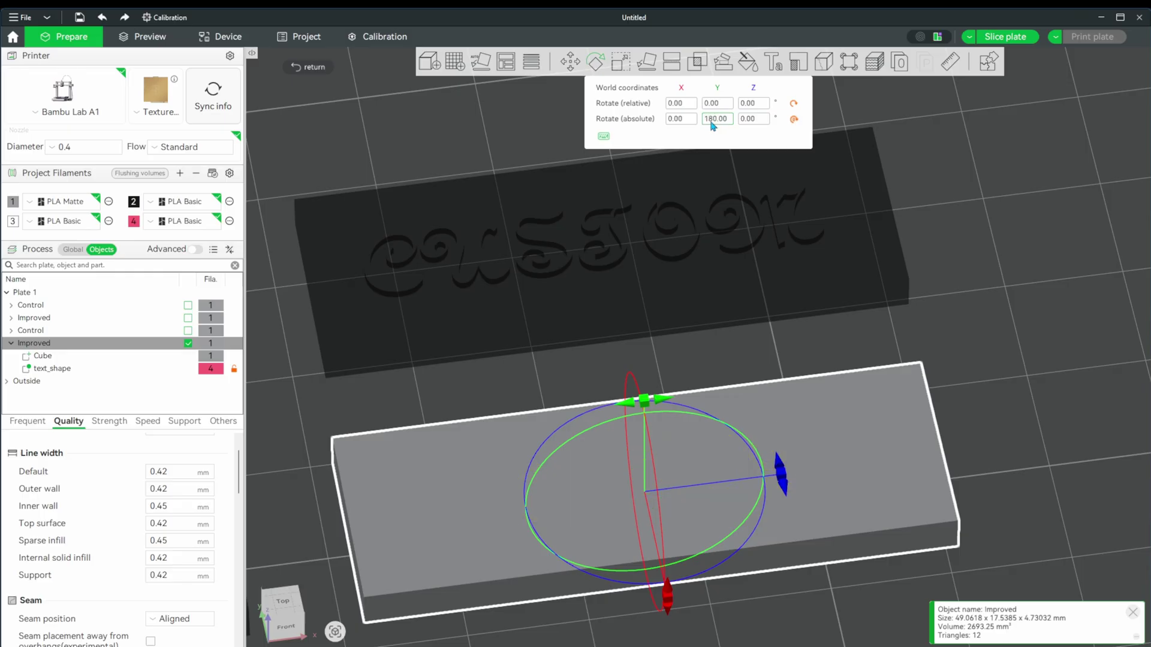
{"action": "key", "text": "2"}
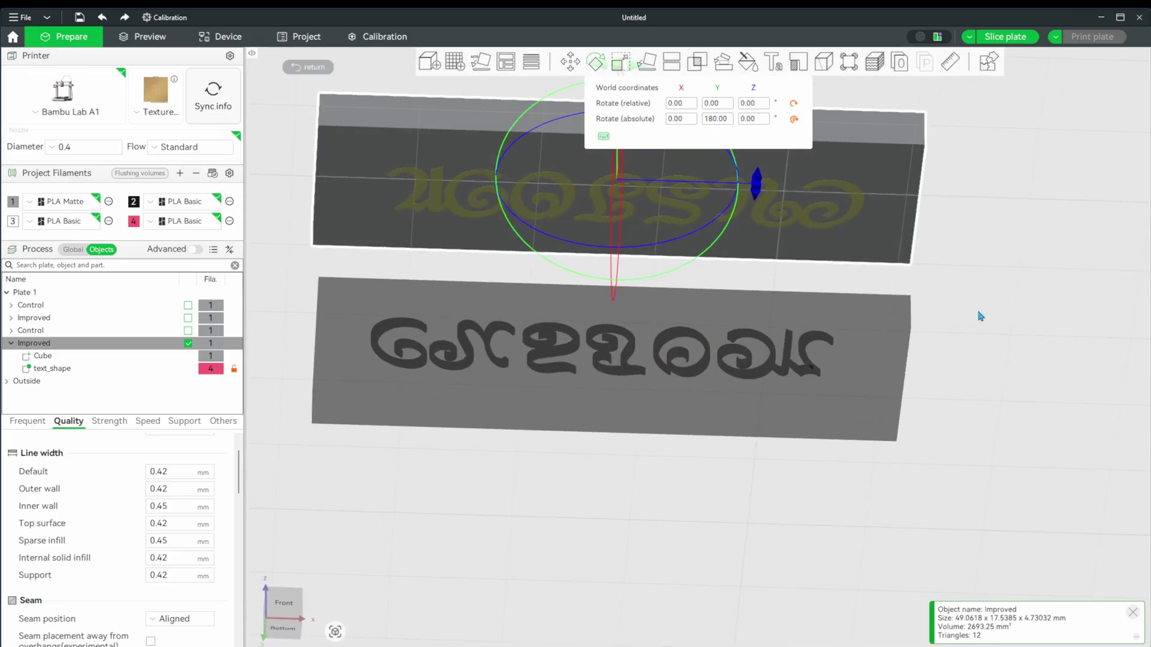
{"action": "key", "text": "ctrl+r"}
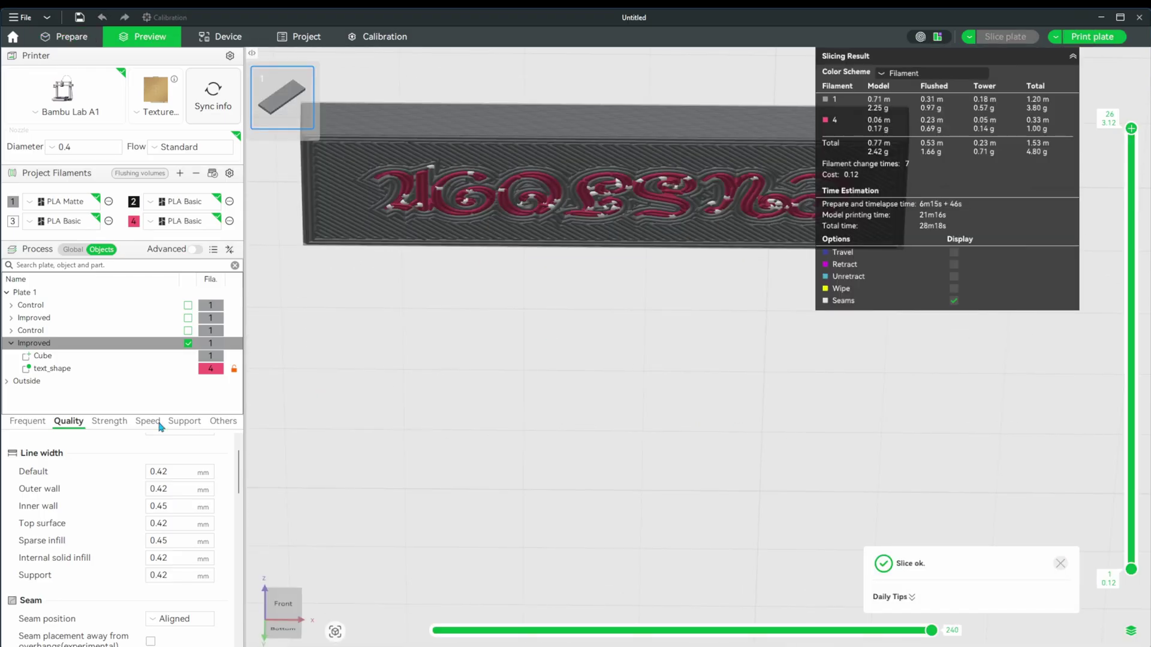
- Give the text modifier 6 bottom shell layers, Rectilinear bottom pattern and 4 bottom paint penetration layers
{"action": "left_click", "coordinate": [84, 368]}
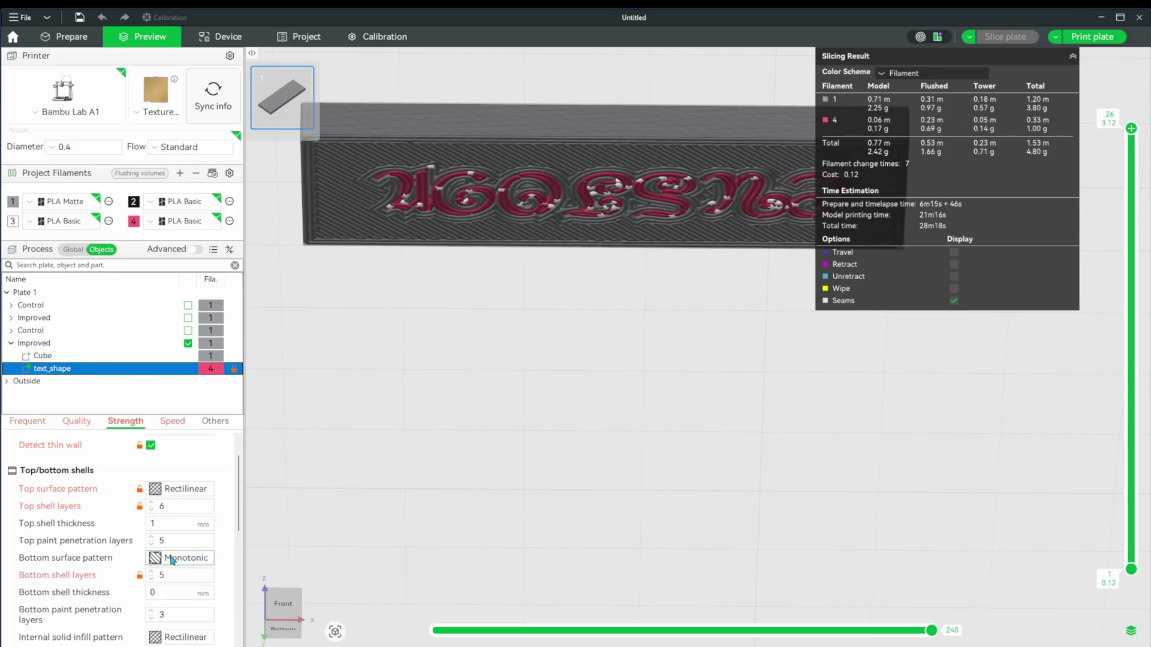
{"action": "left_click", "coordinate": [151, 572]}
{"action": "left_click", "coordinate": [180, 558]}
{"action": "left_click", "coordinate": [175, 596]}
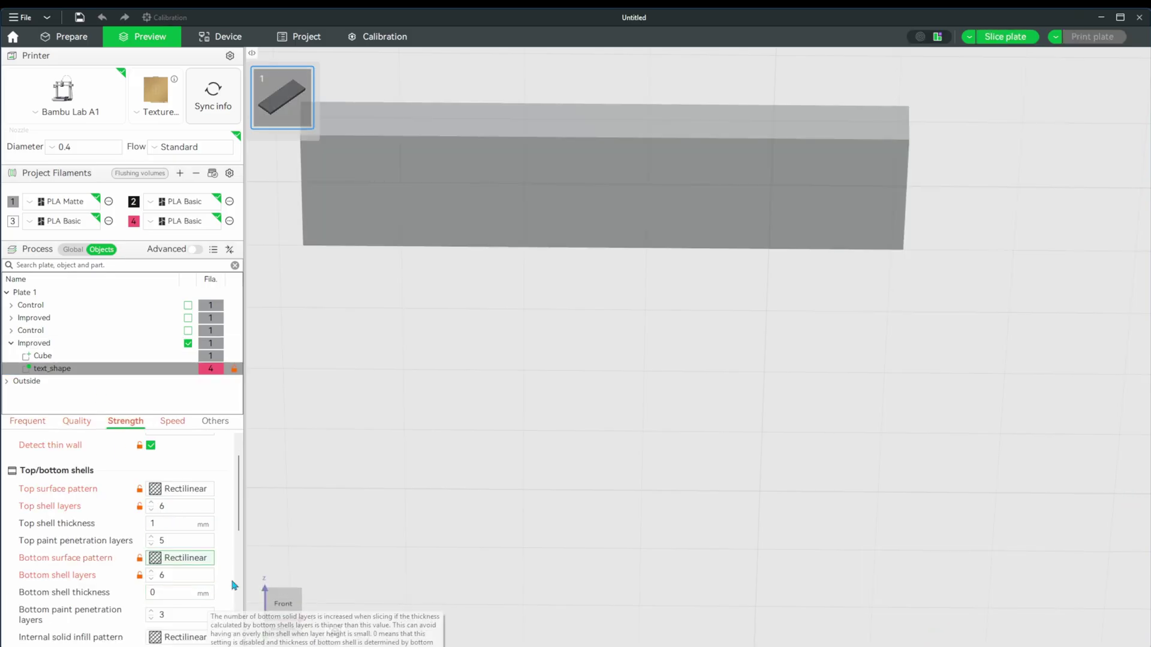
{"action": "scroll", "coordinate": [234, 585], "scroll_direction": "down", "scroll_amount": 1}
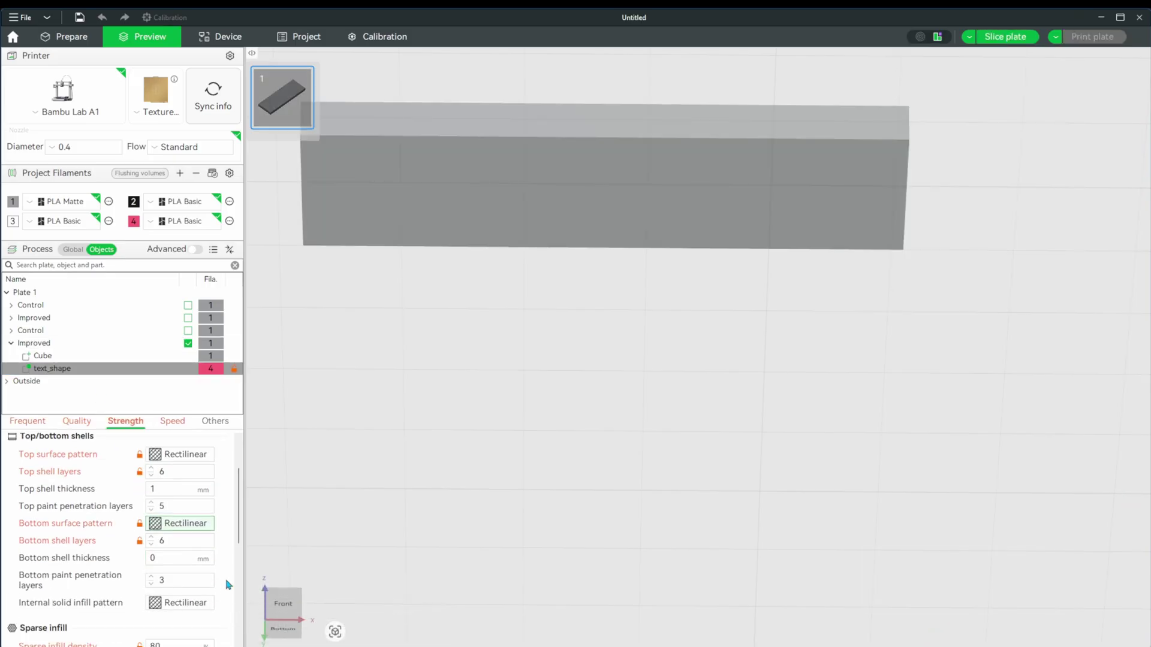
{"action": "left_click", "coordinate": [150, 577]}
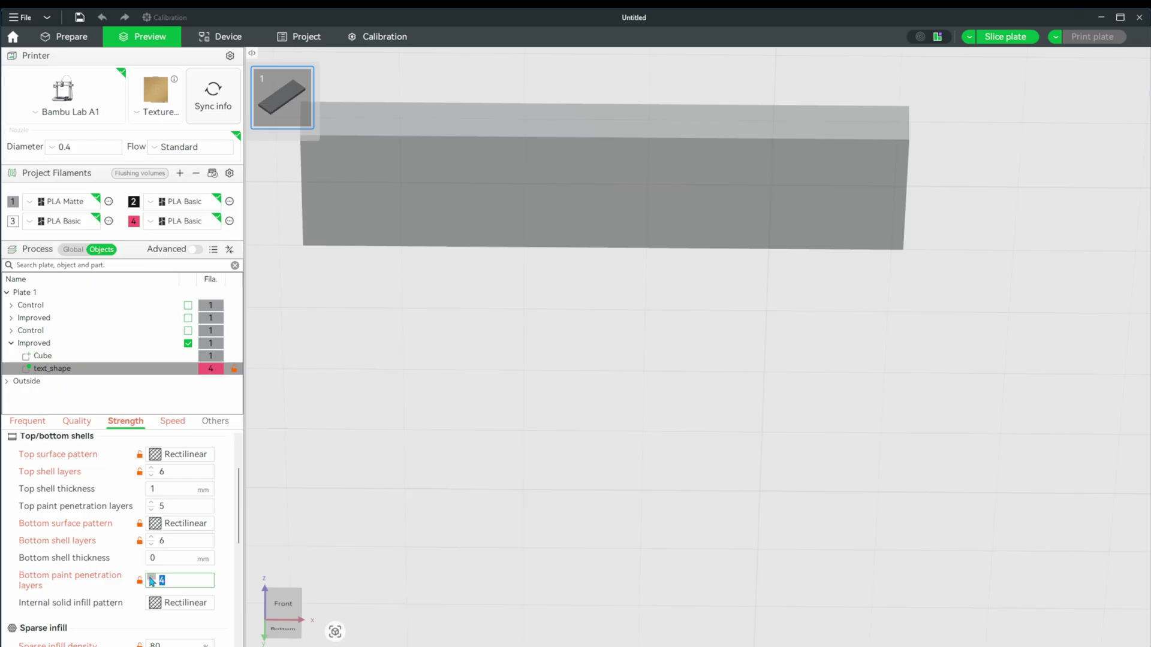
- Reslice and inspect the lower and upper layers of the preview
{"action": "left_click", "coordinate": [1003, 37]}
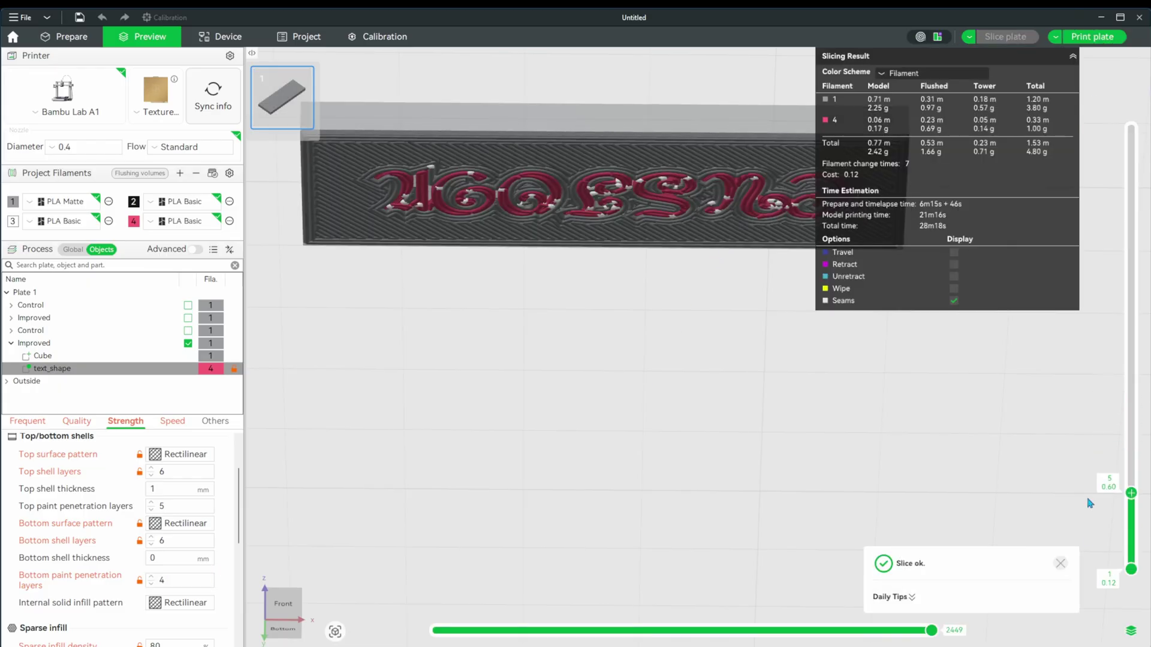
{"action": "left_click_drag", "start_coordinate": [1131, 493], "coordinate": [1131, 545]}
{"action": "left_click_drag", "start_coordinate": [779, 390], "coordinate": [628, 281]}
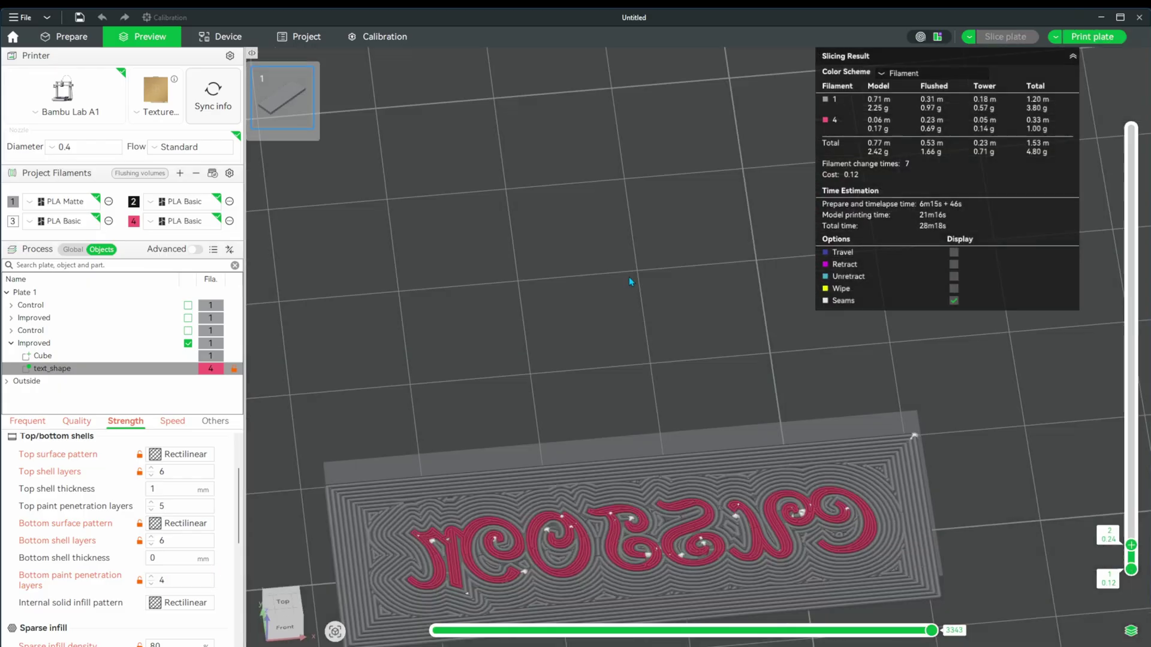
{"action": "left_click_drag", "start_coordinate": [1131, 545], "coordinate": [1131, 388]}
- Set the Cube's sparse infill to 30% density with the Rectilinear pattern
{"action": "left_click", "coordinate": [113, 358]}
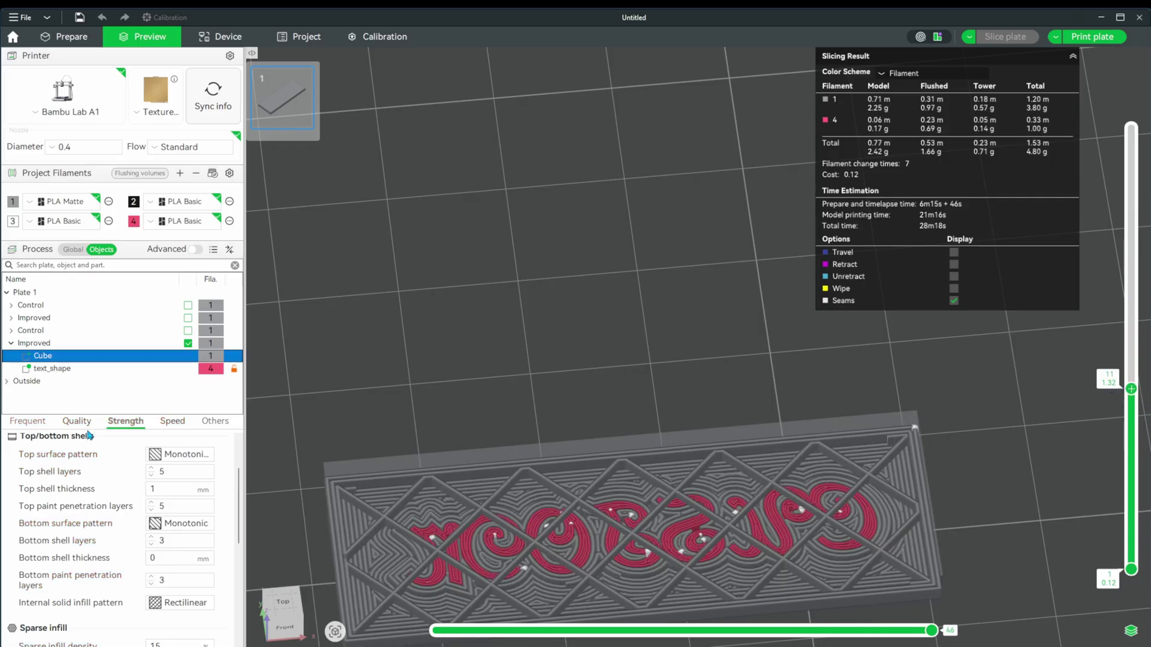
{"action": "scroll", "coordinate": [98, 519], "scroll_direction": "up", "scroll_amount": 2}
{"action": "scroll", "coordinate": [108, 512], "scroll_direction": "down", "scroll_amount": 2}
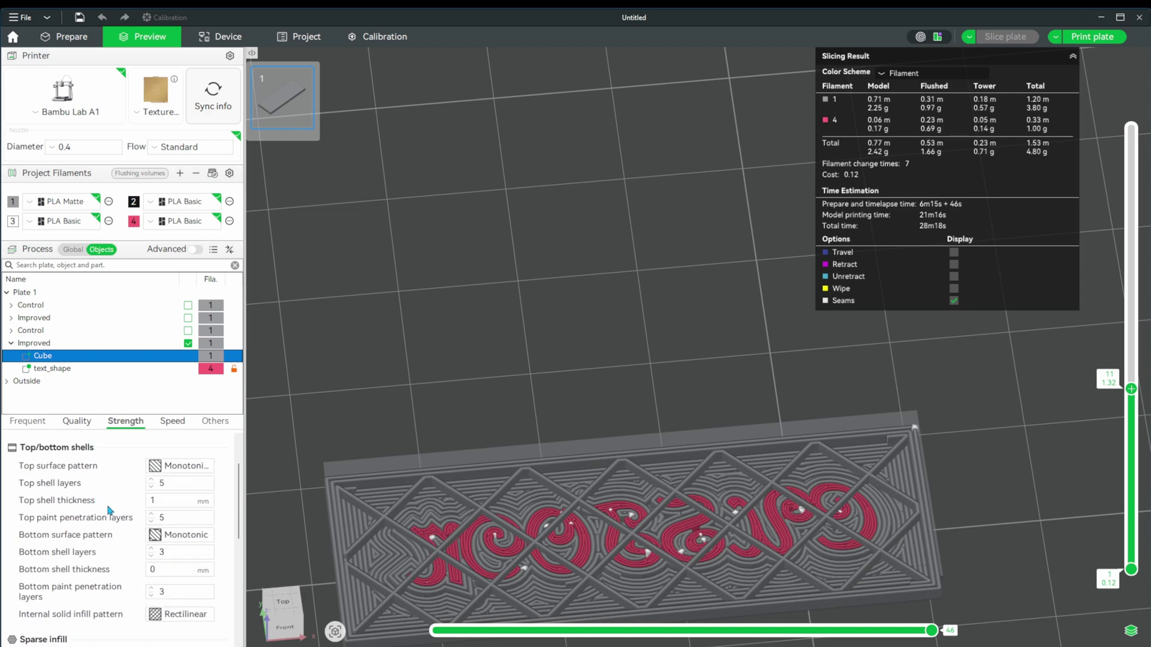
{"action": "scroll", "coordinate": [110, 510], "scroll_direction": "up", "scroll_amount": 1}
{"action": "left_click", "coordinate": [153, 448]}
{"action": "scroll", "coordinate": [102, 498], "scroll_direction": "down", "scroll_amount": 8}
{"action": "double_click", "coordinate": [157, 475]}
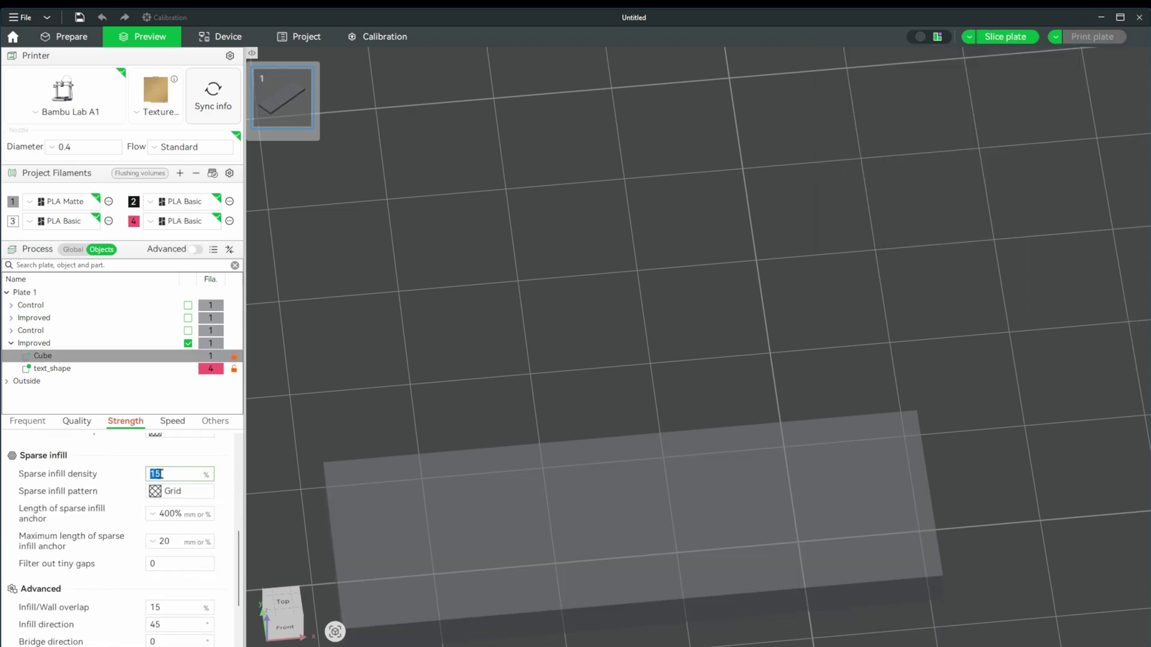
{"action": "type", "text": "30"}
{"action": "key", "text": "Tab"}
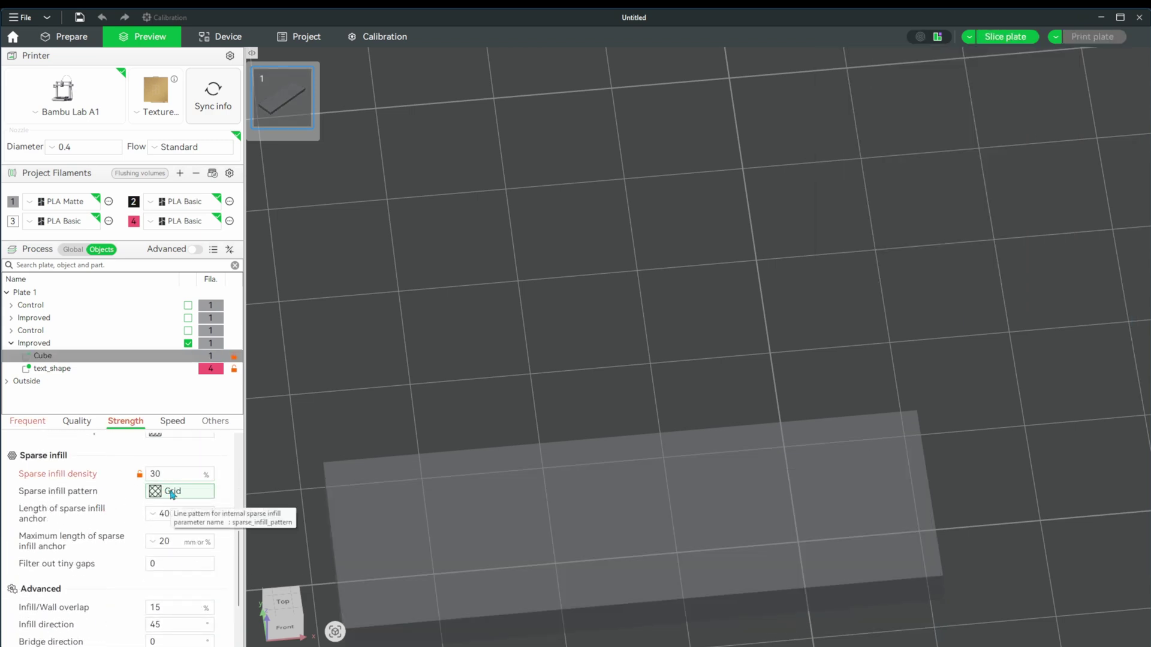
{"action": "left_click", "coordinate": [172, 493]}
{"action": "left_click", "coordinate": [183, 527]}
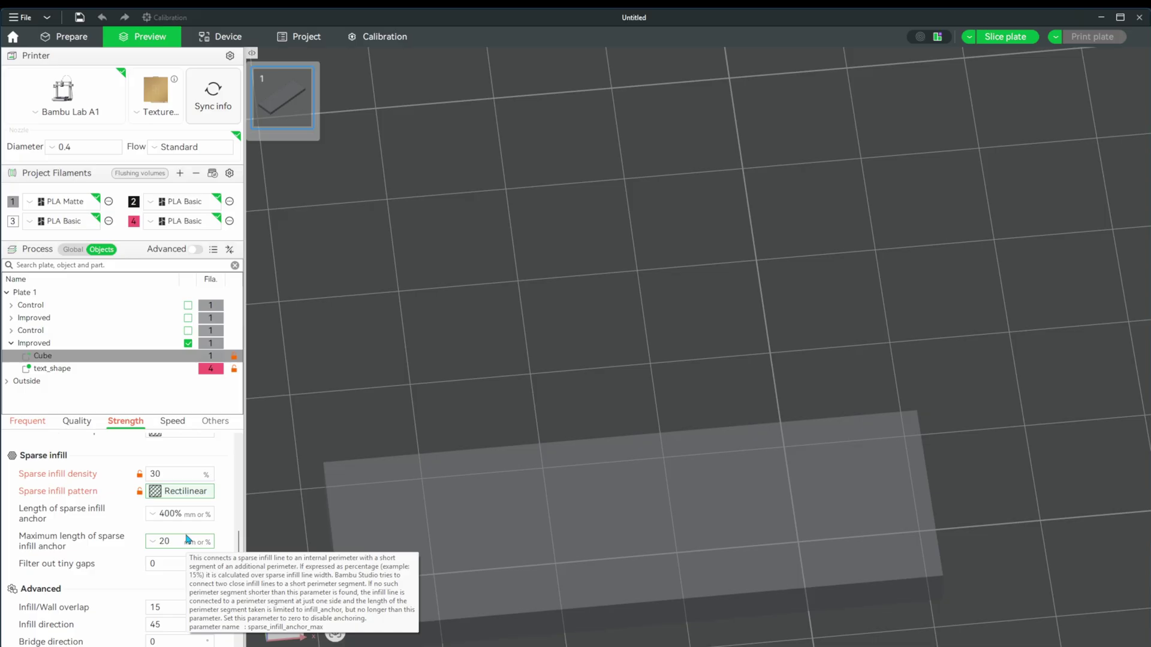
- Reslice the plate, review its layers, and send it to the printer
{"action": "left_click", "coordinate": [995, 37]}
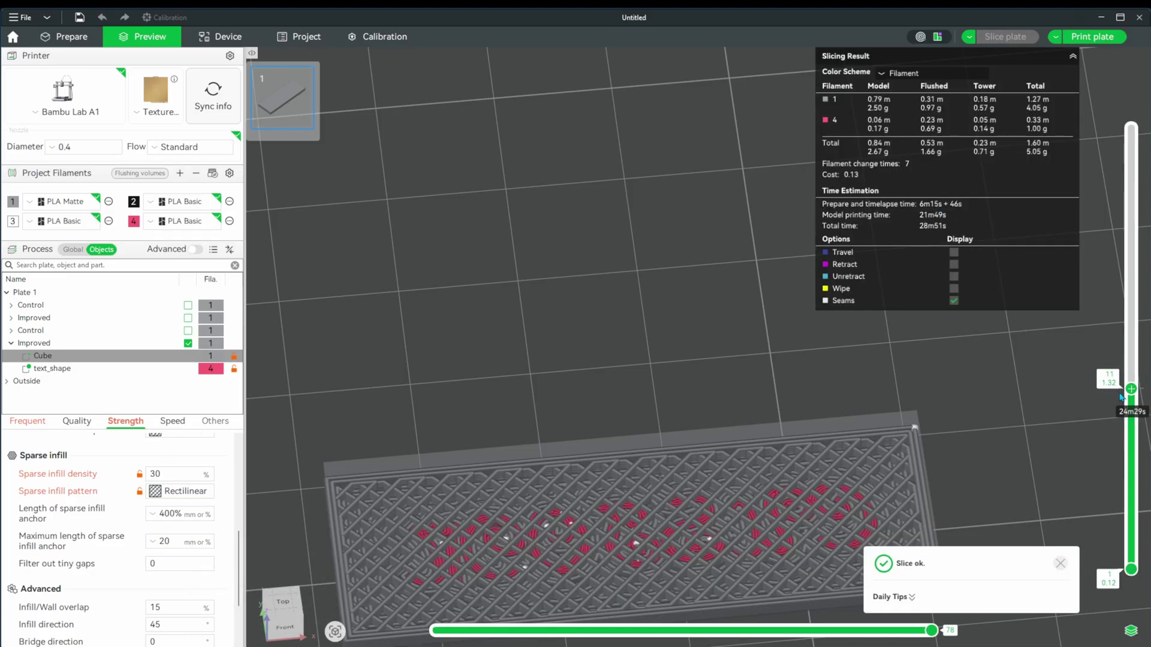
{"action": "left_click_drag", "start_coordinate": [1120, 397], "coordinate": [1131, 249]}
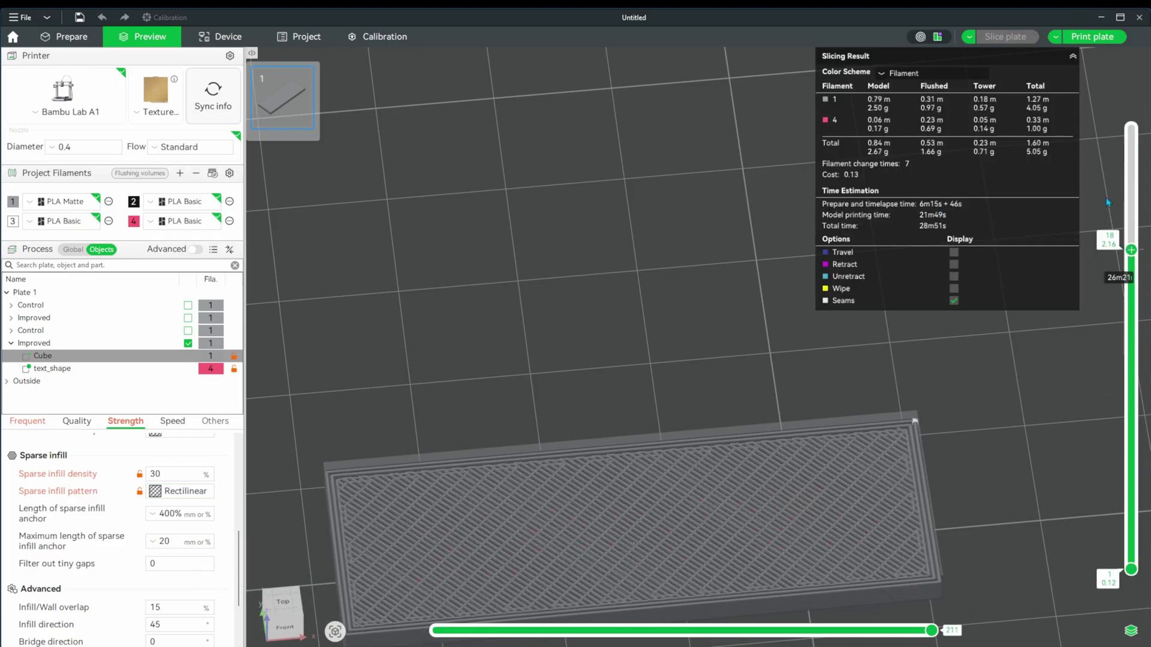
{"action": "scroll", "coordinate": [1108, 201], "scroll_direction": "up", "scroll_amount": 8}
{"action": "right_click_drag", "start_coordinate": [539, 336], "coordinate": [588, 152]}
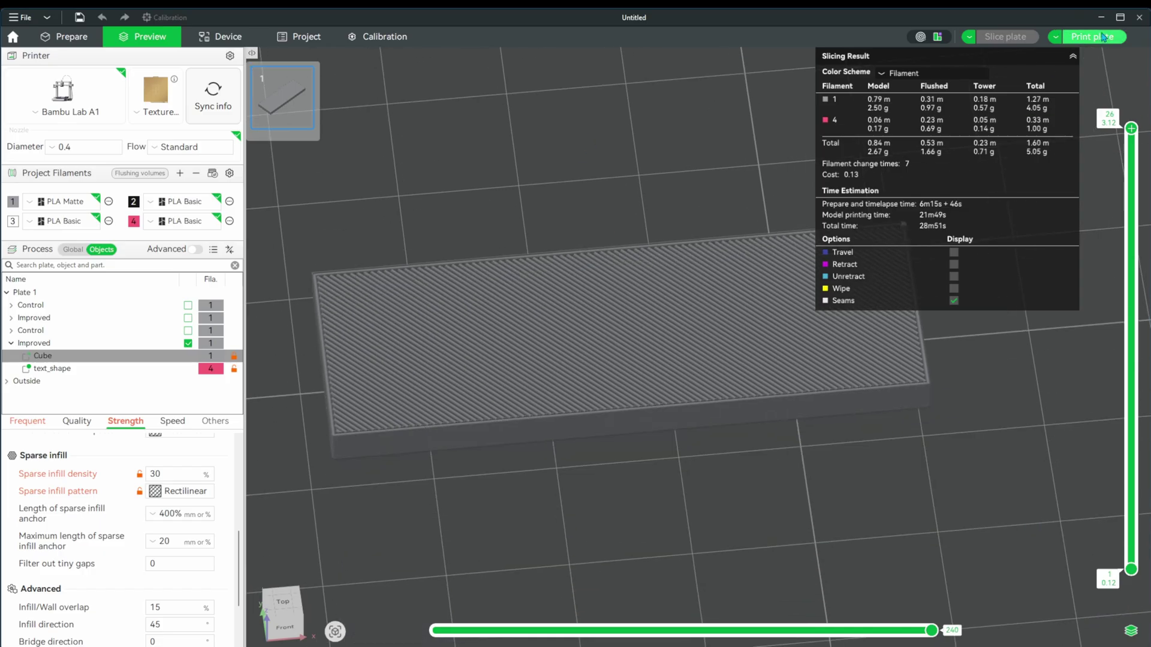
{"action": "left_click", "coordinate": [1104, 37]}
{"action": "left_click", "coordinate": [736, 467]}
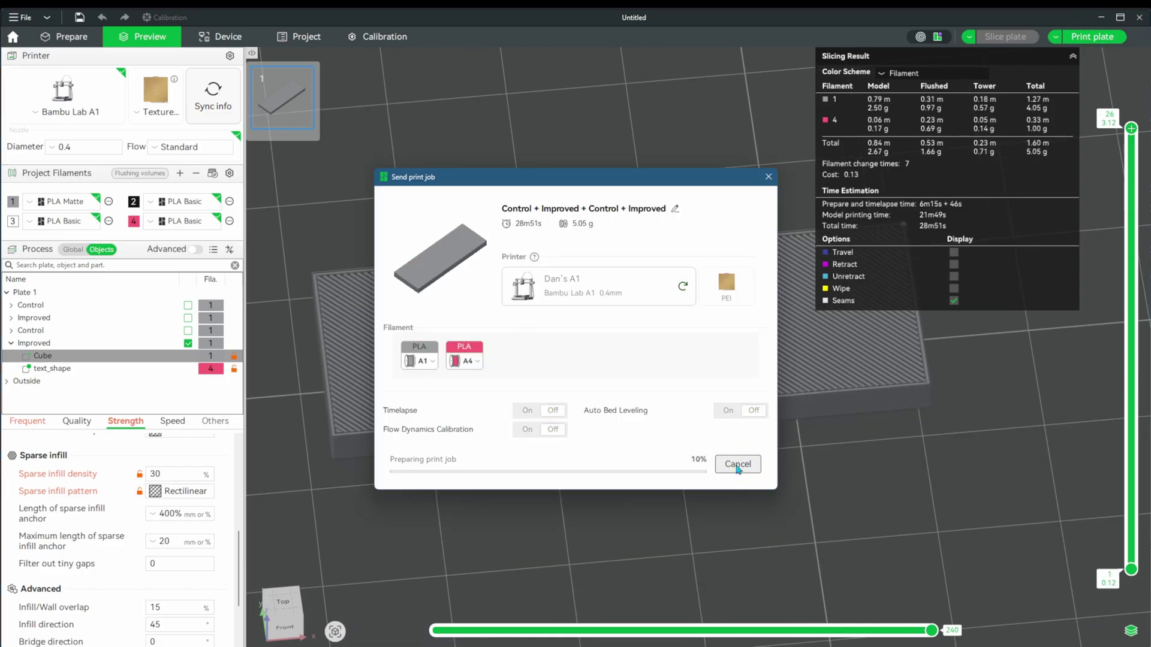